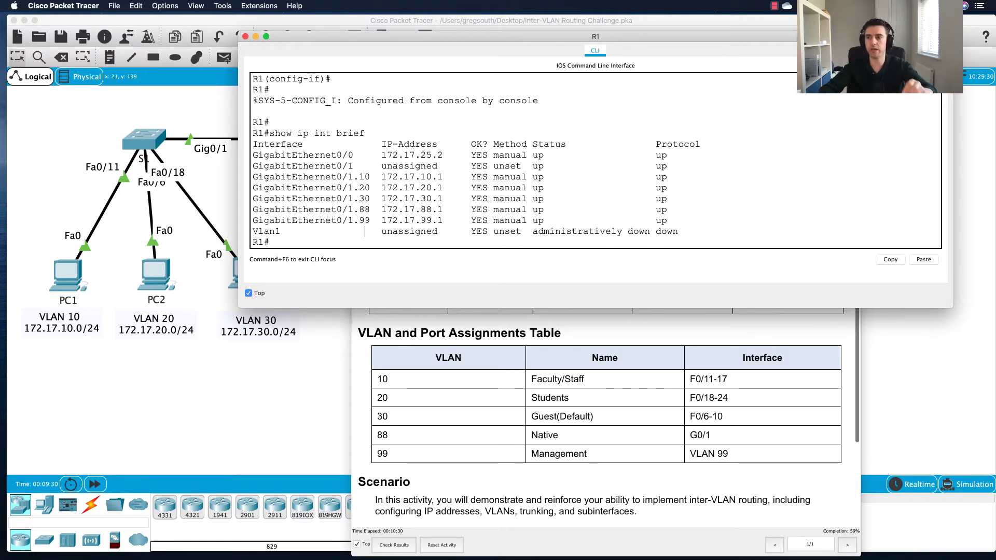
# Review the Addressing Table, the VLAN and Port Assignments Table and the scenario in the activity instructions
pyautogui.scroll(5, 526, 343)
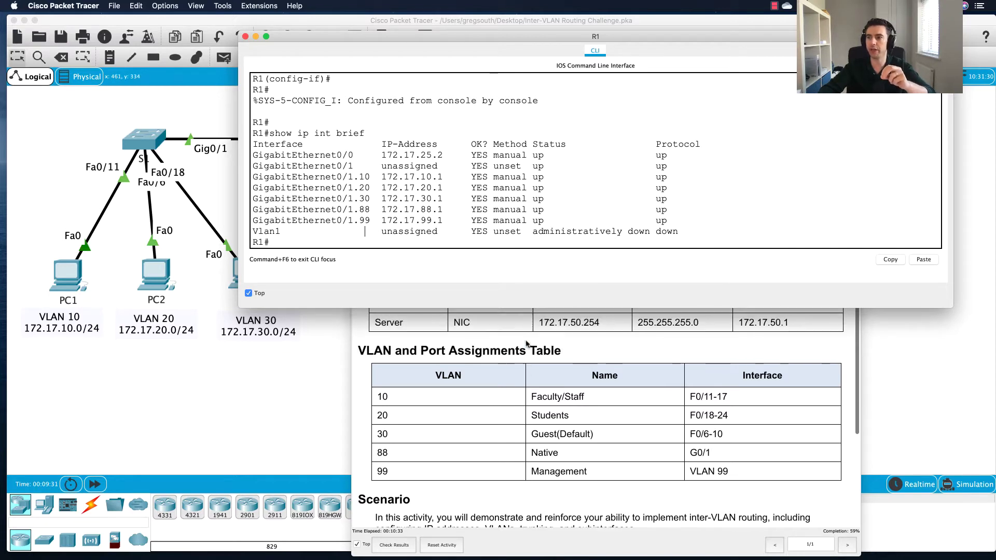
pyautogui.scroll(2, 526, 372)
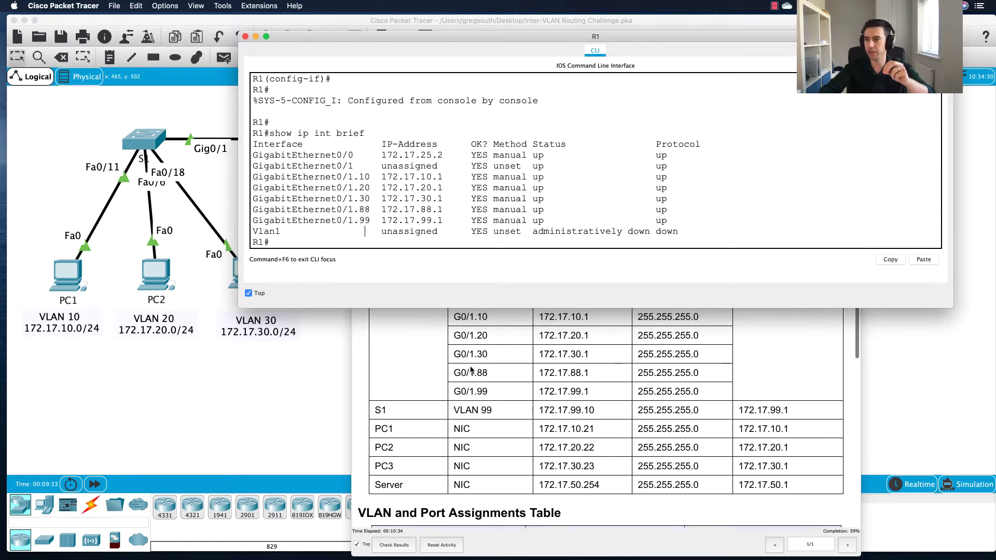
pyautogui.click(509, 383)
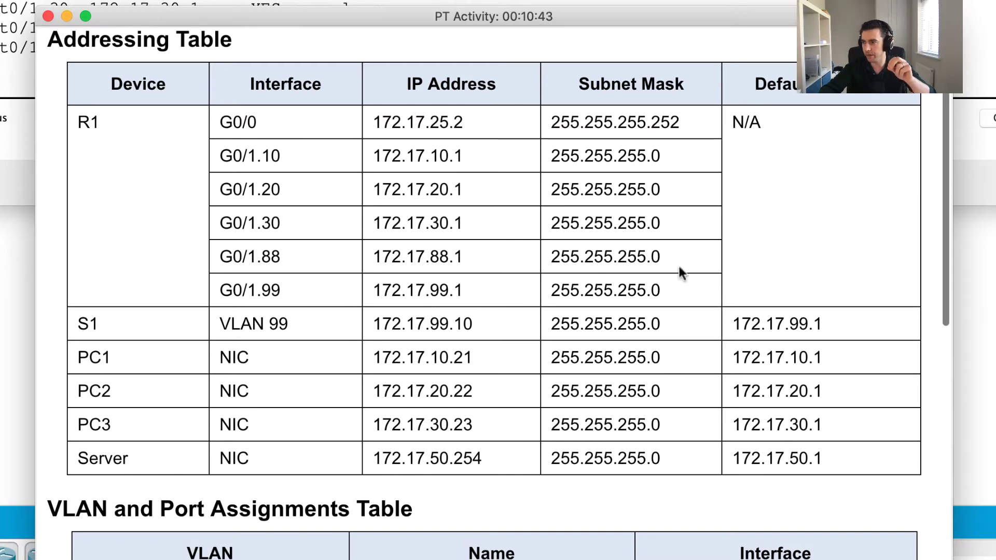
pyautogui.scroll(-5, 444, 301)
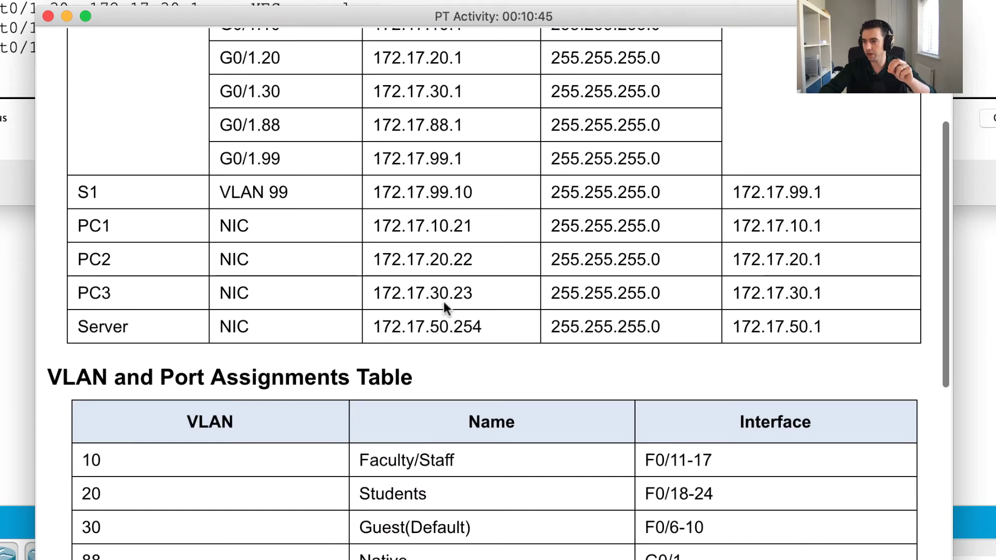
pyautogui.scroll(-2, 444, 302)
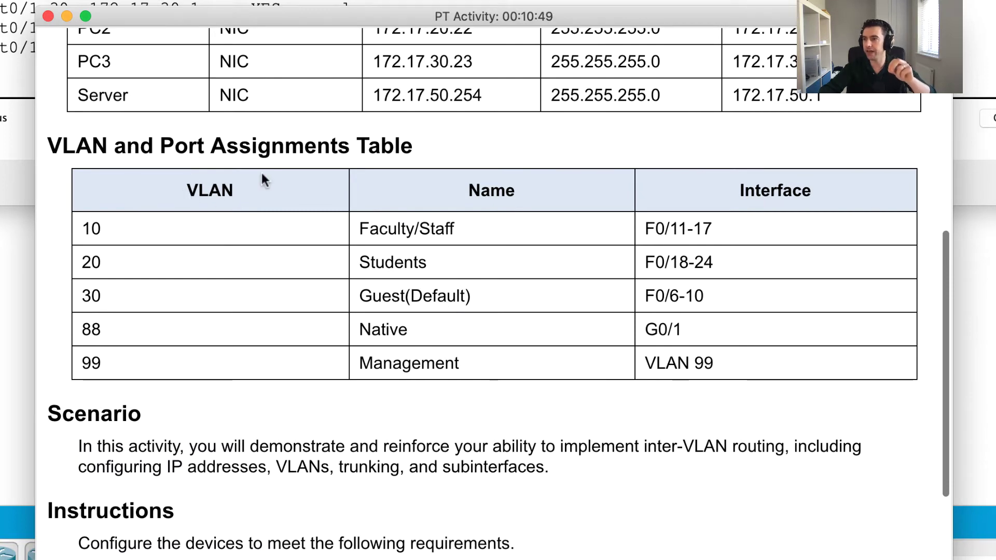
pyautogui.scroll(-1, 509, 238)
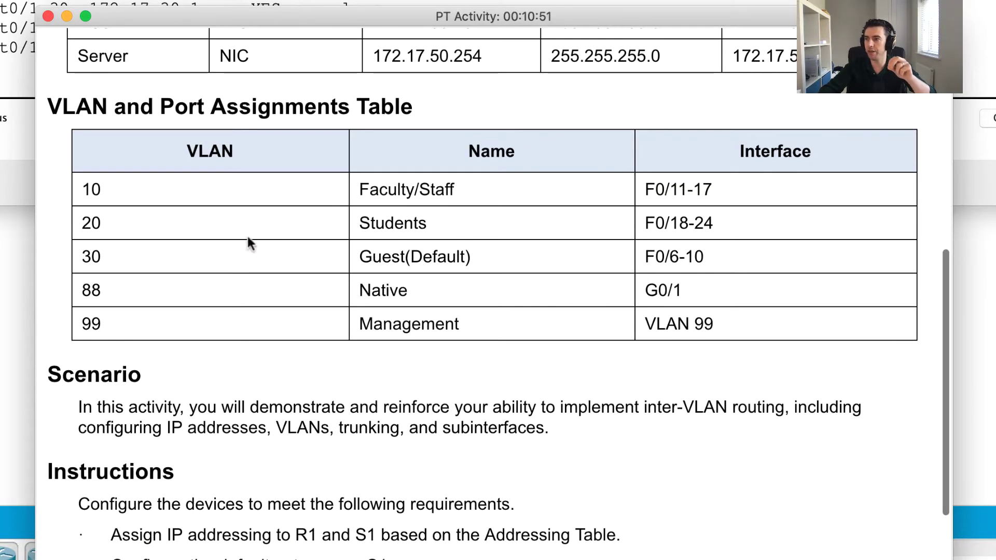
pyautogui.scroll(-1, 321, 285)
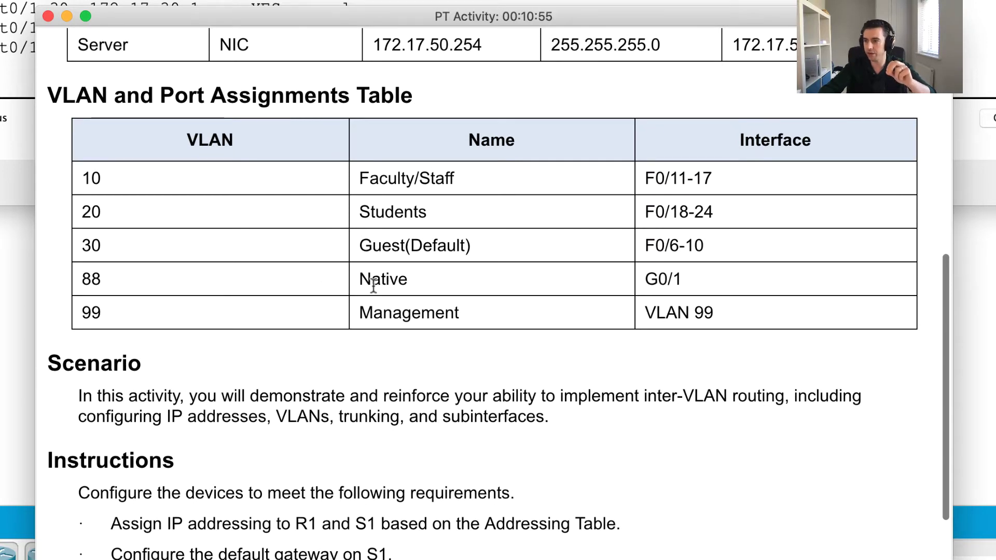
pyautogui.scroll(-1, 371, 284)
pyautogui.scroll(-2, 373, 284)
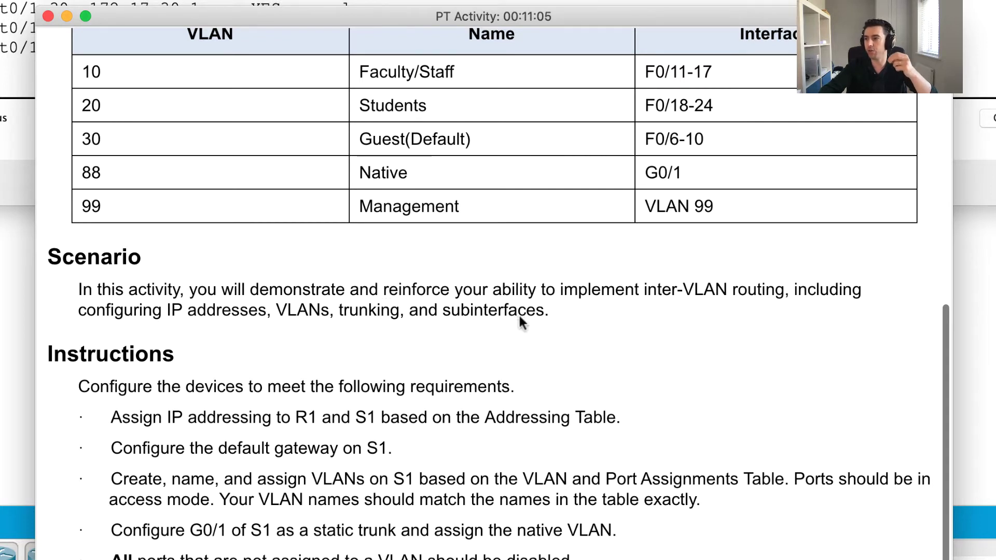
pyautogui.scroll(-1, 587, 322)
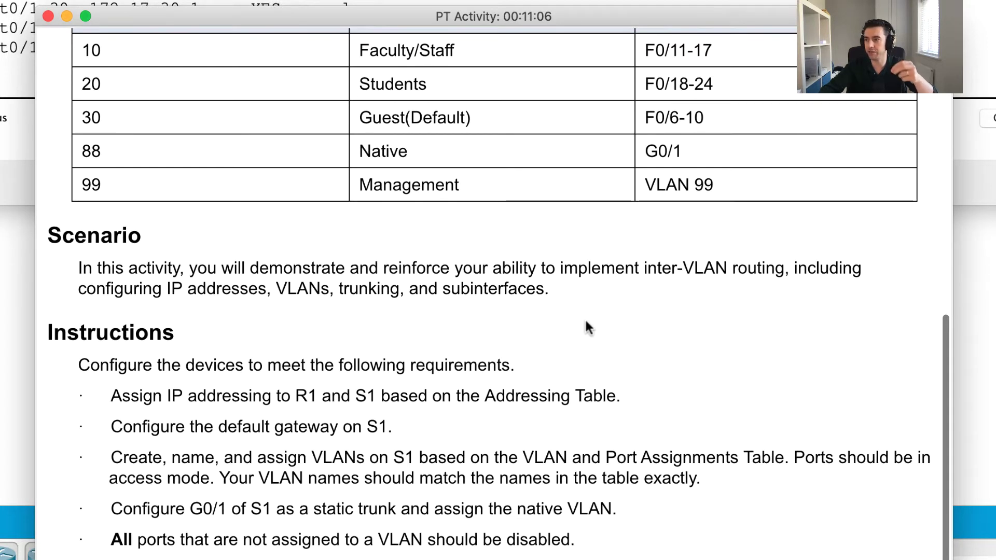
pyautogui.scroll(-1, 367, 327)
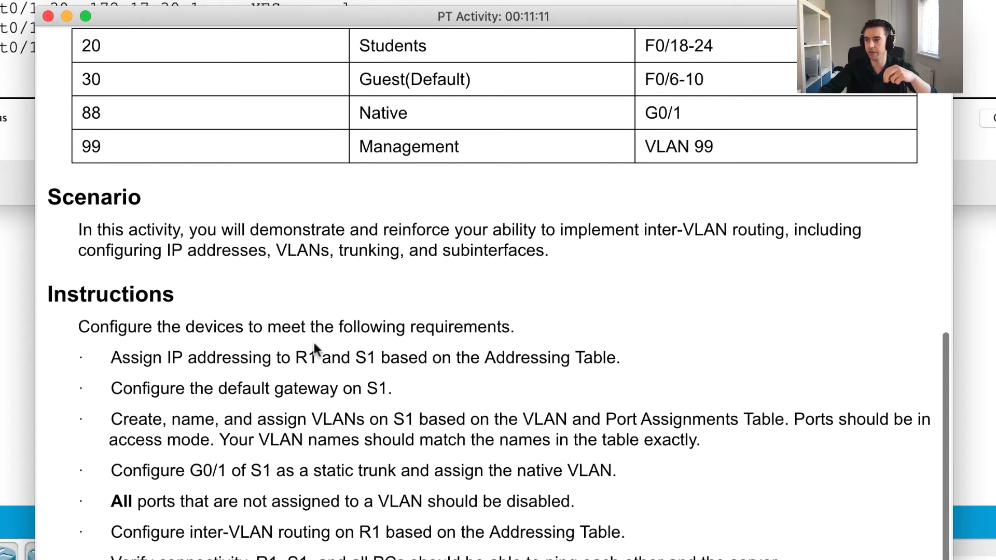
pyautogui.scroll(1, 313, 342)
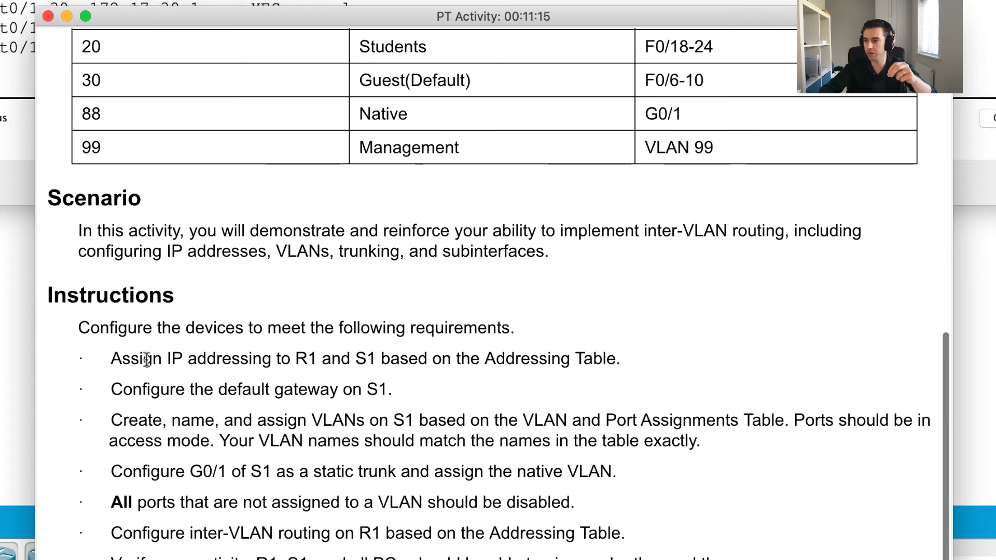
# Read the requirements on R1 and S1 IP addressing, S1's default gateway, and creating, naming and assigning VLANs on S1
pyautogui.moveTo(322, 358); pyautogui.dragTo(132, 352)
pyautogui.click(363, 358)
pyautogui.moveTo(355, 358); pyautogui.dragTo(643, 362)
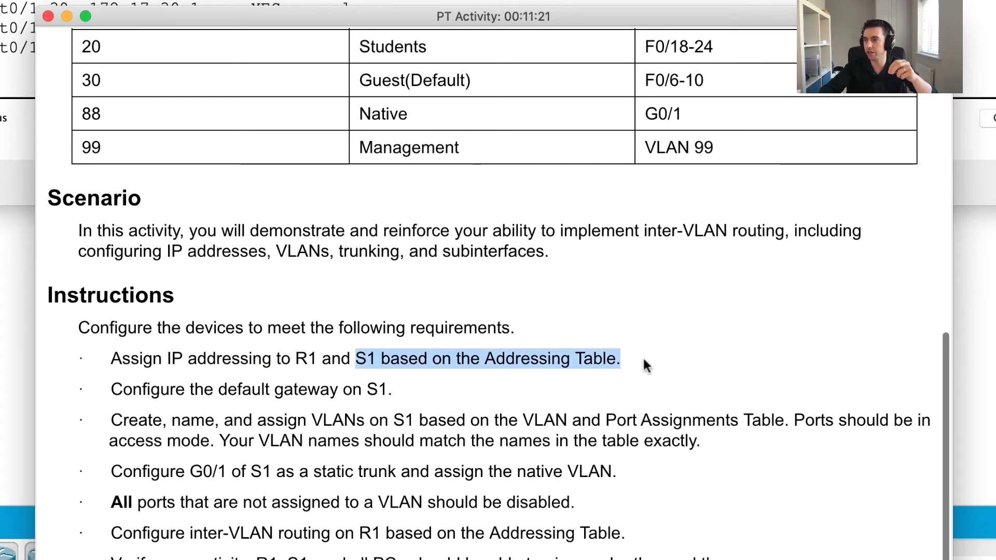
pyautogui.click(643, 362)
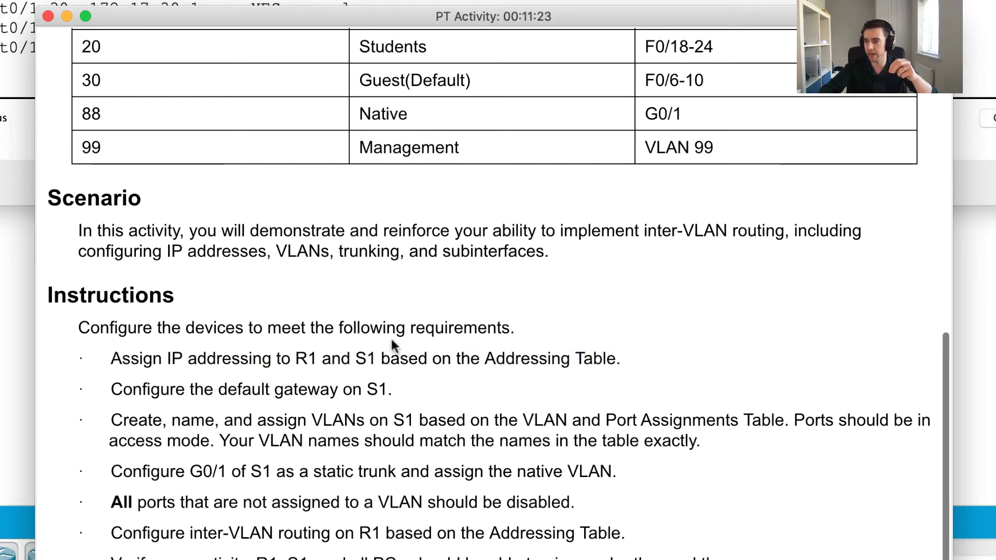
pyautogui.tripleClick(185, 388)
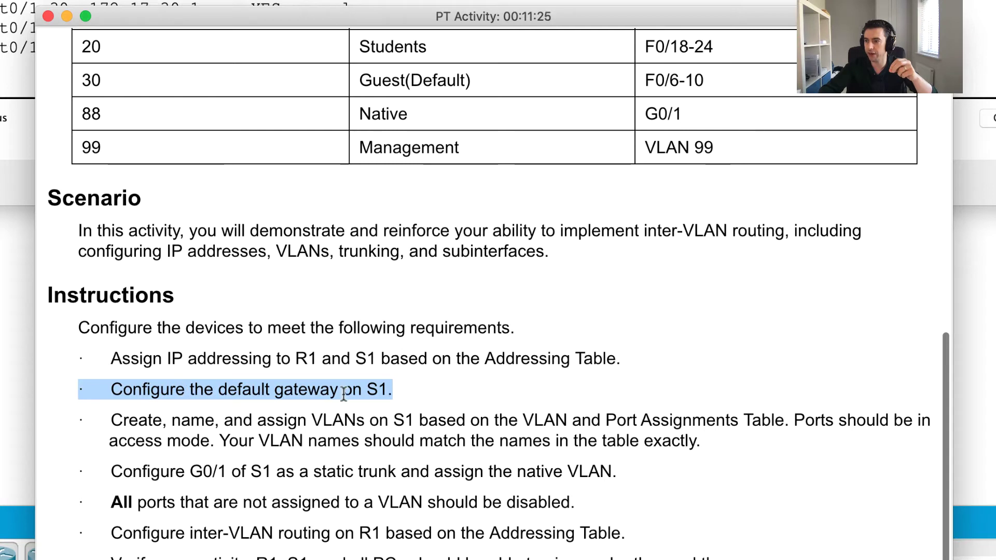
pyautogui.click(398, 391)
pyautogui.scroll(2, 430, 388)
pyautogui.scroll(1, 431, 386)
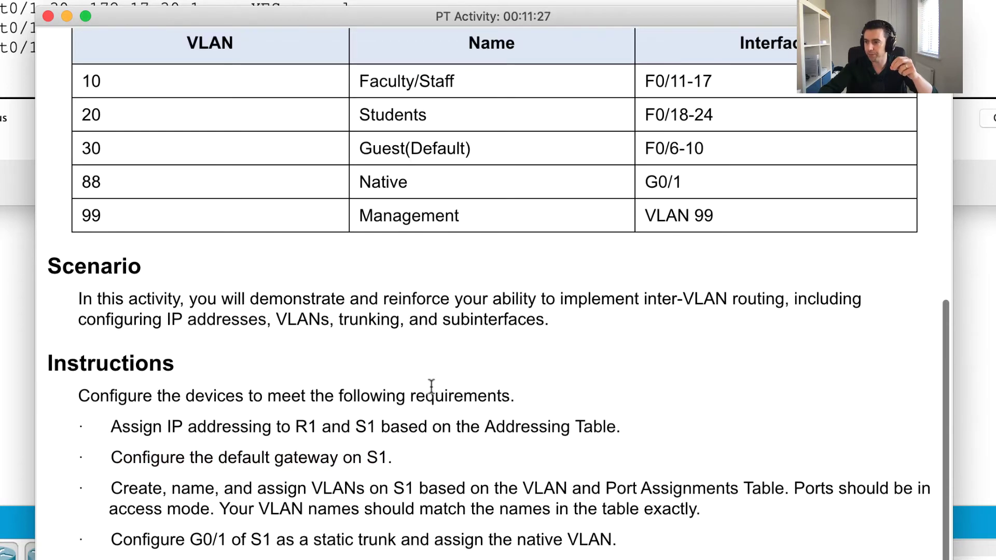
pyautogui.moveTo(120, 488); pyautogui.dragTo(787, 480)
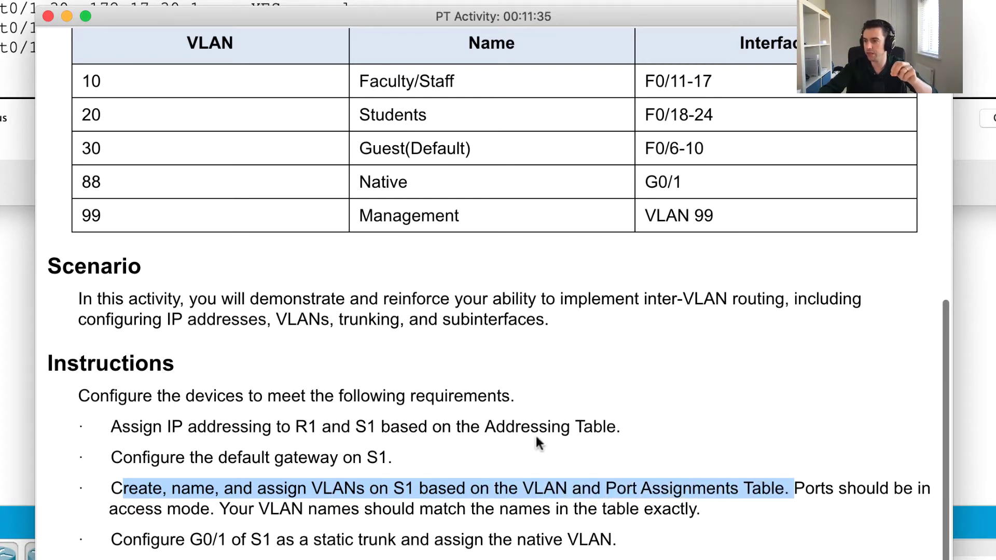
# Look up S1's VLAN 99 entry in the Addressing Table
pyautogui.scroll(2, 537, 438)
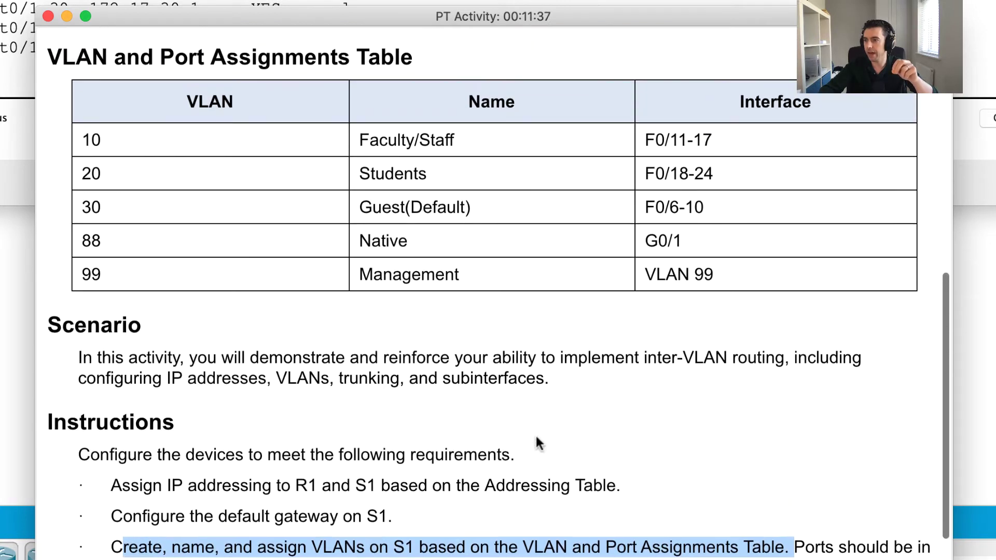
pyautogui.scroll(10, 536, 441)
pyautogui.scroll(-1, 536, 441)
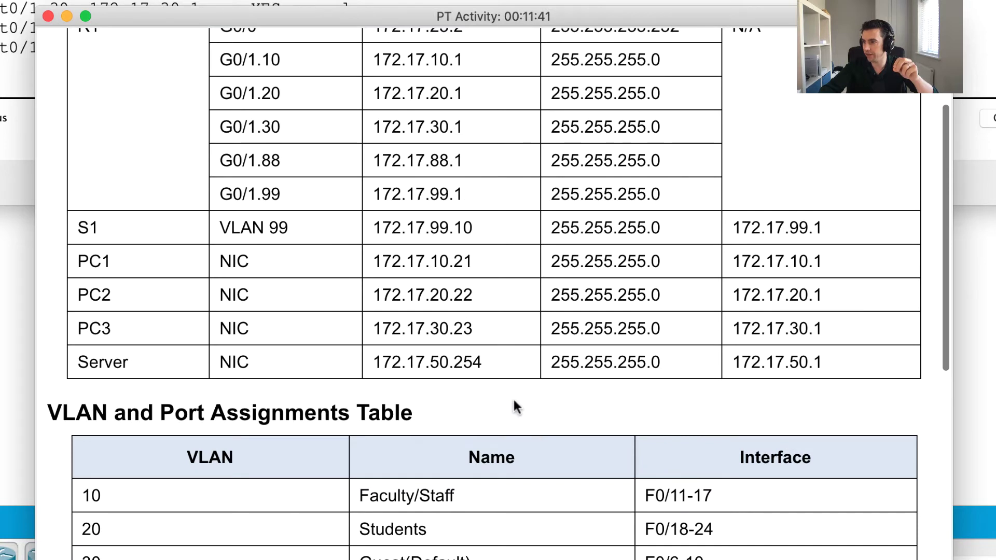
pyautogui.doubleClick(80, 228)
pyautogui.doubleClick(253, 228)
pyautogui.moveTo(252, 228); pyautogui.dragTo(318, 229)
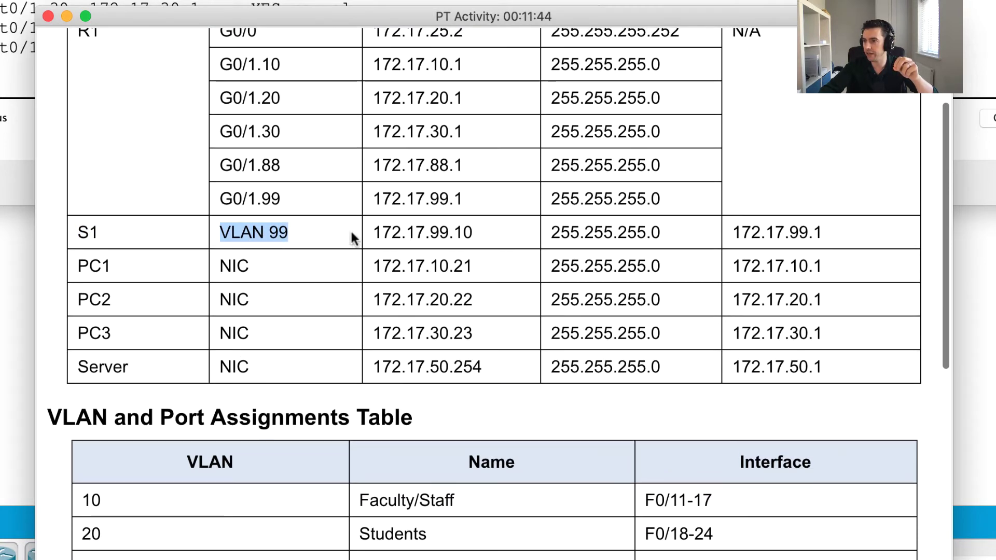
pyautogui.scroll(4, 350, 231)
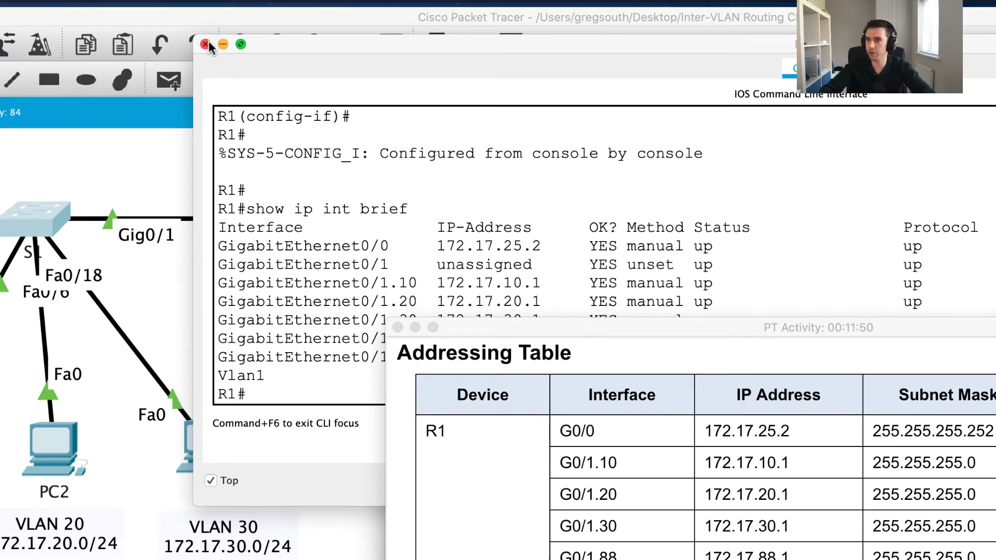
# Close the R1 window, then move and enlarge the S1 command-line window so that its output is readable
pyautogui.click(205, 44)
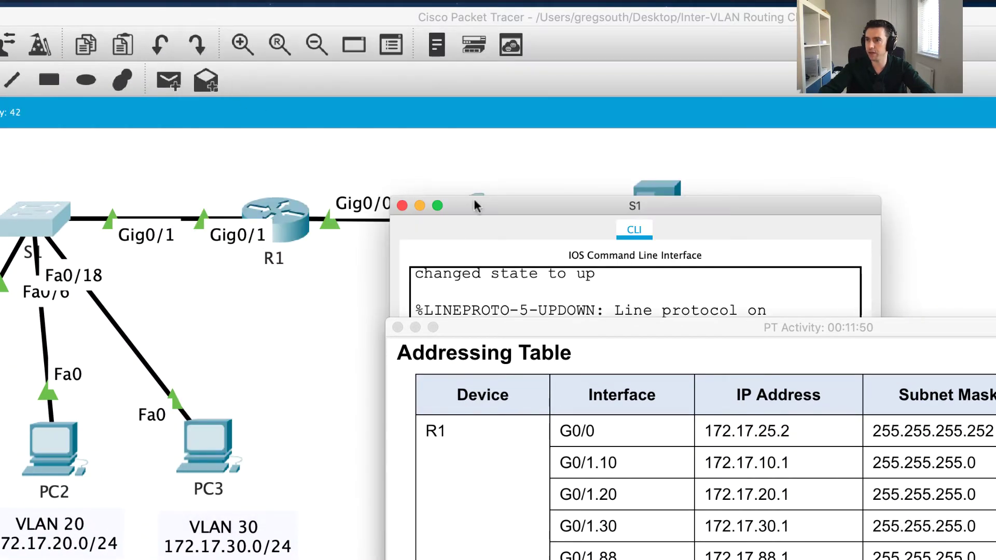
pyautogui.moveTo(530, 184); pyautogui.dragTo(176, 181)
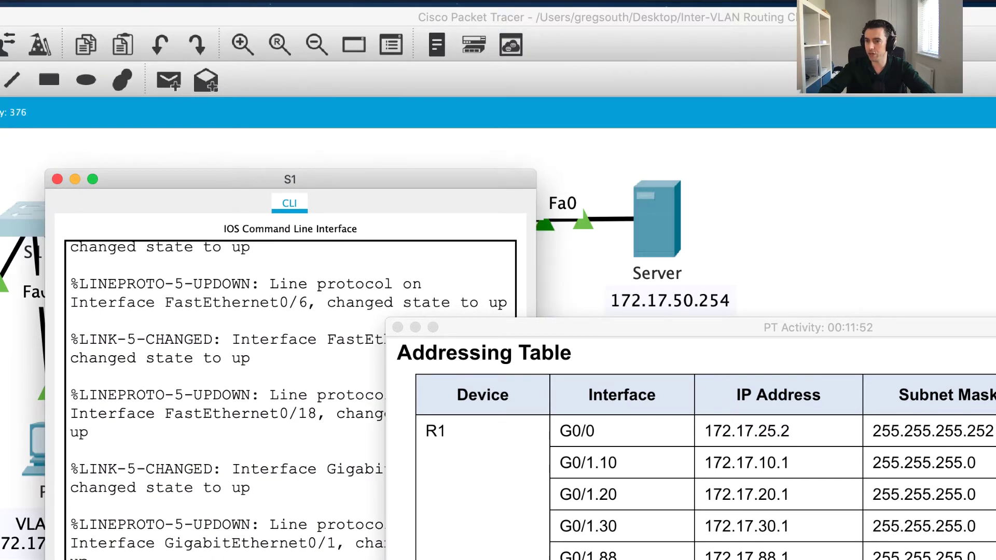
pyautogui.moveTo(536, 358); pyautogui.dragTo(863, 261)
pyautogui.moveTo(575, 172); pyautogui.dragTo(548, 45)
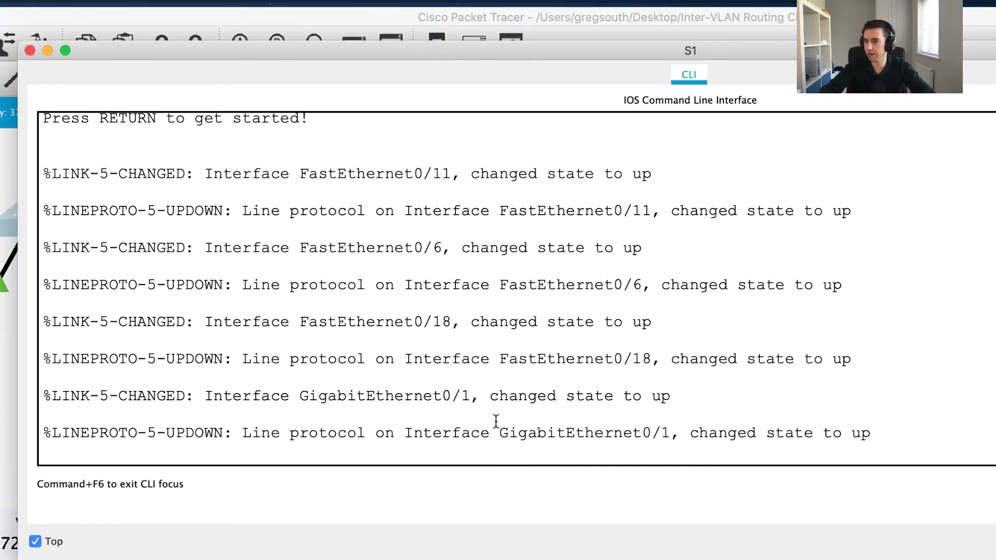
# Start the S1 console session and enter privileged EXEC mode
pyautogui.press('Return')
pyautogui.press('Return')
pyautogui.write('en')
pyautogui.press('Return')
# Display the VLAN table on S1 with show vlan and examine which ports belong to default VLAN 1
pyautogui.write('show vlan')
pyautogui.press('Return')
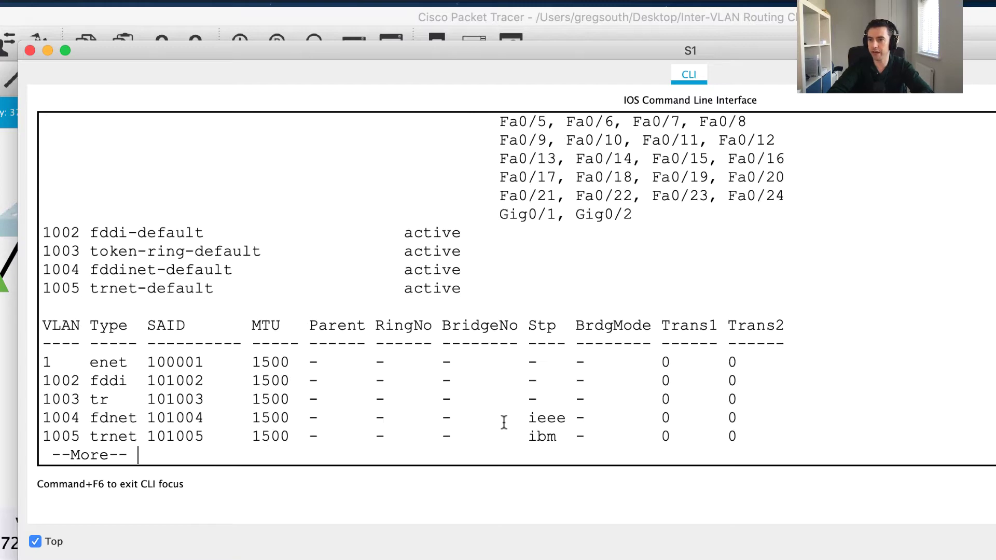
pyautogui.scroll(3, 283, 397)
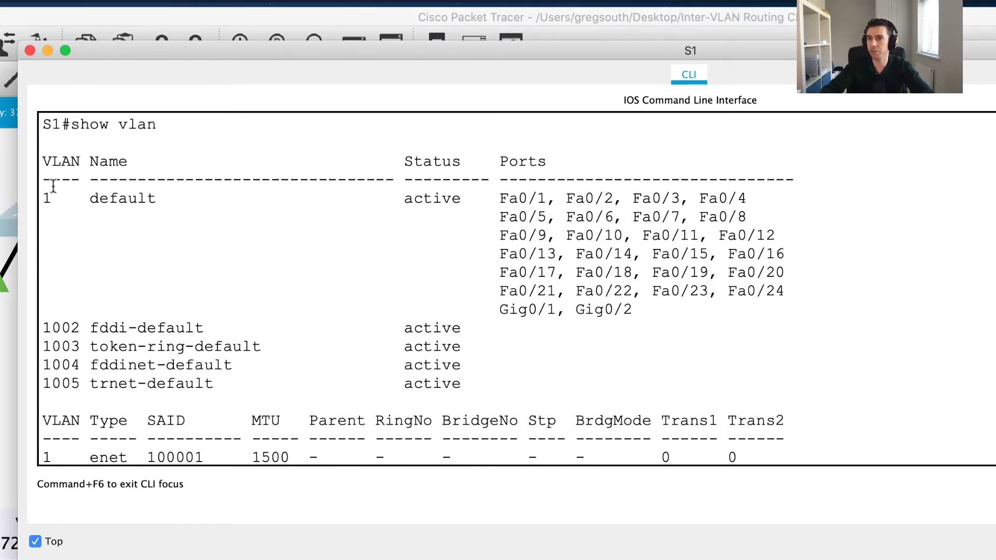
pyautogui.moveTo(42, 199); pyautogui.dragTo(653, 311)
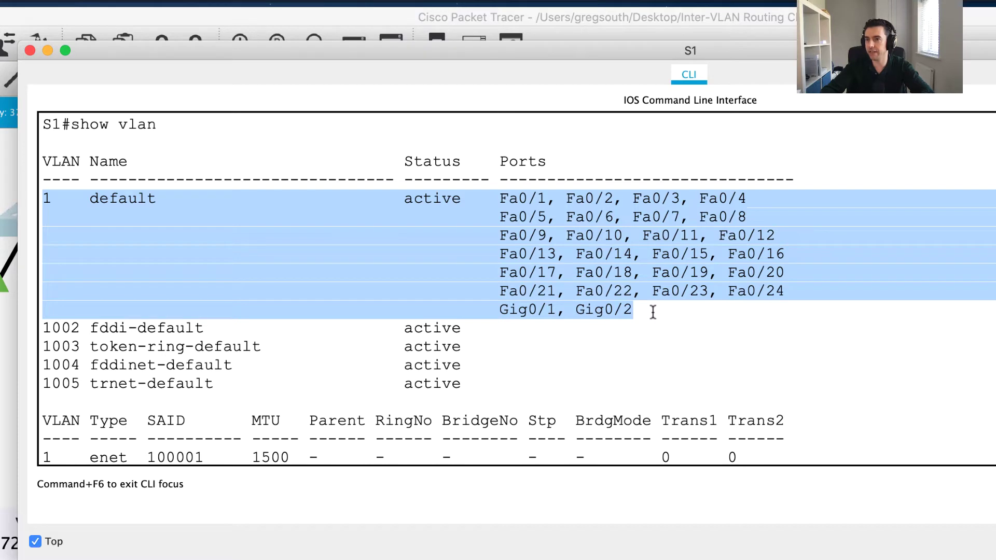
pyautogui.click(652, 311)
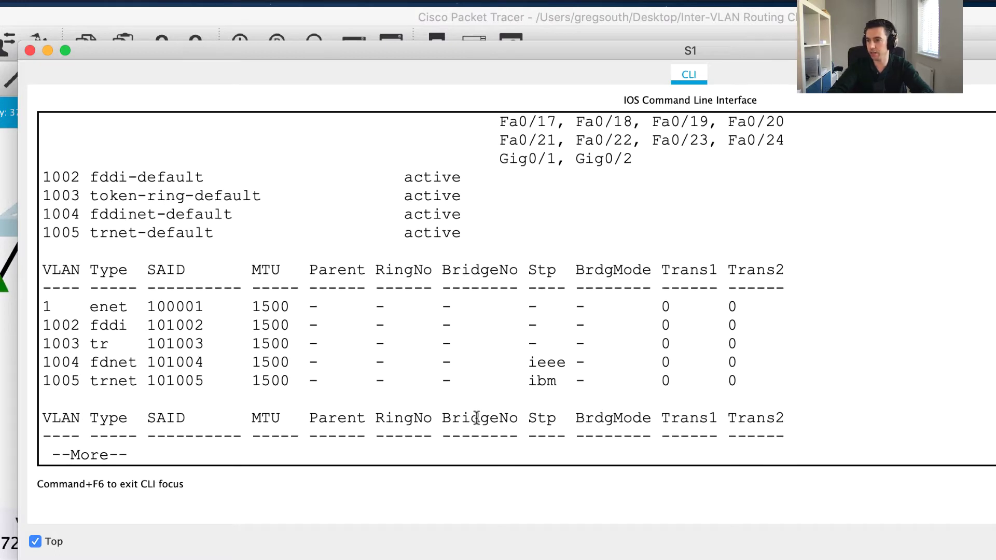
pyautogui.press('space')
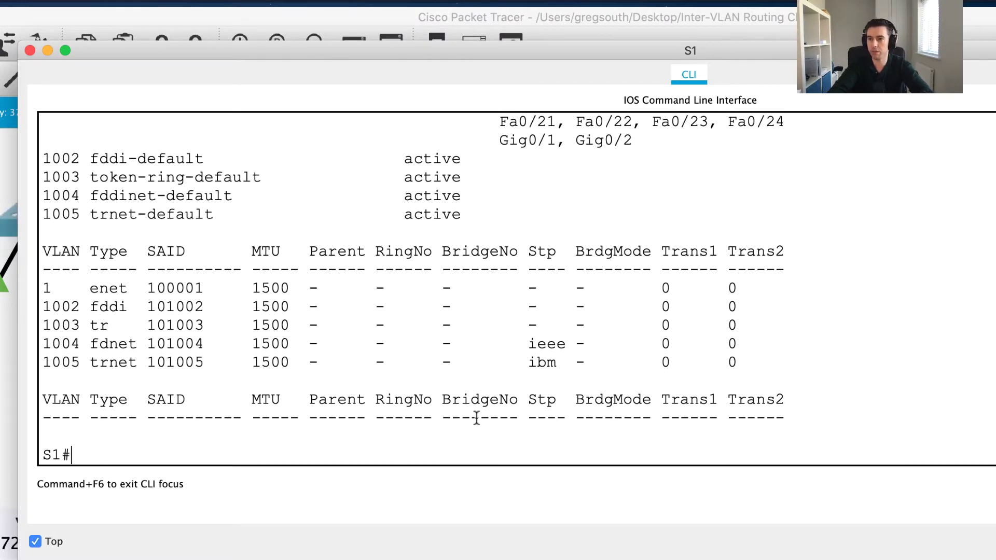
# Enter configuration mode on S1 and assign IP address 172.17.99.10 with mask 255.255.255.0 to interface VLAN 99
pyautogui.write('conf t')
pyautogui.press('Return')
pyautogui.write('int ')
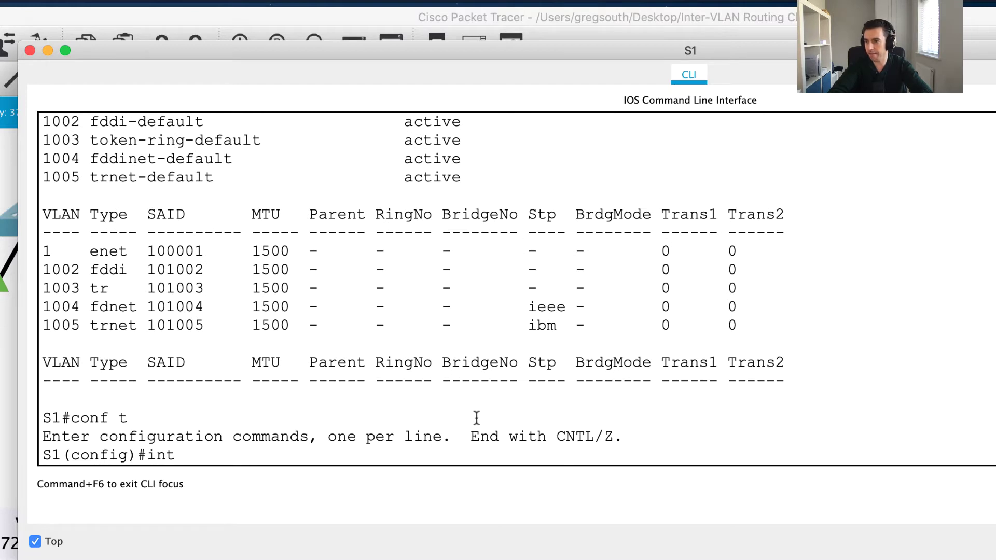
pyautogui.write('vlan ')
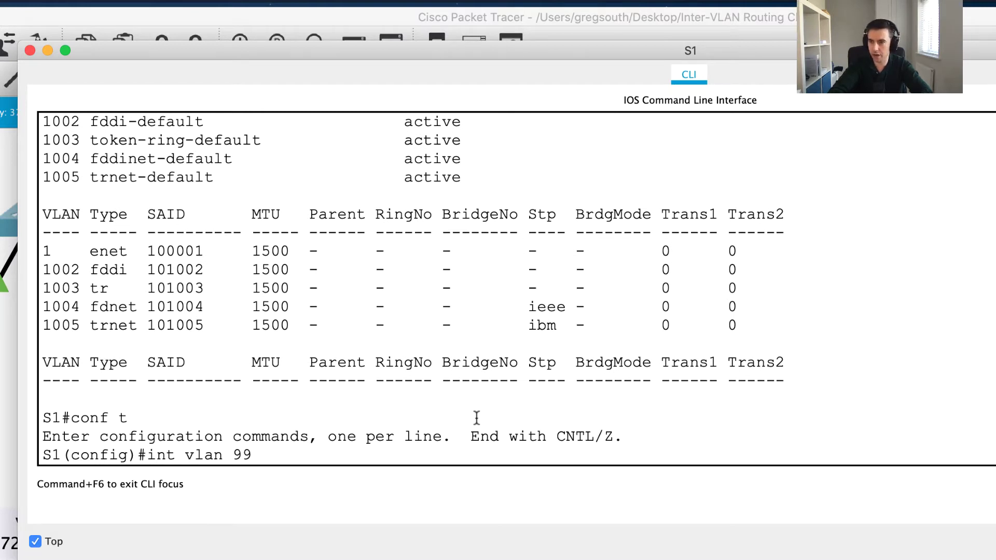
pyautogui.write('99')
pyautogui.press('Return')
pyautogui.write('ip add 172.1')
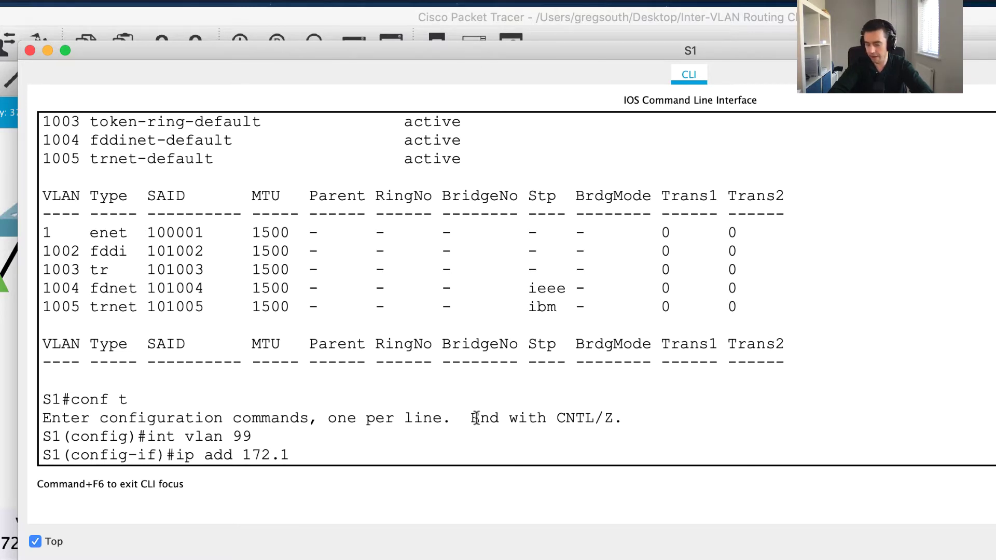
pyautogui.write('7.99.10 255.25')
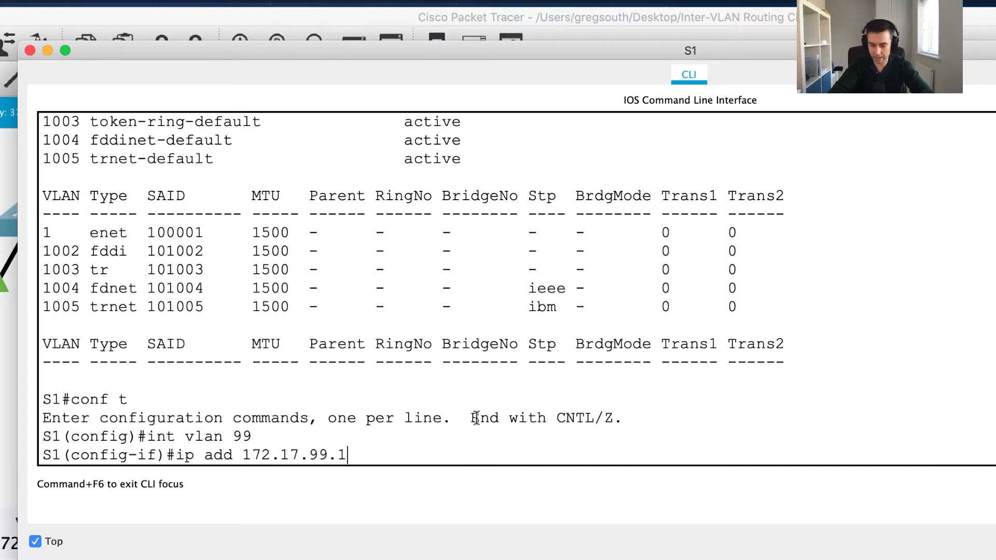
pyautogui.write('5.255.0')
pyautogui.press('Return')
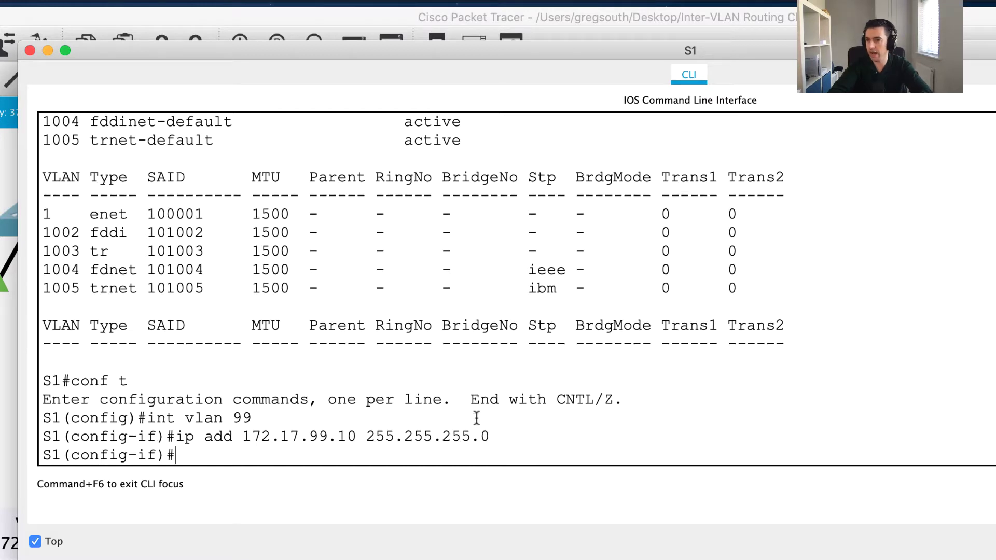
# Enable the VLAN 99 interface with no shut and exit to global configuration mode
pyautogui.write('no shut')
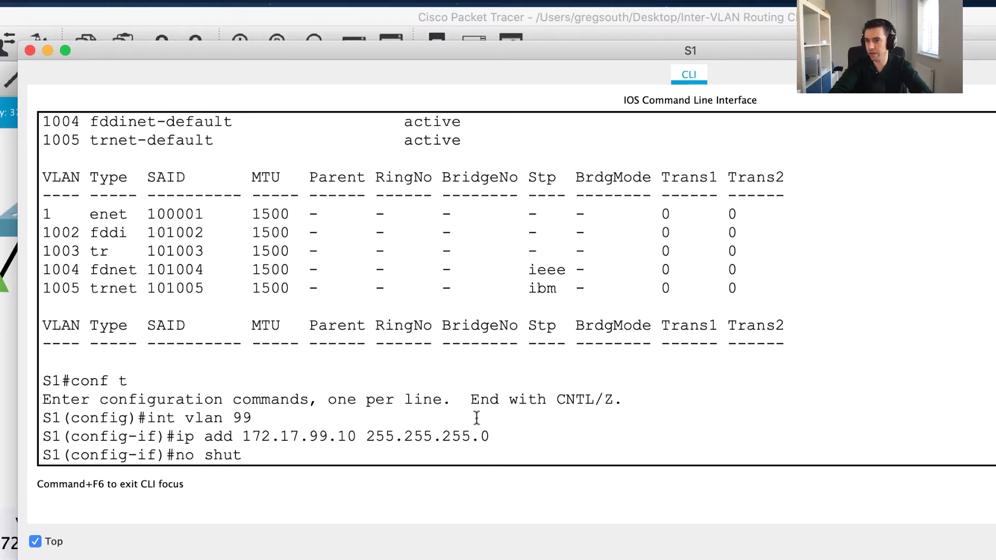
pyautogui.press('Return')
pyautogui.write('exit')
pyautogui.press('Return')
pyautogui.press('Return')
pyautogui.press('Return')
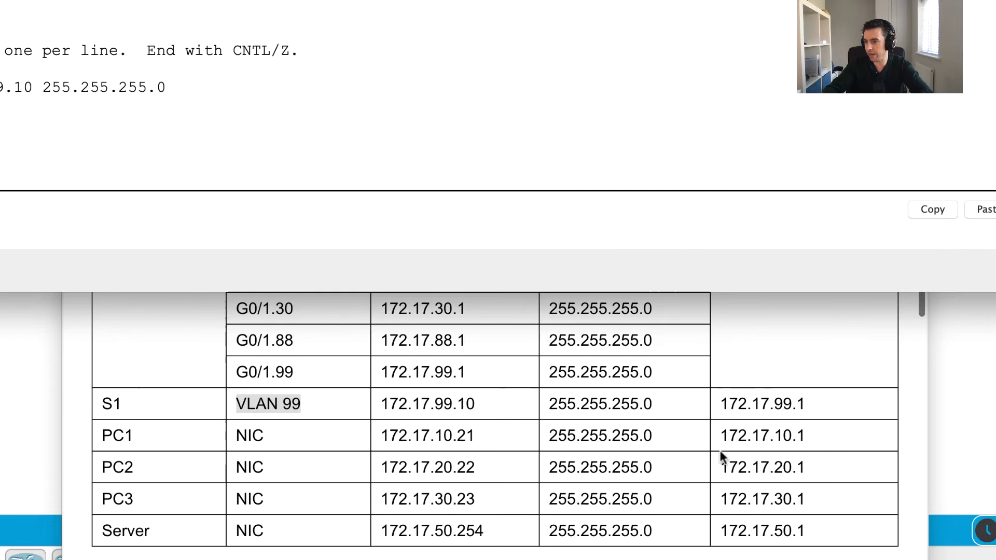
# Look up S1's default gateway in the addressing table and configure it on the switch as 172.17.99.1 with ip default-gateway
pyautogui.click(761, 404)
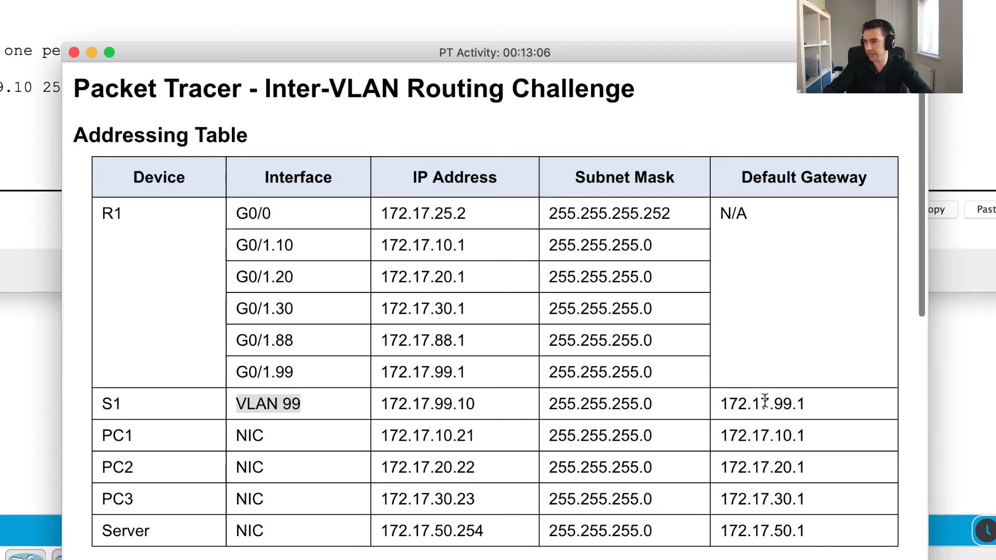
pyautogui.doubleClick(762, 403)
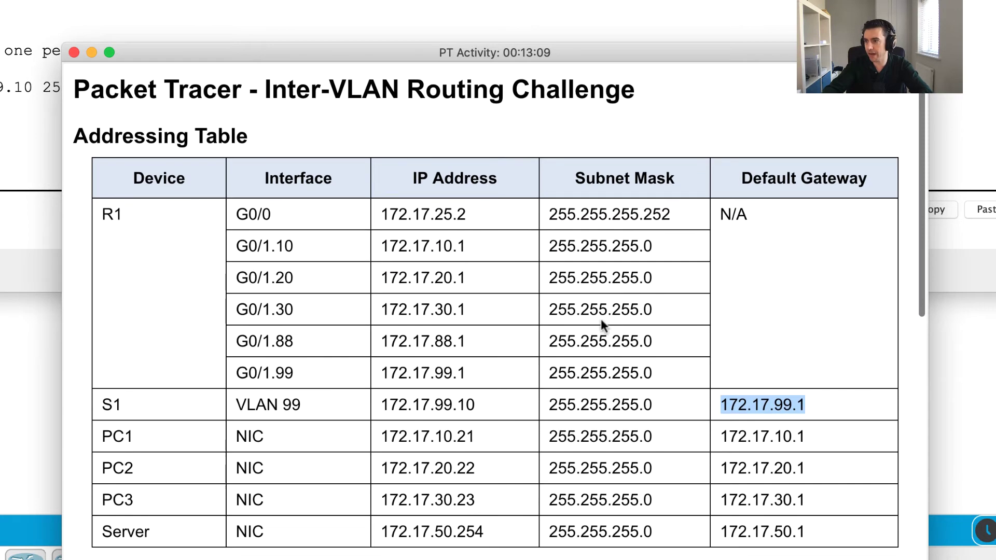
pyautogui.click(240, 369)
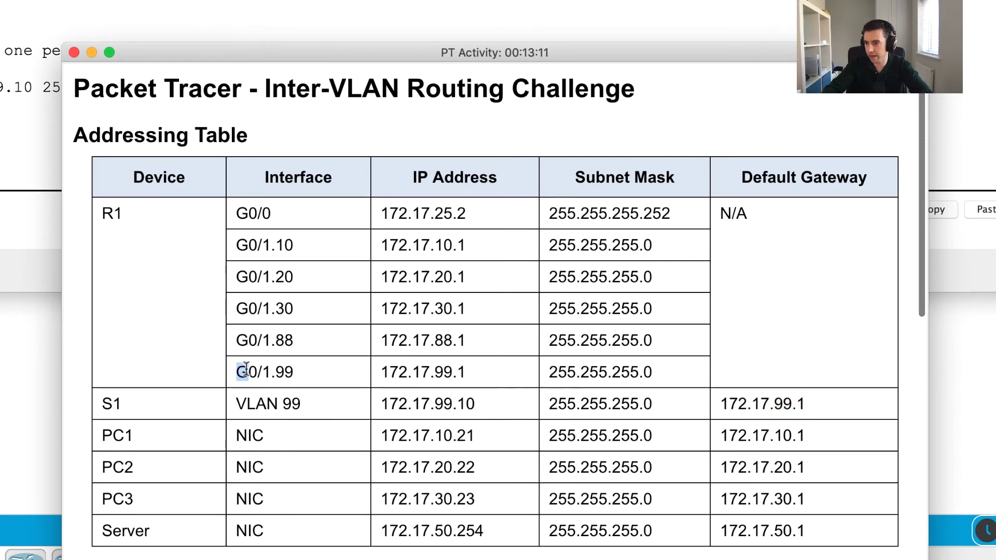
pyautogui.press('super+grave')
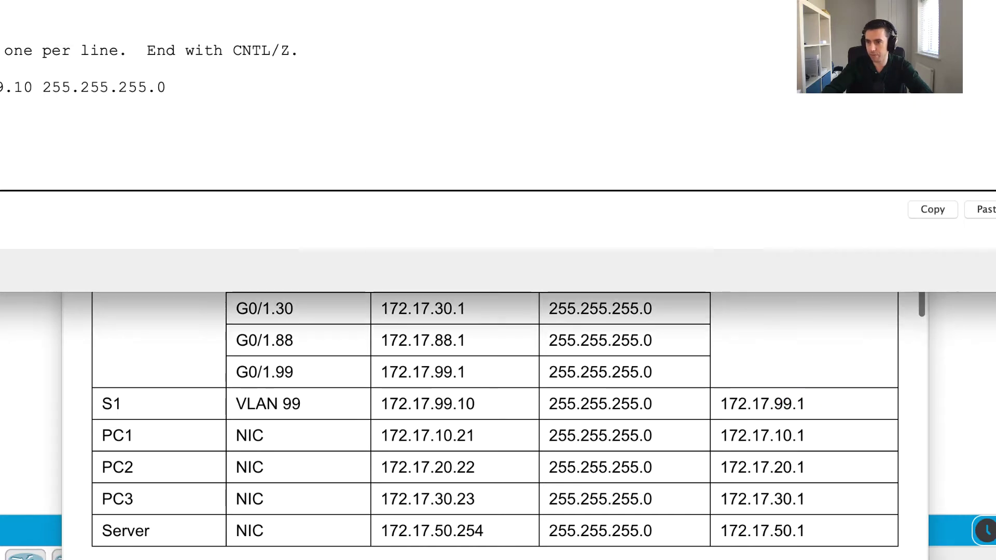
pyautogui.write('ip ')
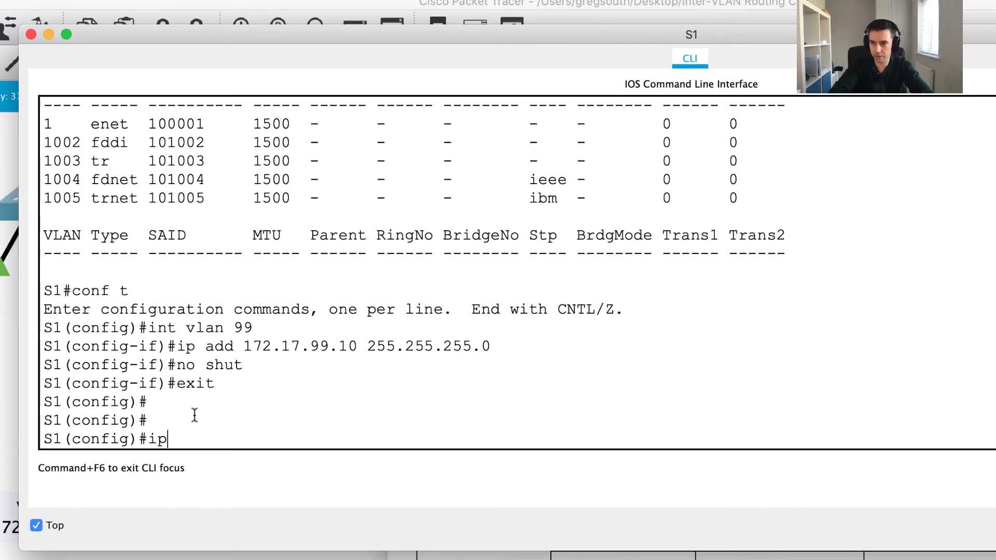
pyautogui.write('de')
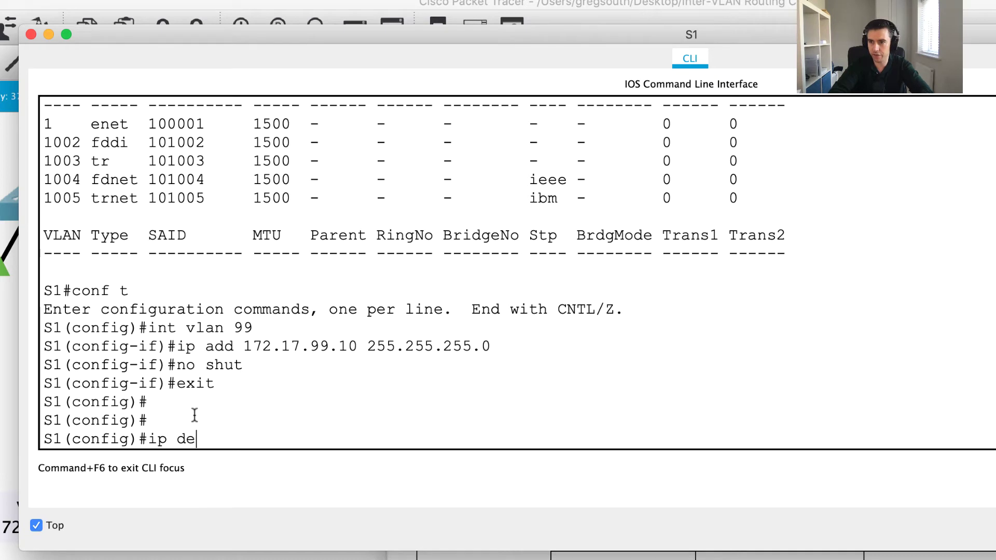
pyautogui.press('Tab')
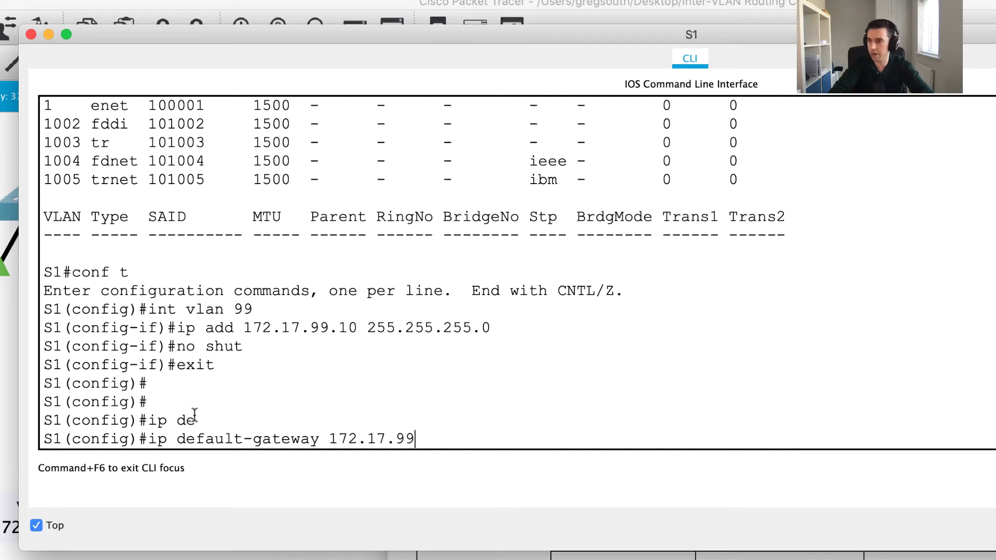
pyautogui.press('Return')
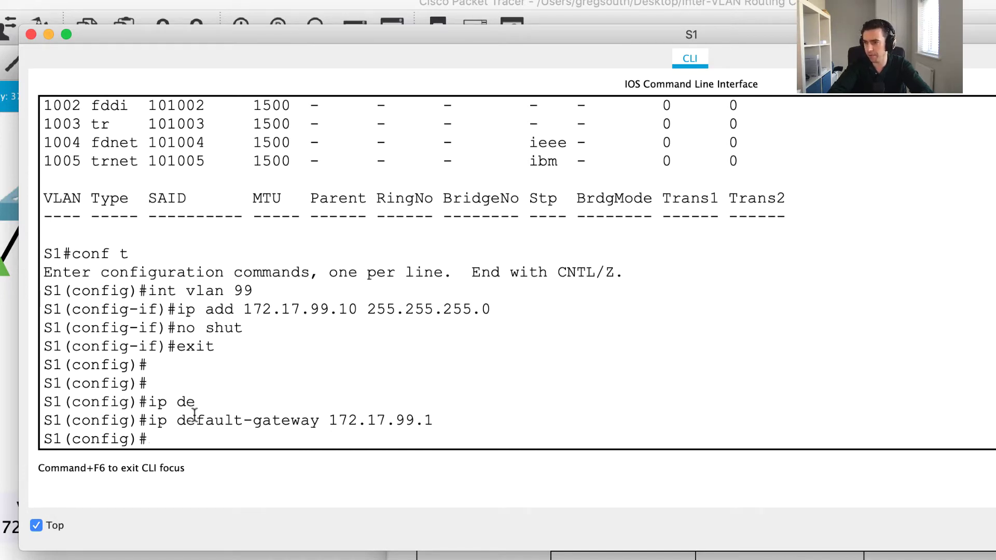
# Return to privileged EXEC mode, run show ip int brief and check the status and protocol of the Vlan99 interface
pyautogui.write('exit')
pyautogui.press('Return')
pyautogui.press('Return')
pyautogui.write('show')
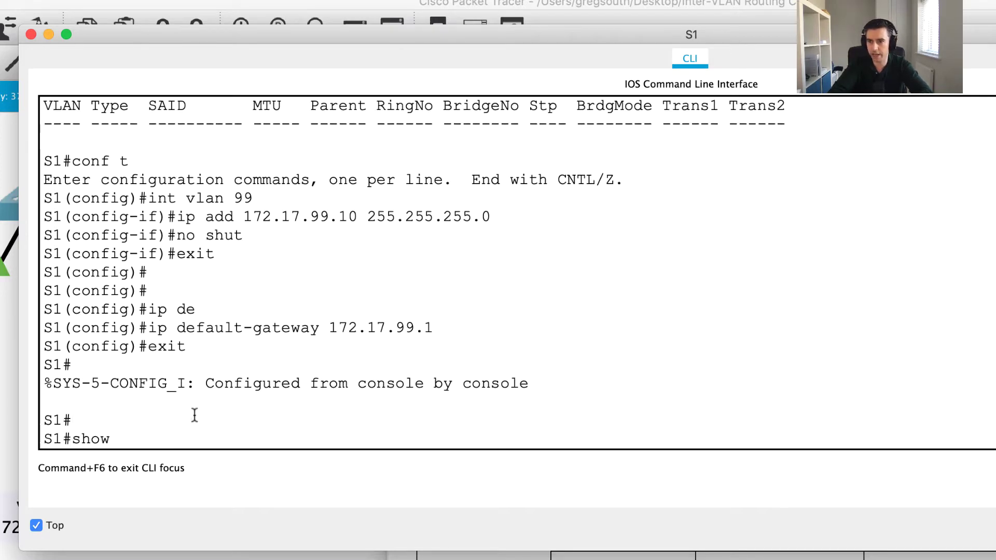
pyautogui.write(' ip int brief')
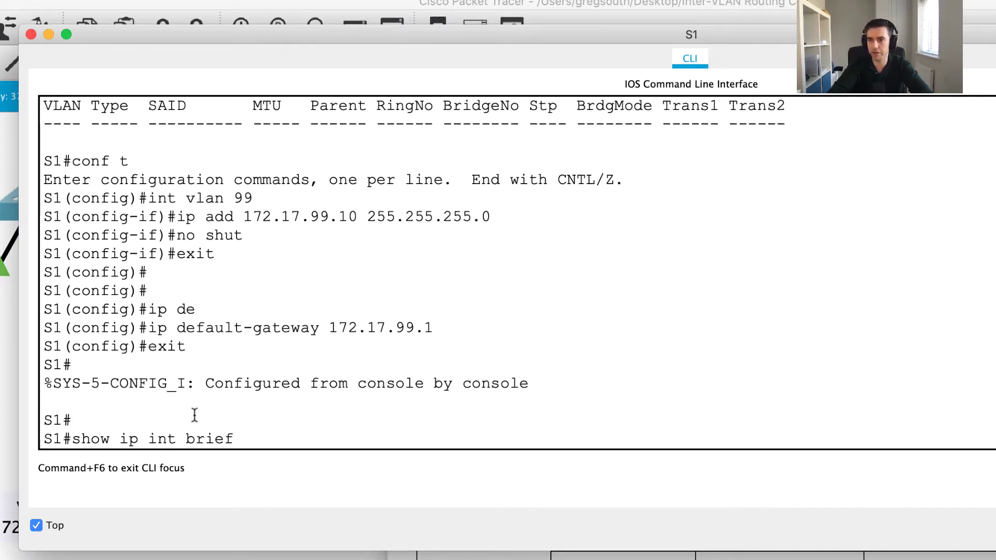
pyautogui.press('Return')
pyautogui.press('space')
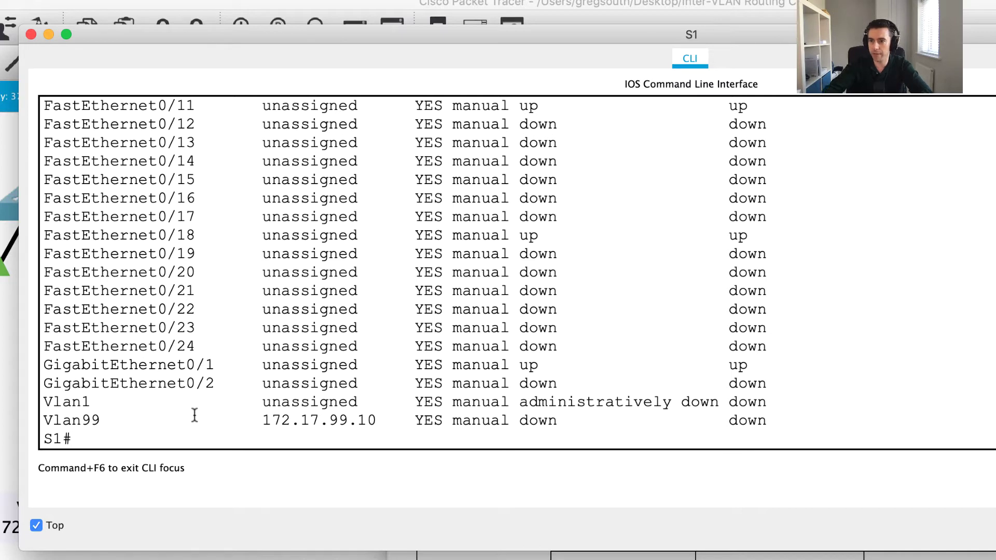
pyautogui.tripleClick(123, 418)
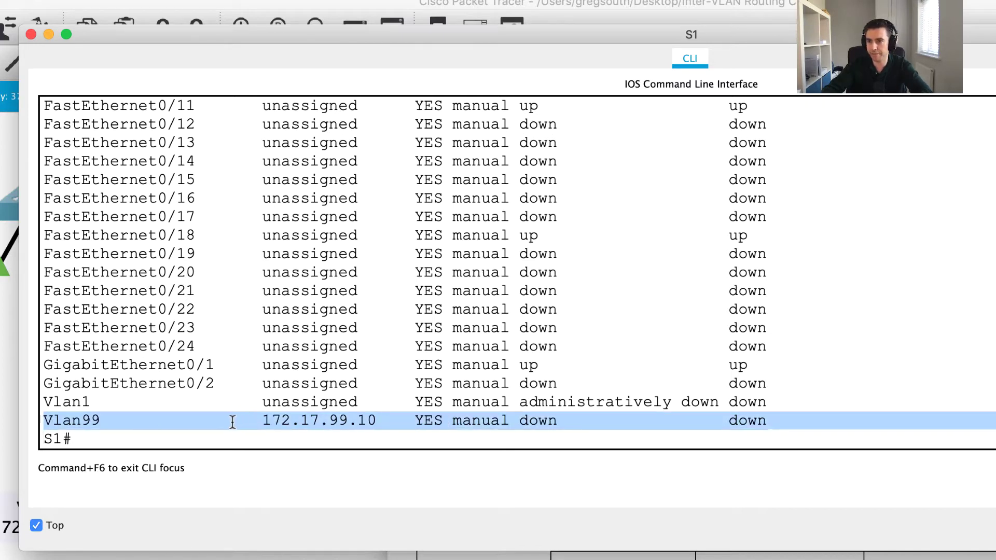
pyautogui.doubleClick(527, 420)
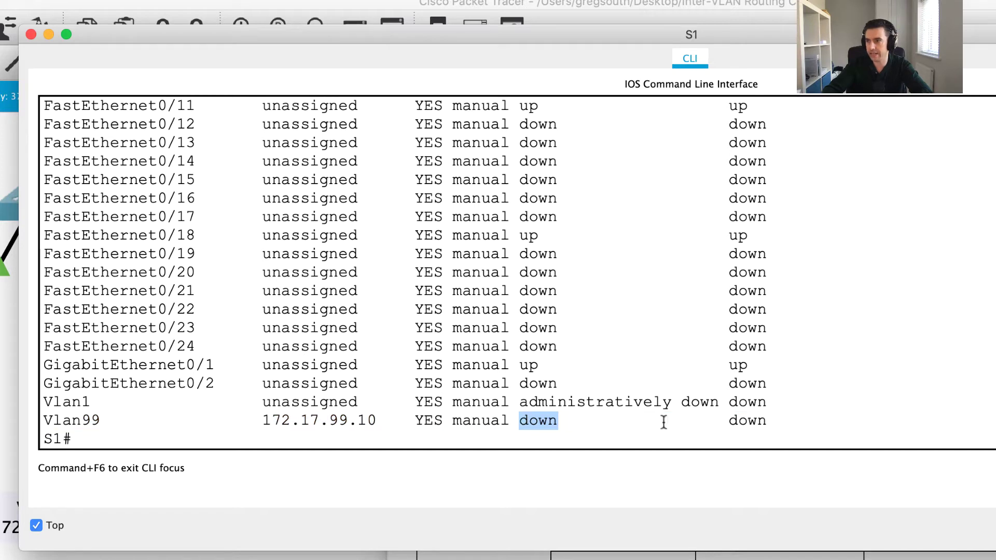
pyautogui.doubleClick(752, 420)
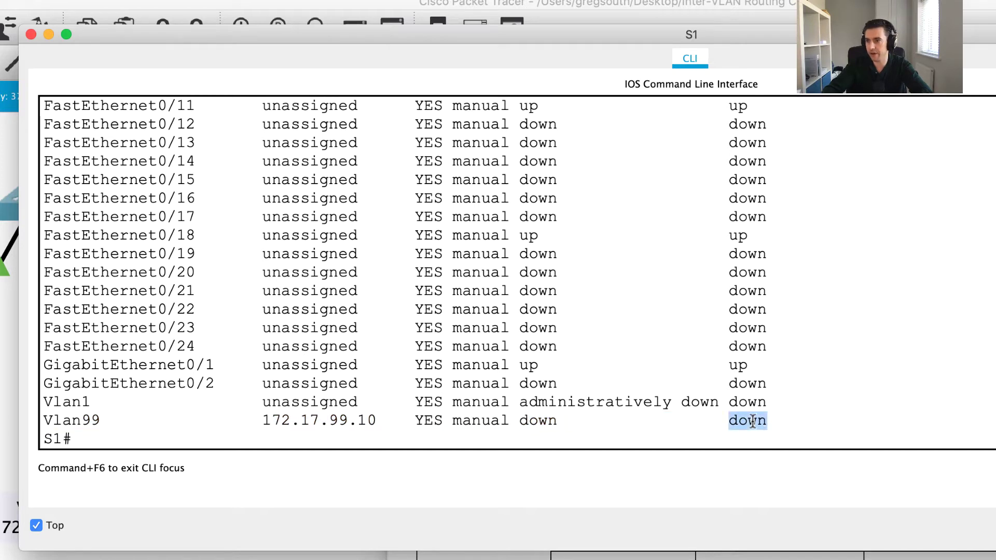
pyautogui.click(549, 421)
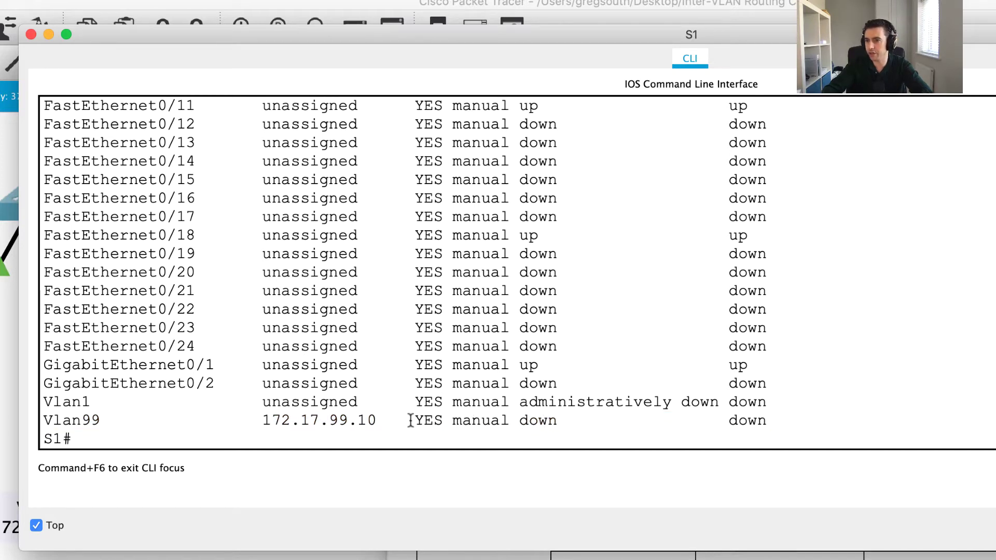
# Display the VLAN table on S1 with show vlan and check which VLAN port Gig0/1 is listed under
pyautogui.moveTo(359, 36); pyautogui.dragTo(564, 26)
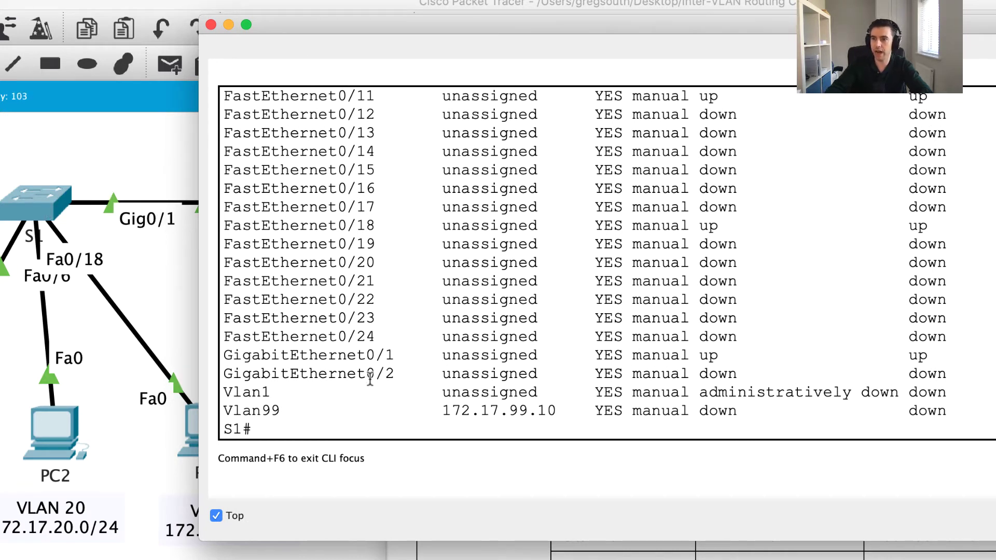
pyautogui.press('Return')
pyautogui.press('Return')
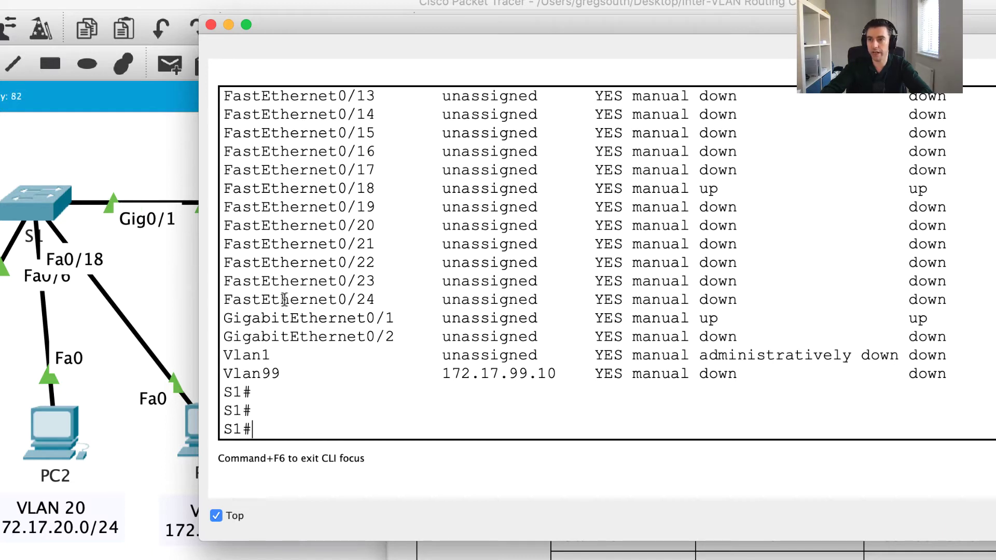
pyautogui.write('pow vlan')
pyautogui.press('Return')
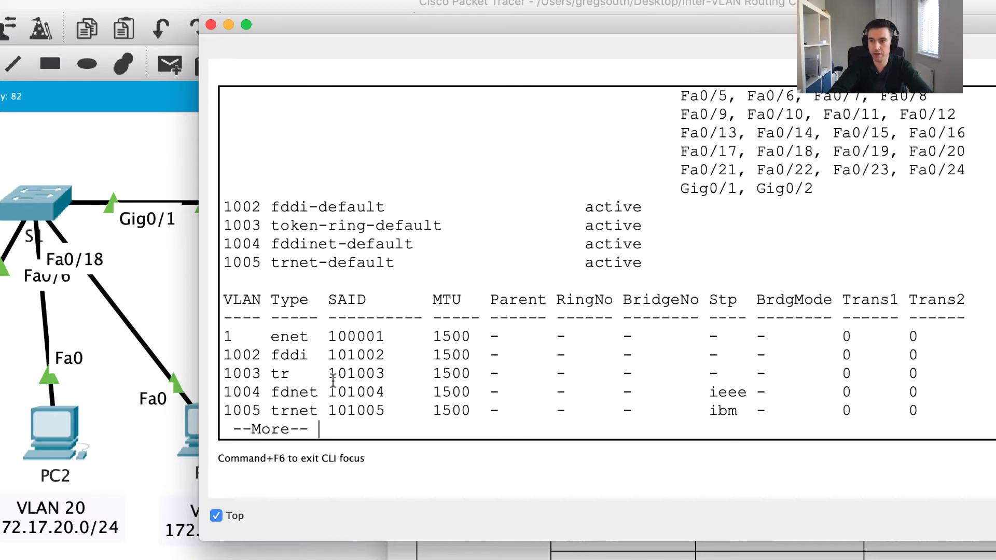
pyautogui.moveTo(737, 190); pyautogui.dragTo(686, 192)
pyautogui.press('space')
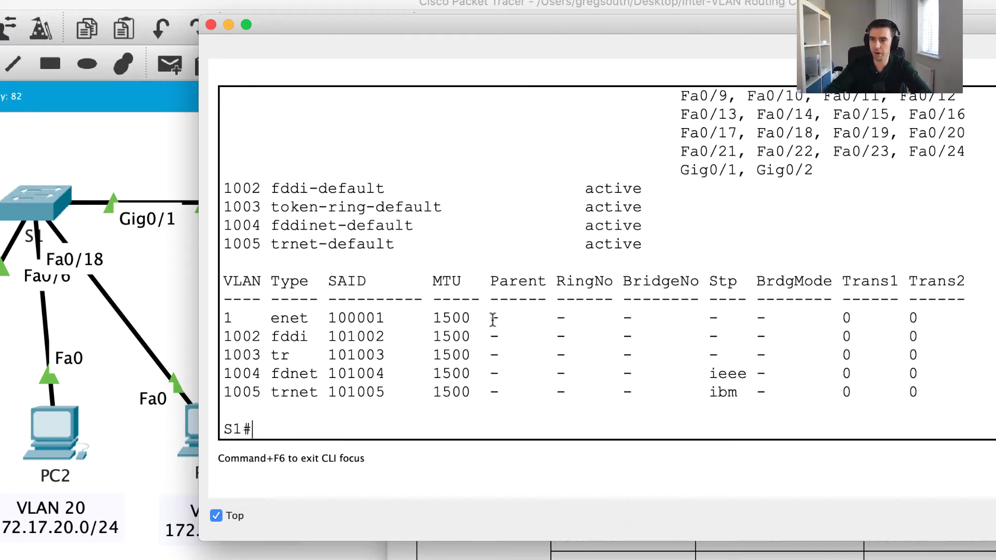
# Enter configuration mode on S1 and set interface g0/1 to trunk with switchport mode trunk
pyautogui.write('conf t')
pyautogui.press('Return')
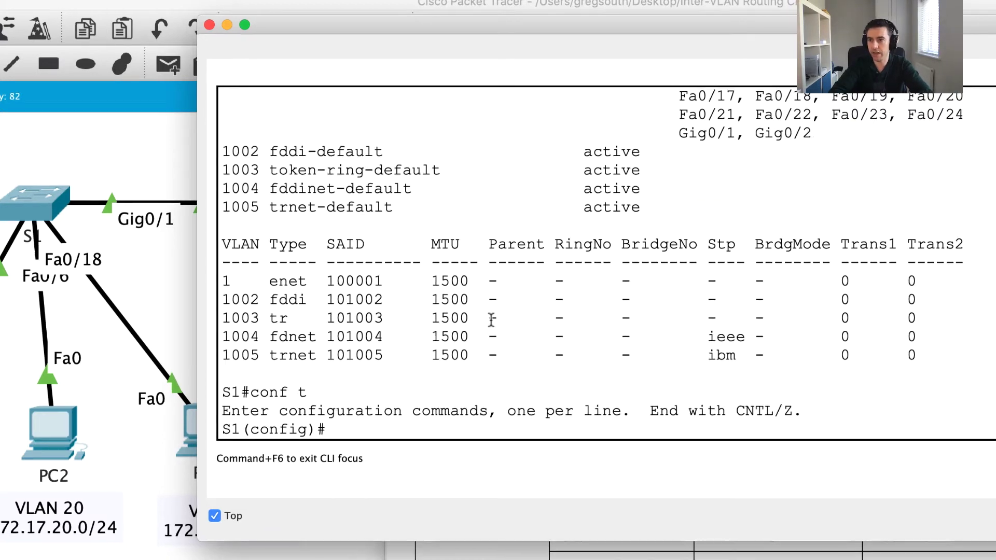
pyautogui.write('sw')
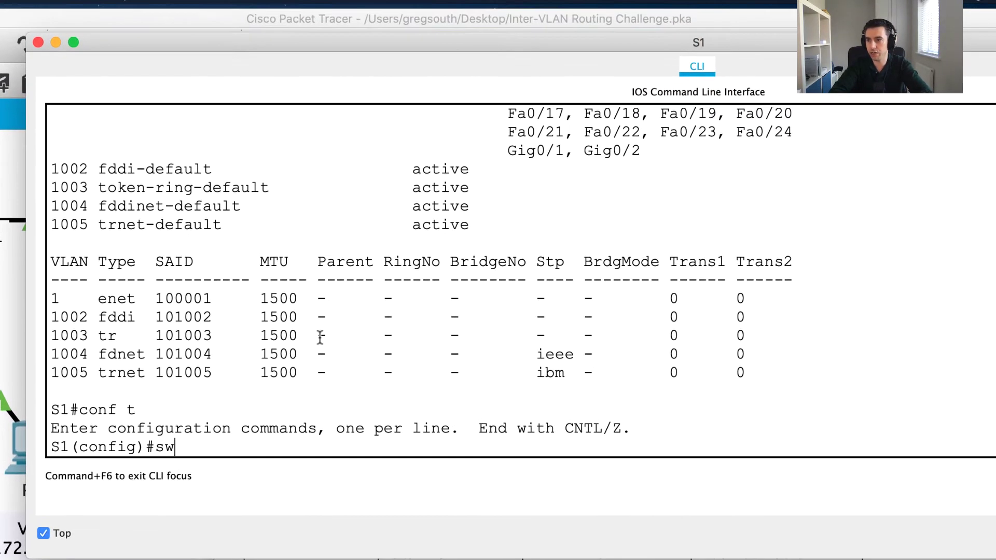
pyautogui.press('BackSpace')
pyautogui.press('BackSpace')
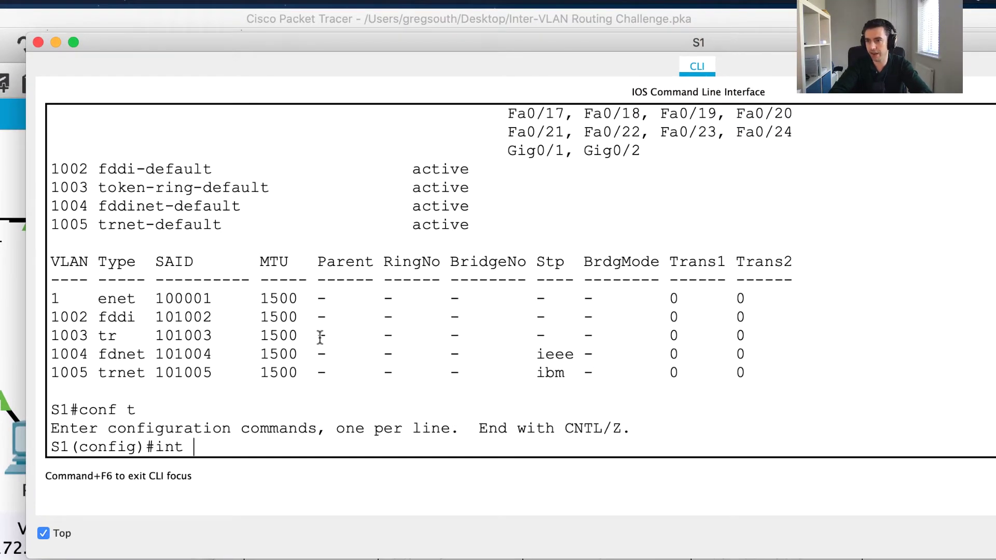
pyautogui.write('int g0/1')
pyautogui.press('Return')
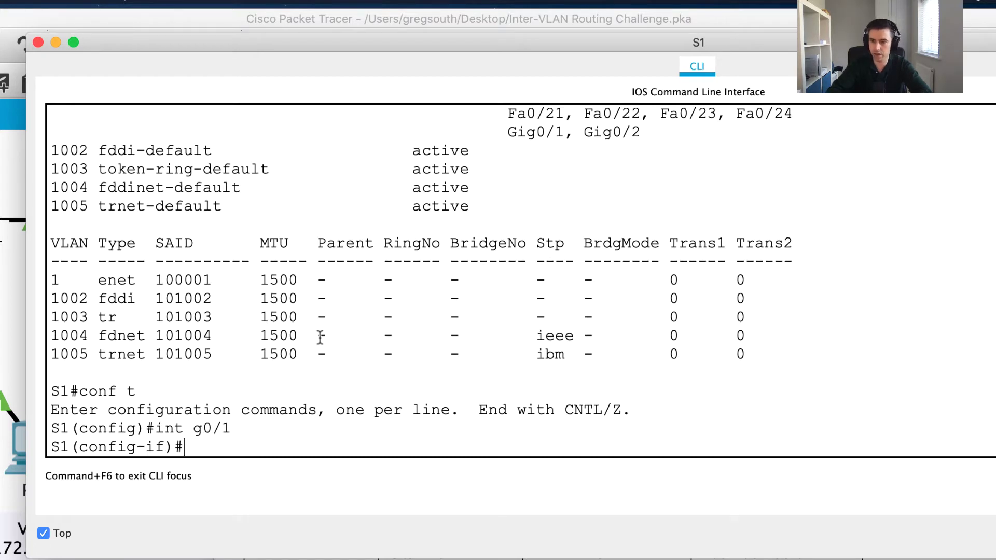
pyautogui.write('swit')
pyautogui.press('Tab')
pyautogui.write('mod')
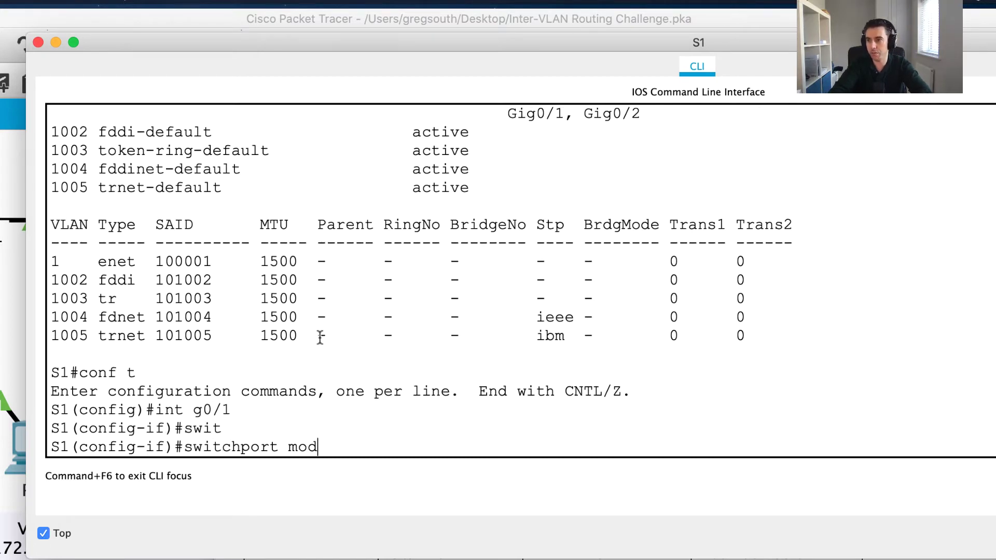
pyautogui.write('e trunk')
pyautogui.press('Return')
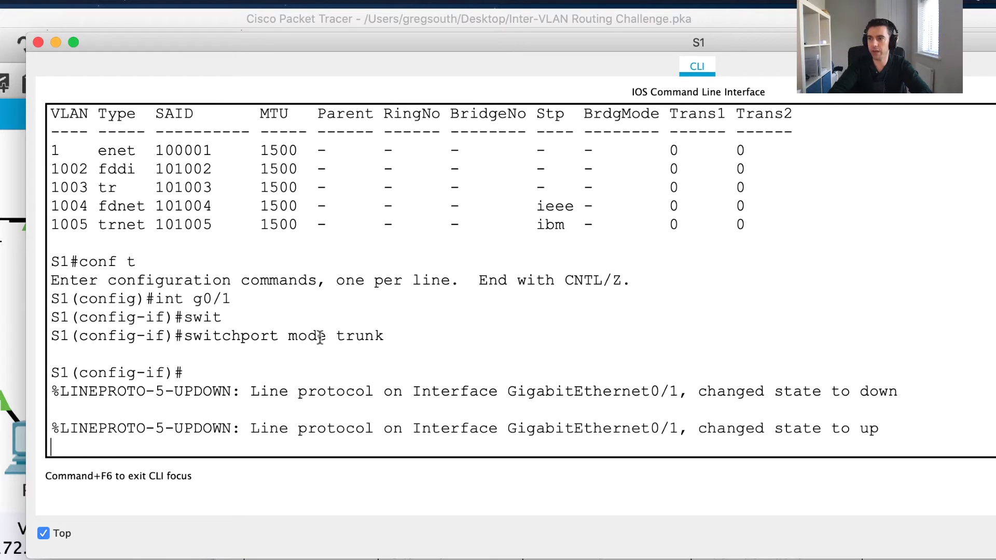
pyautogui.press('Return')
pyautogui.press('Return')
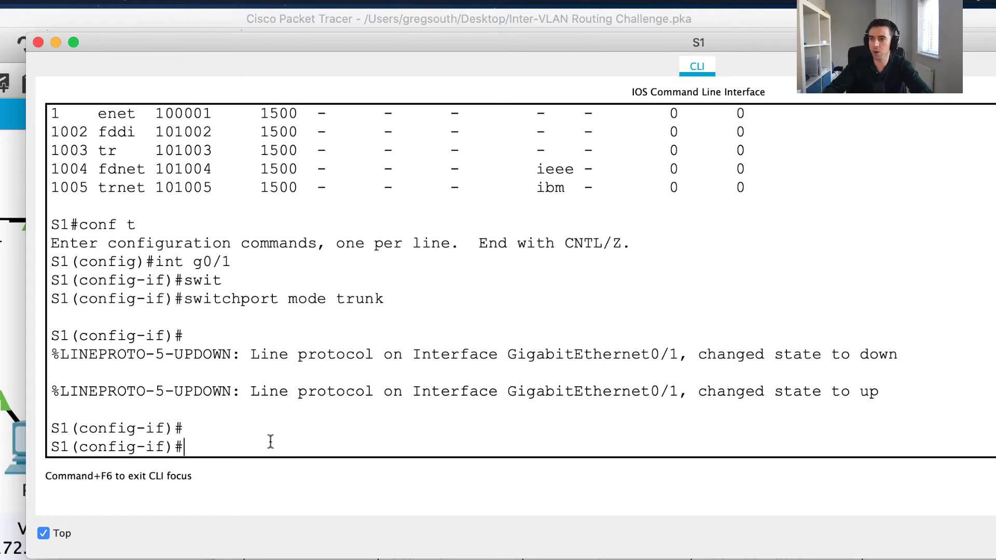
# Exit to privileged EXEC mode and display the brief IP interface summary to check Vlan99 after the trunk change
pyautogui.write('exit')
pyautogui.press('Return')
pyautogui.press('Return')
pyautogui.press('Return')
pyautogui.write('e')
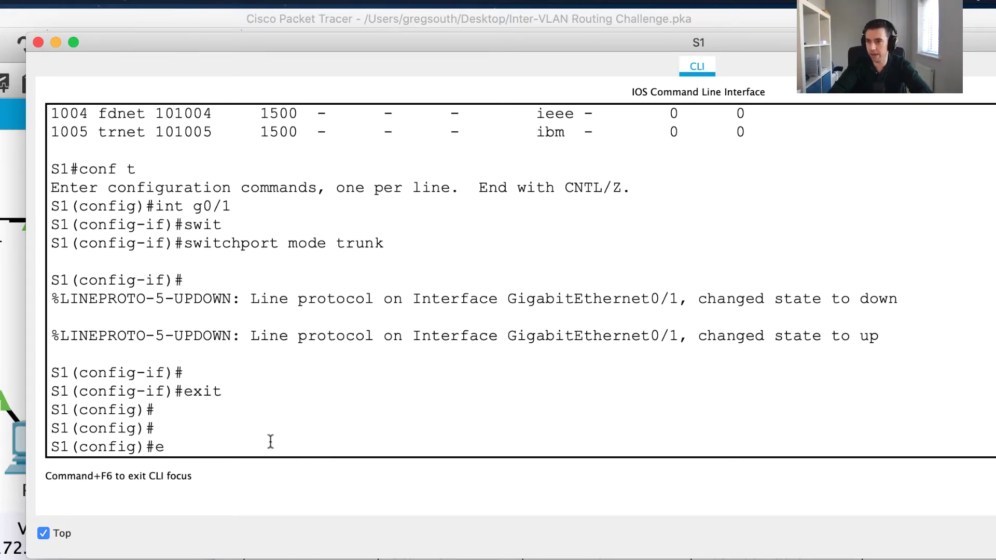
pyautogui.write('xit')
pyautogui.press('Return')
pyautogui.write('show ip int brie')
pyautogui.press('Return')
pyautogui.press('space')
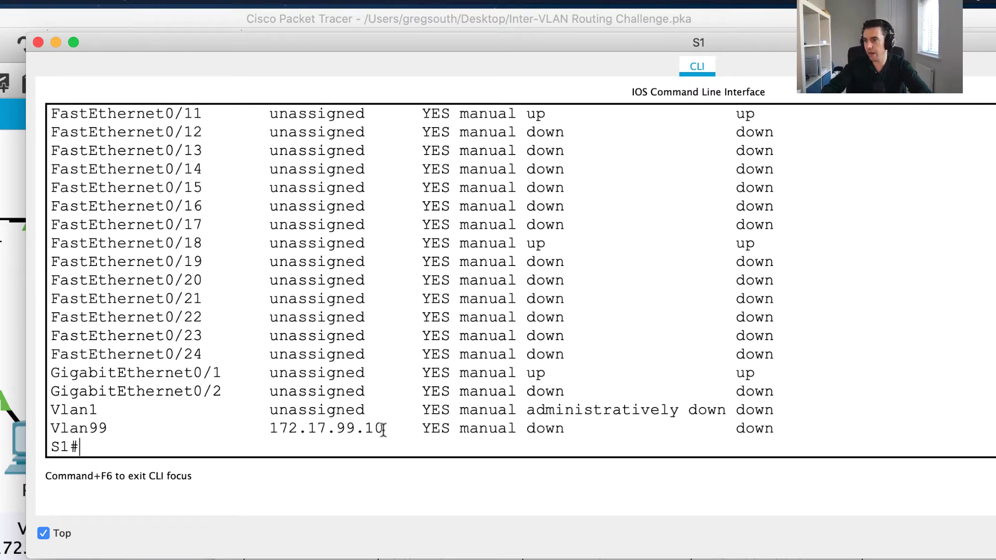
pyautogui.tripleClick(179, 427)
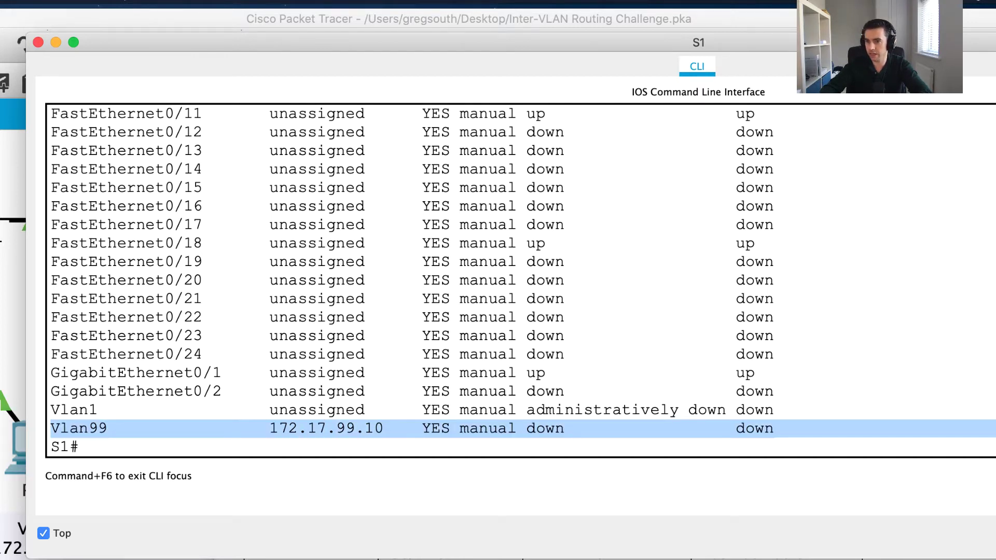
# Repeat the brief IP interface listing on S1 and examine the Vlan99 row's address, status and protocol
pyautogui.press('super+grave')
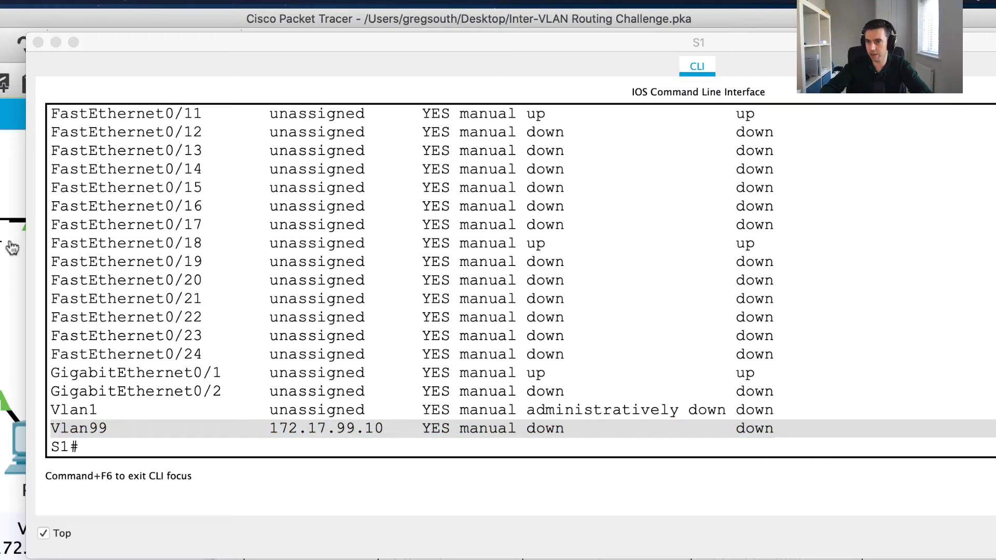
pyautogui.click(186, 356)
pyautogui.click(129, 430)
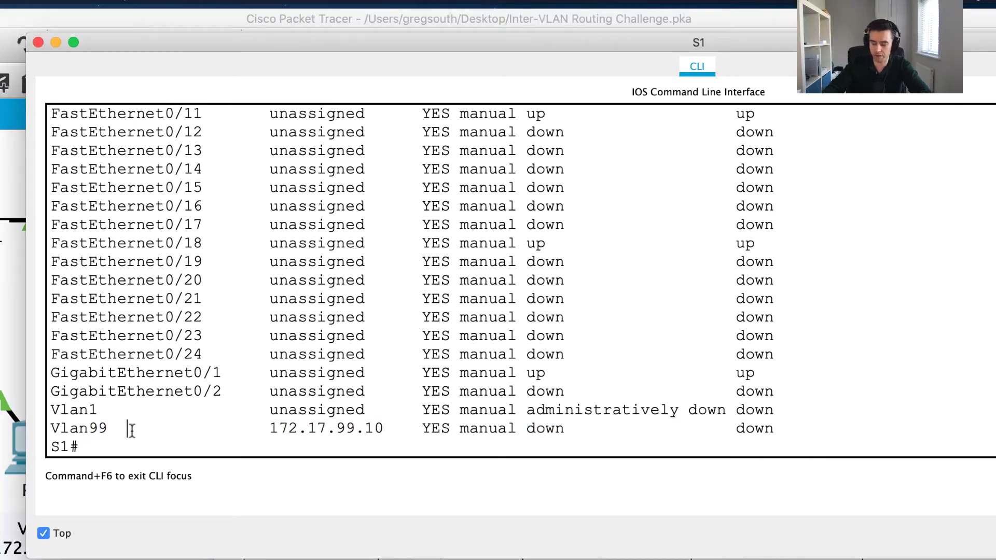
pyautogui.press('Up')
pyautogui.press('Return')
pyautogui.press('space')
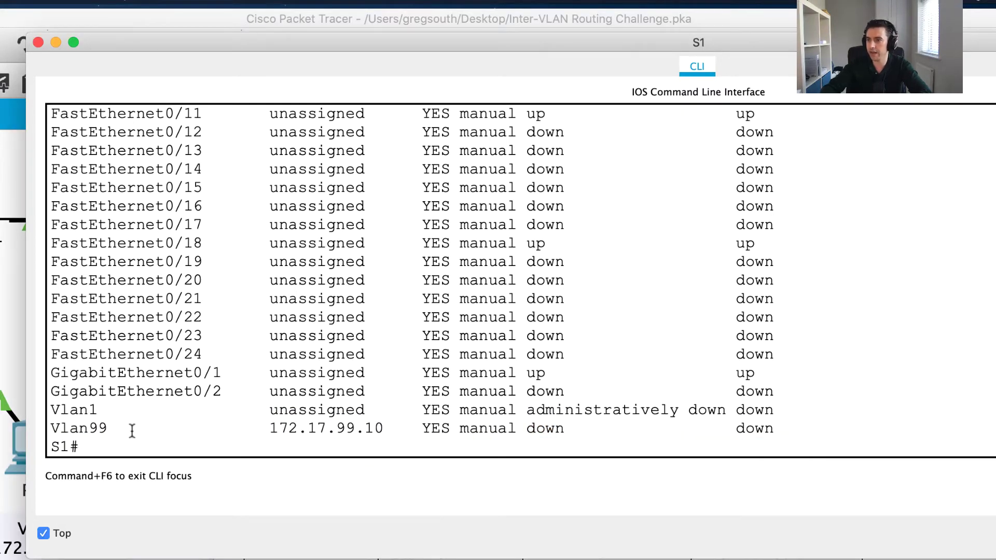
pyautogui.tripleClick(519, 430)
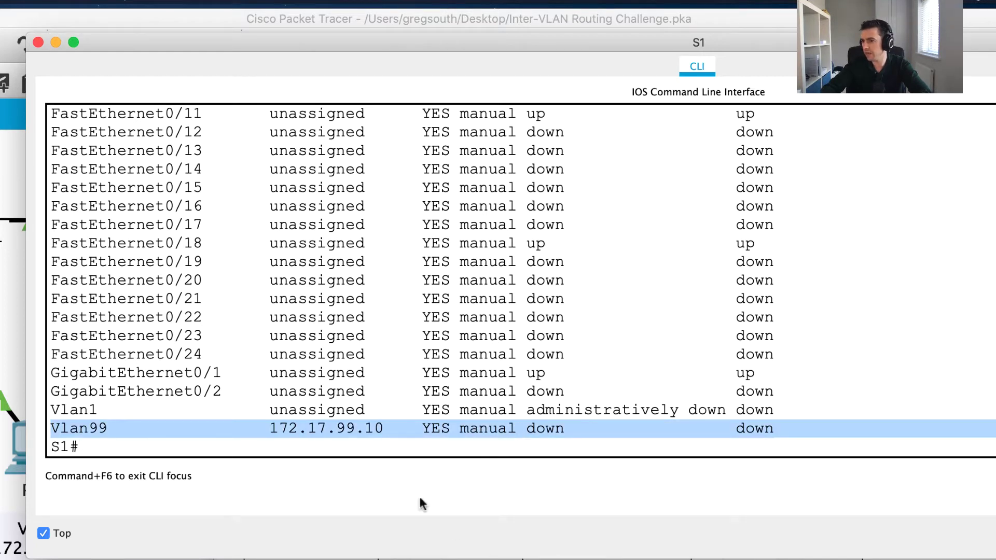
pyautogui.click(345, 431)
pyautogui.doubleClick(351, 428)
pyautogui.tripleClick(350, 428)
pyautogui.click(397, 444)
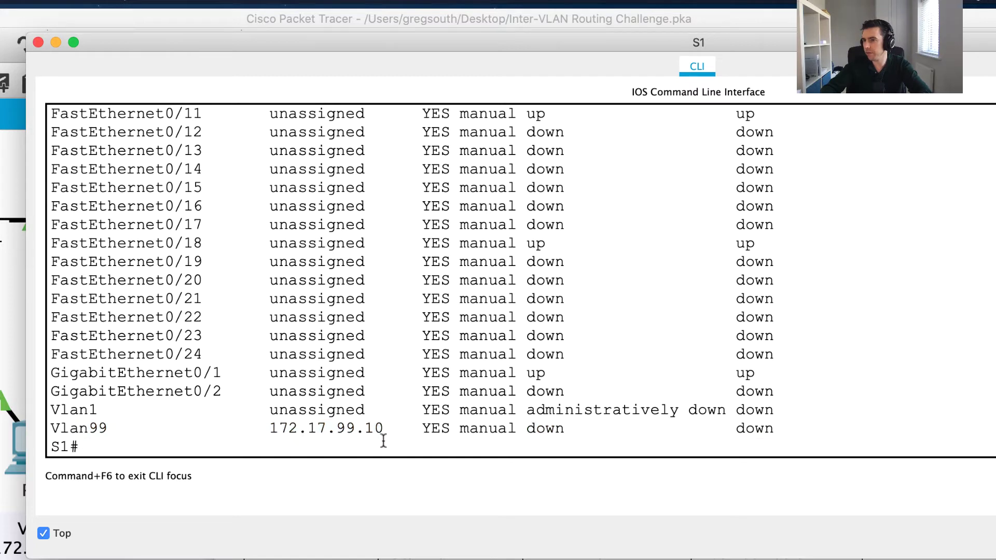
pyautogui.tripleClick(327, 428)
# Display the full VLAN table on S1 with show vlan and examine which VLANs exist besides VLAN 1
pyautogui.click(271, 440)
pyautogui.write('show vlan')
pyautogui.press('Return')
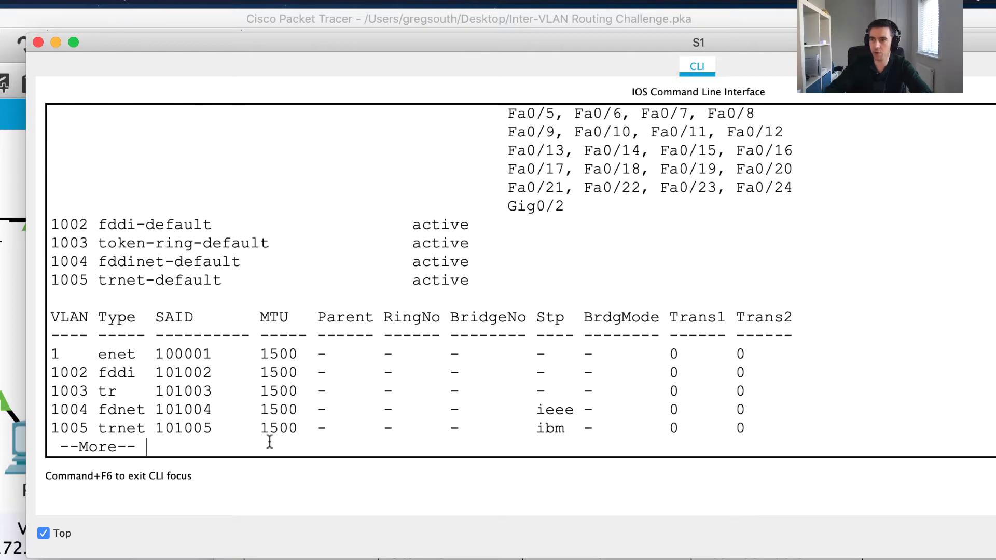
pyautogui.scroll(5, 290, 155)
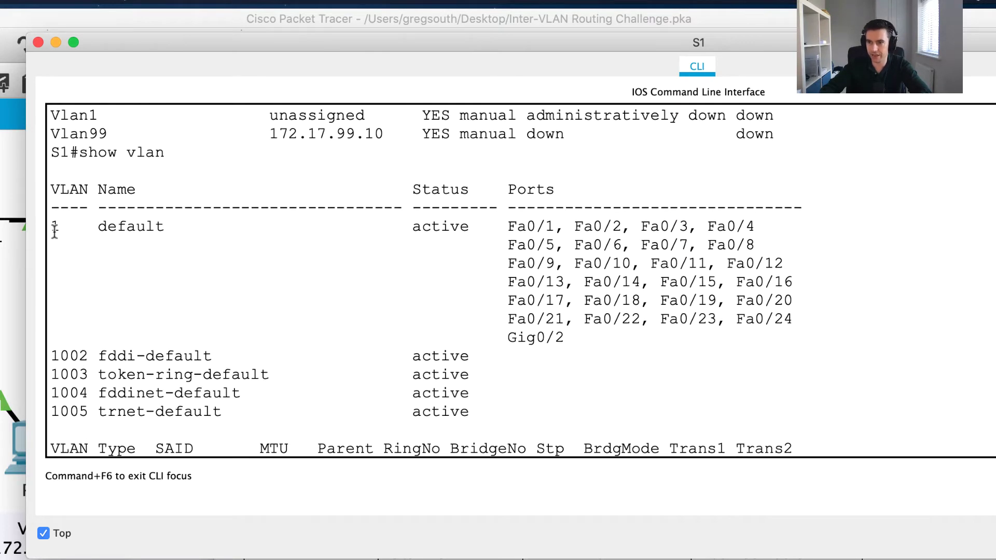
pyautogui.moveTo(50, 226); pyautogui.dragTo(77, 223)
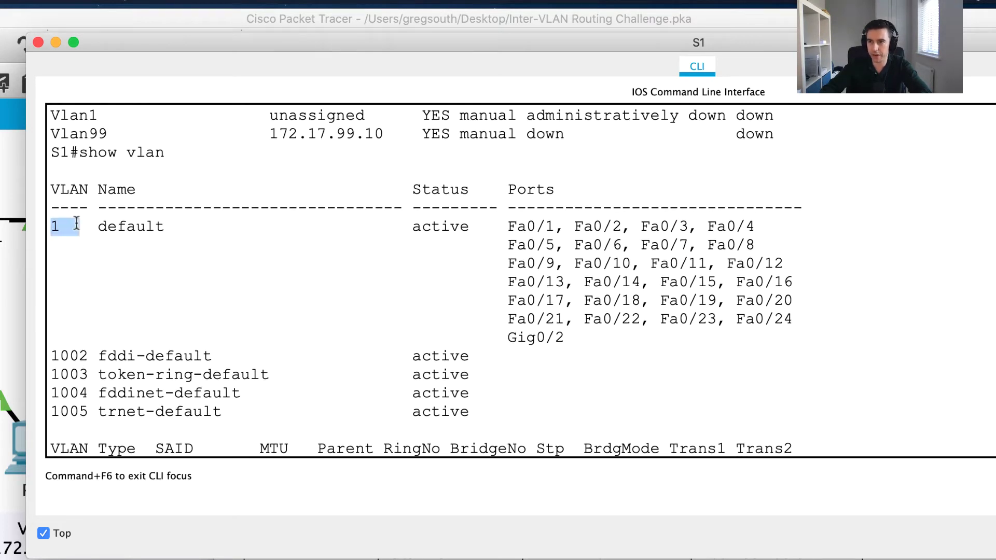
pyautogui.click(147, 241)
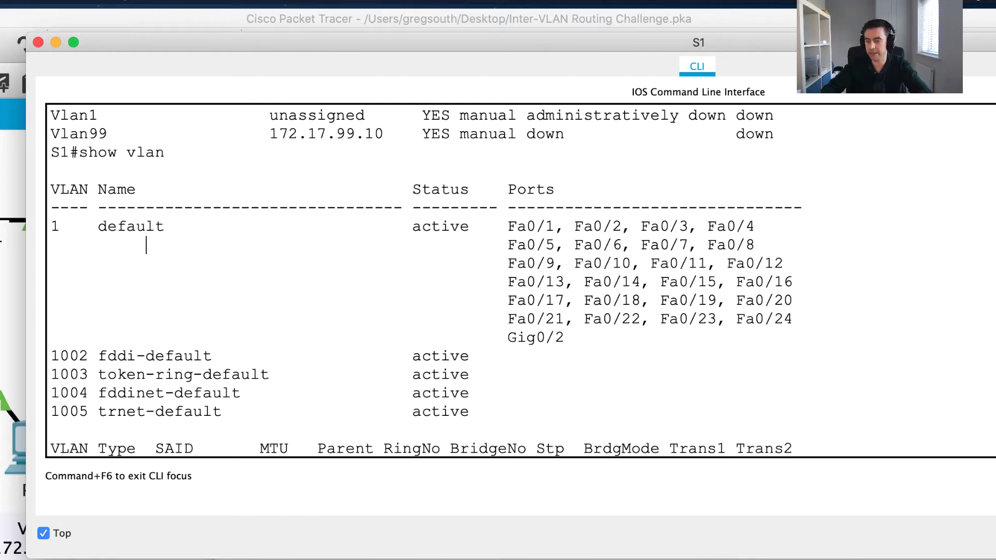
pyautogui.press('space')
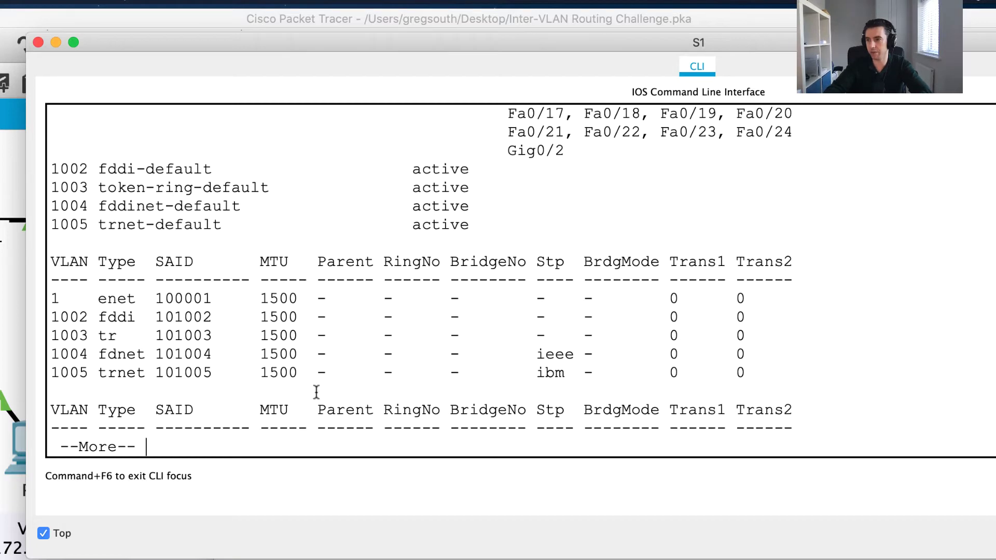
pyautogui.press('space')
pyautogui.press('Return')
pyautogui.press('Return')
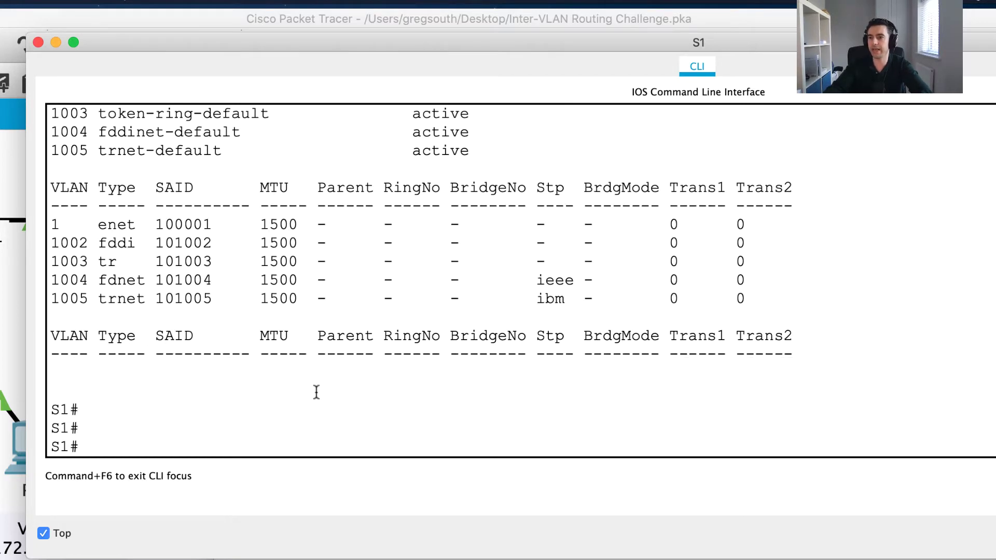
# Enter global configuration mode on S1 and create VLAN 10 named Faculty/Staff, matching the VLAN and Port Assignments Table
pyautogui.write('conf t')
pyautogui.press('Return')
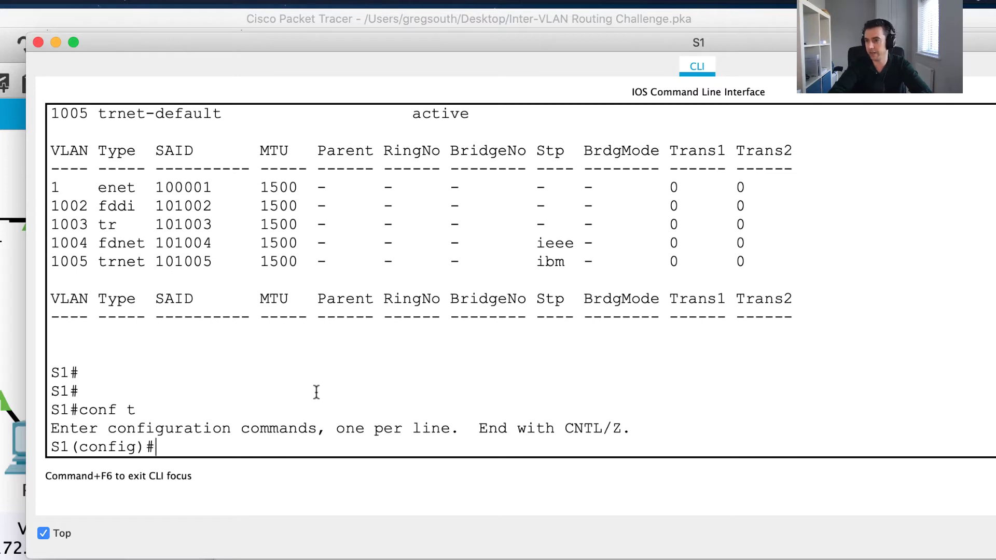
pyautogui.write('vlan 10')
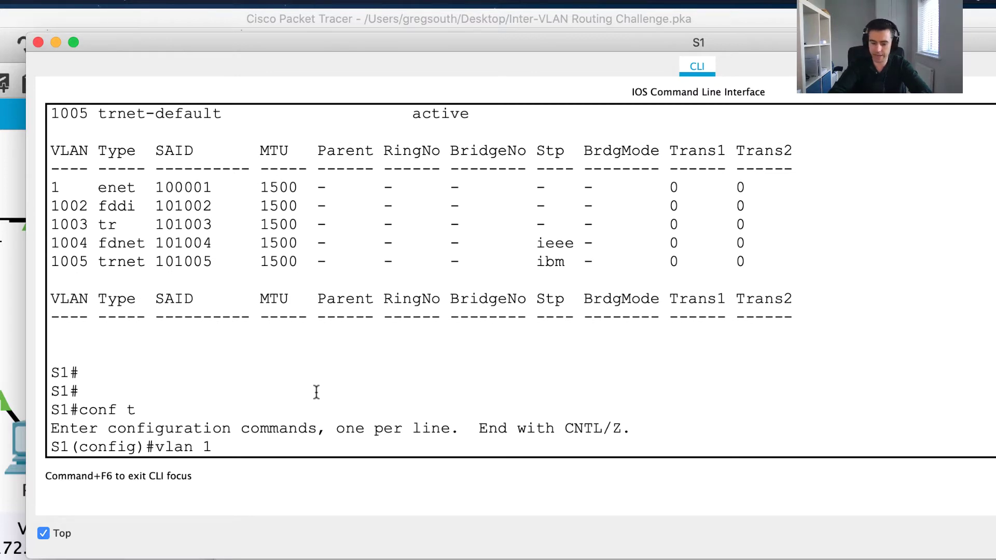
pyautogui.press('Return')
pyautogui.write('name')
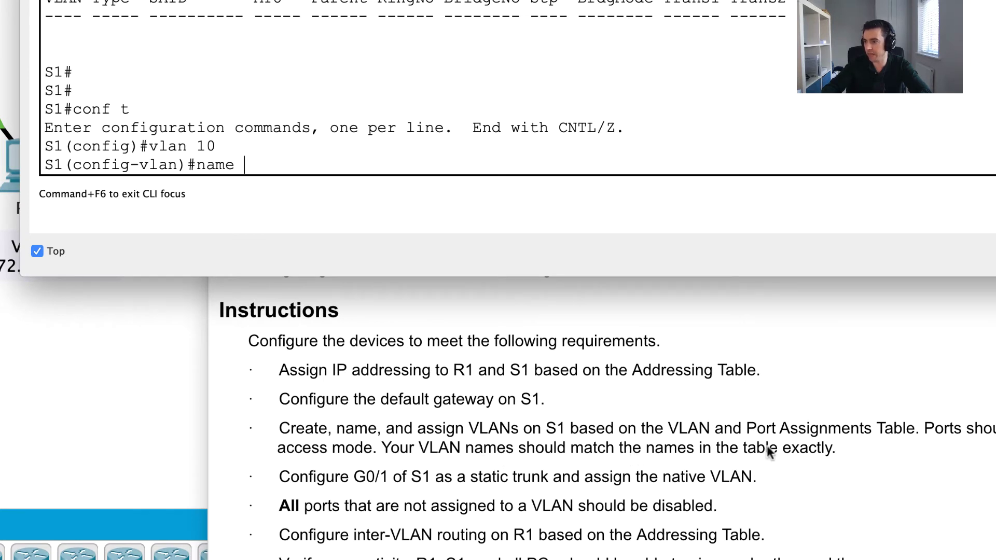
pyautogui.scroll(3, 335, 152)
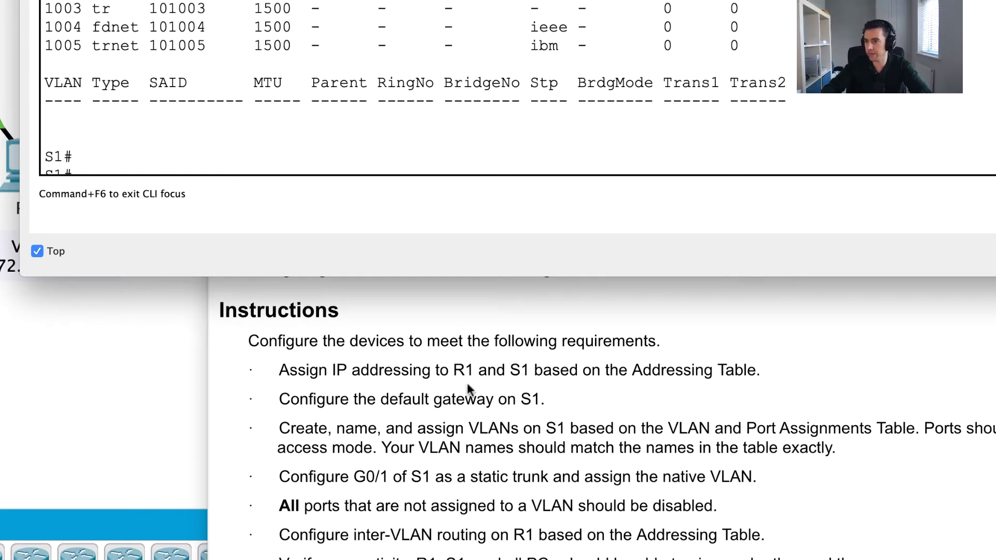
pyautogui.scroll(6, 467, 383)
pyautogui.scroll(-3, 350, 150)
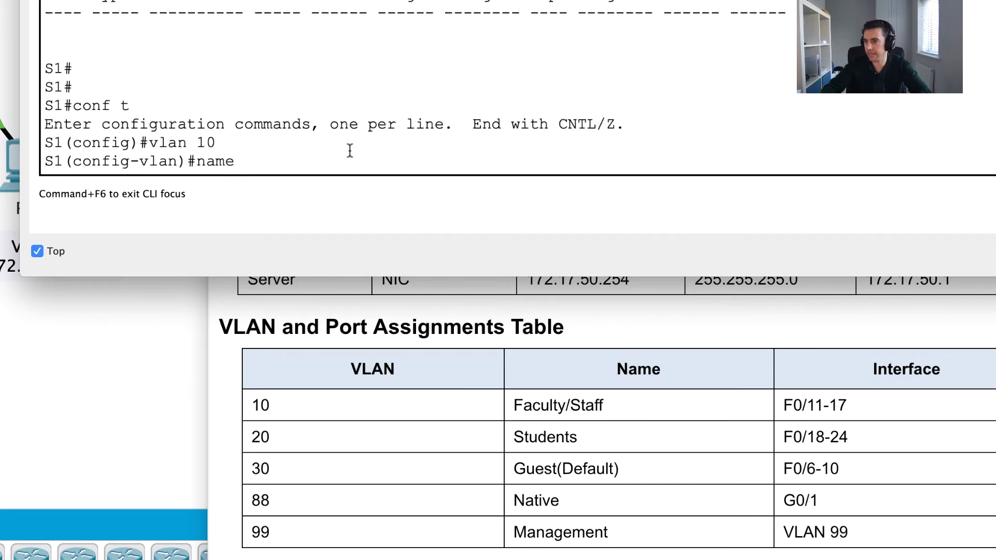
pyautogui.write('Facu')
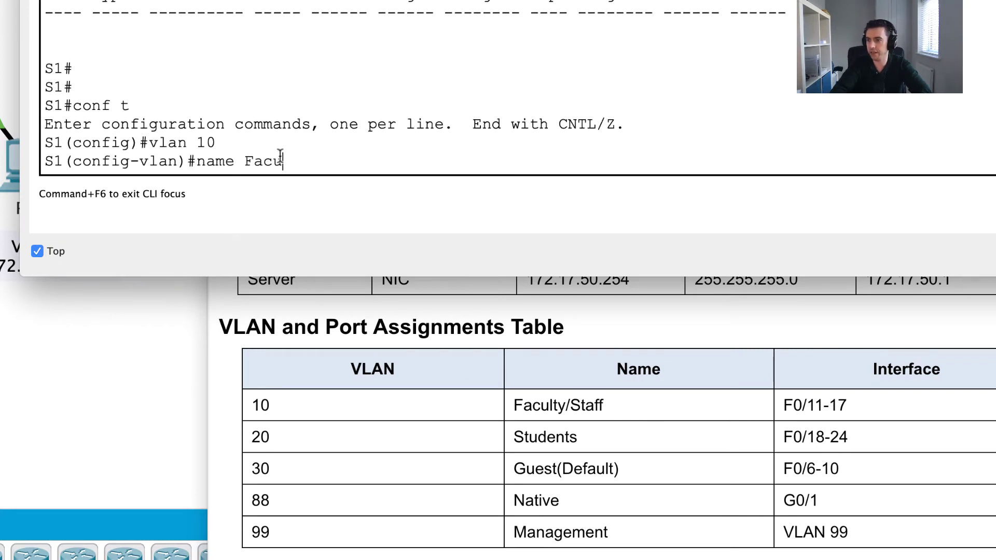
pyautogui.write('lty/Staf')
pyautogui.press('Return')
pyautogui.write('exit')
pyautogui.press('Return')
pyautogui.press('Return')
# Create VLAN 20 on S1, name it Students, and return to global configuration mode
pyautogui.write('vlan 20')
pyautogui.press('Return')
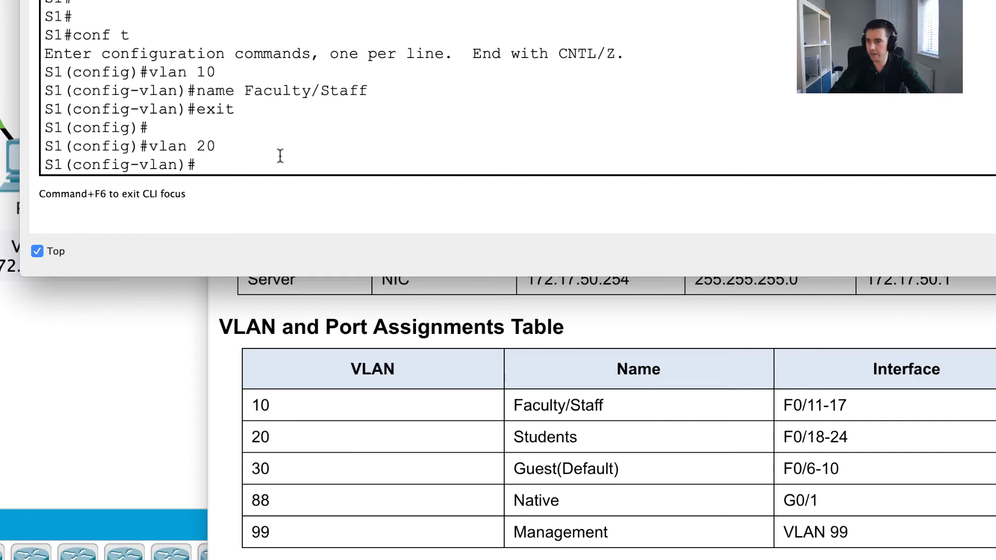
pyautogui.write('name Stdent')
pyautogui.press('BackSpace')
pyautogui.press('BackSpace')
pyautogui.press('BackSpace')
pyautogui.write('udents')
pyautogui.press('Return')
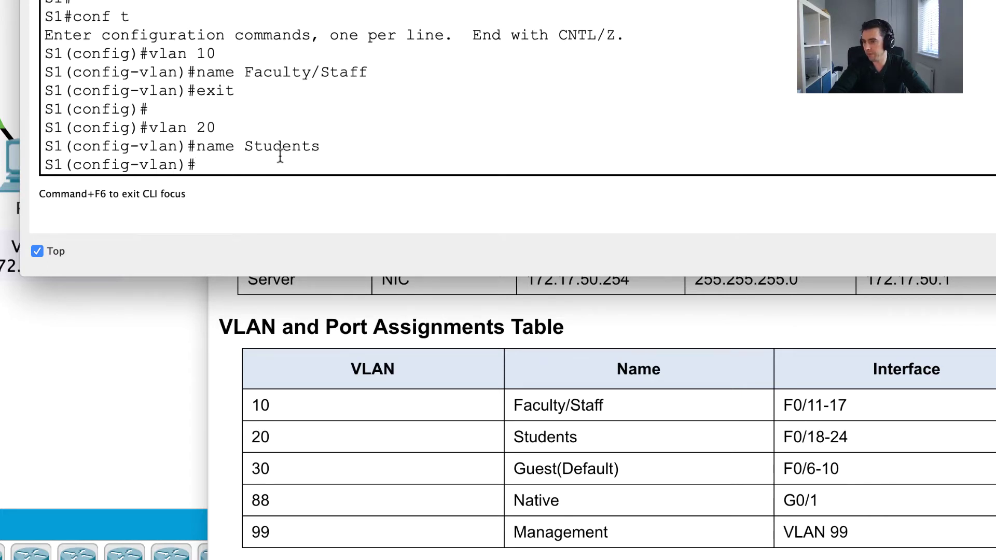
pyautogui.write('exit')
pyautogui.press('Return')
# Create VLAN 30 on S1, name it Guest(Default), and return to global configuration mode
pyautogui.write('vlan 30')
pyautogui.press('Return')
pyautogui.write('snam')
pyautogui.write('name Guest')
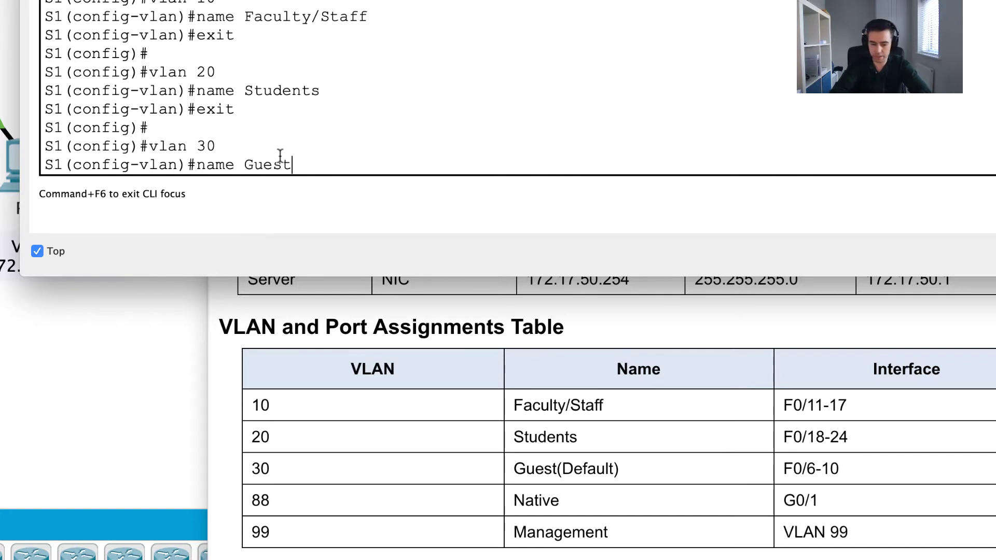
pyautogui.write('(EDefault)')
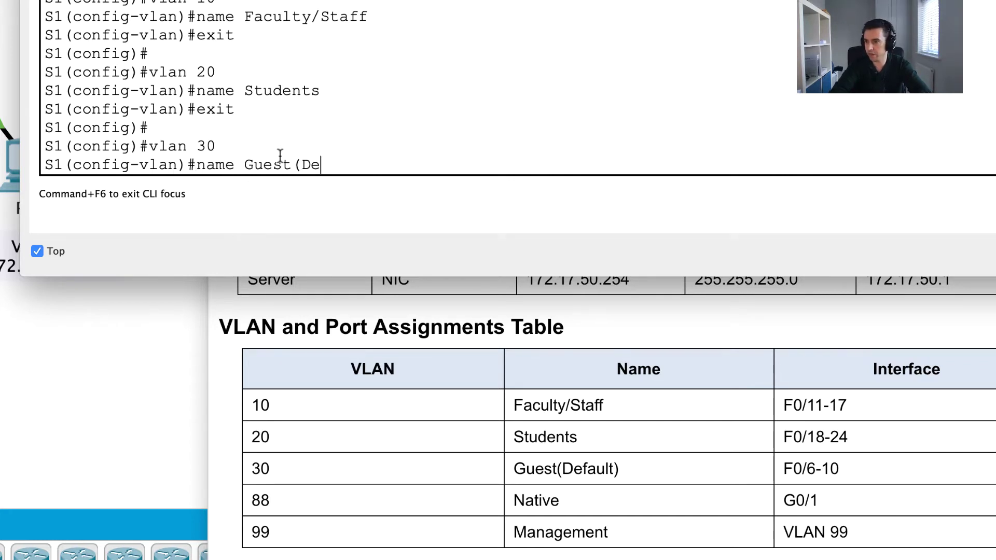
pyautogui.press('Return')
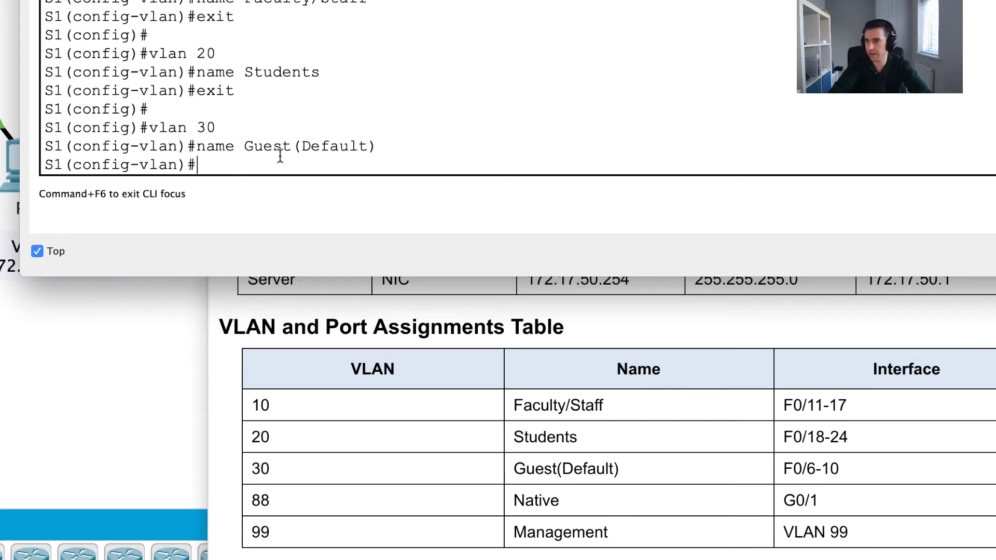
pyautogui.write('exit')
pyautogui.press('Return')
pyautogui.press('Return')
# Create VLAN 88 on S1, name it Native, and return to global configuration mode
pyautogui.write('vlan 88')
pyautogui.press('Return')
pyautogui.write('name ')
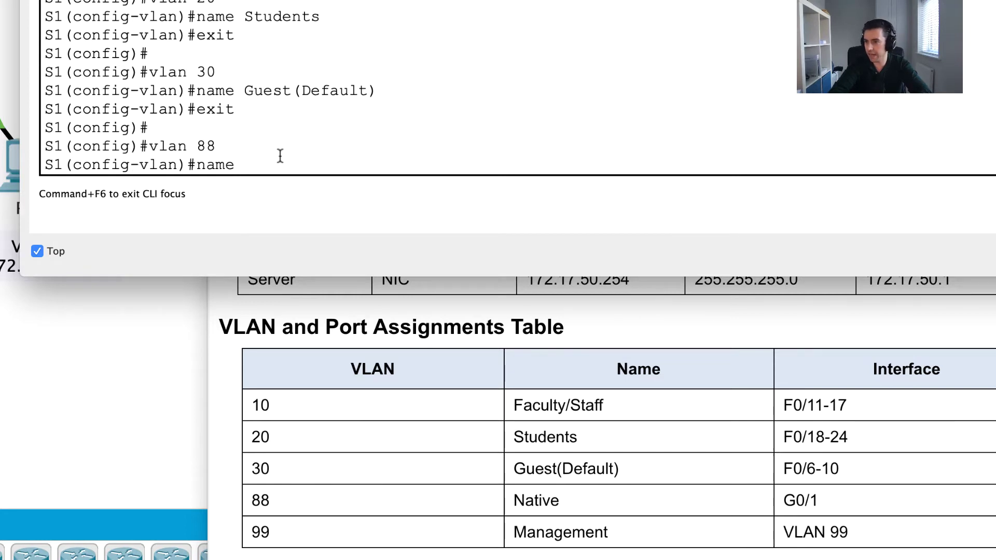
pyautogui.write('Native')
pyautogui.press('Return')
pyautogui.write('exit')
pyautogui.press('Return')
pyautogui.press('Return')
# Create VLAN 99 on S1 and examine the console messages about the Vlan99 interface state
pyautogui.write('vlan ')
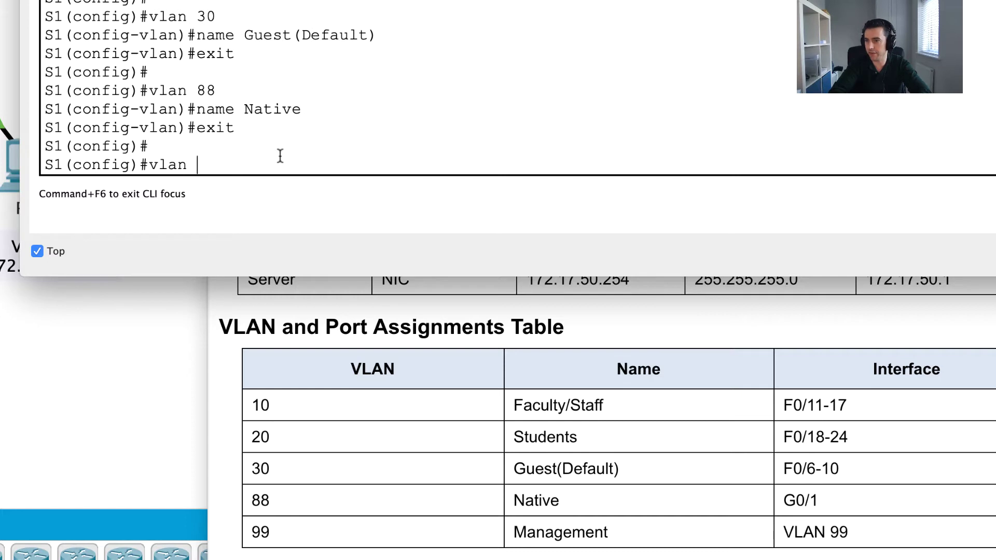
pyautogui.write('99')
pyautogui.press('Return')
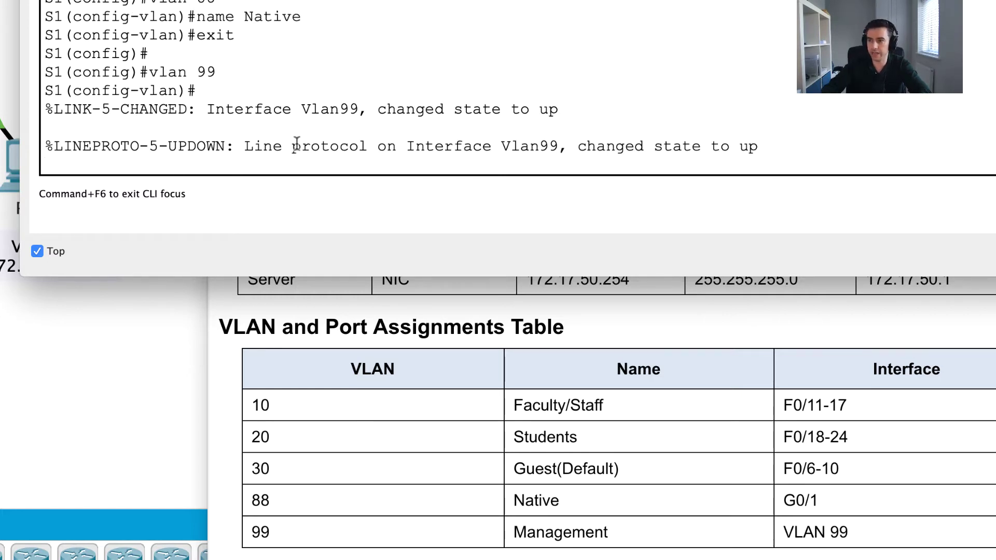
pyautogui.tripleClick(310, 110)
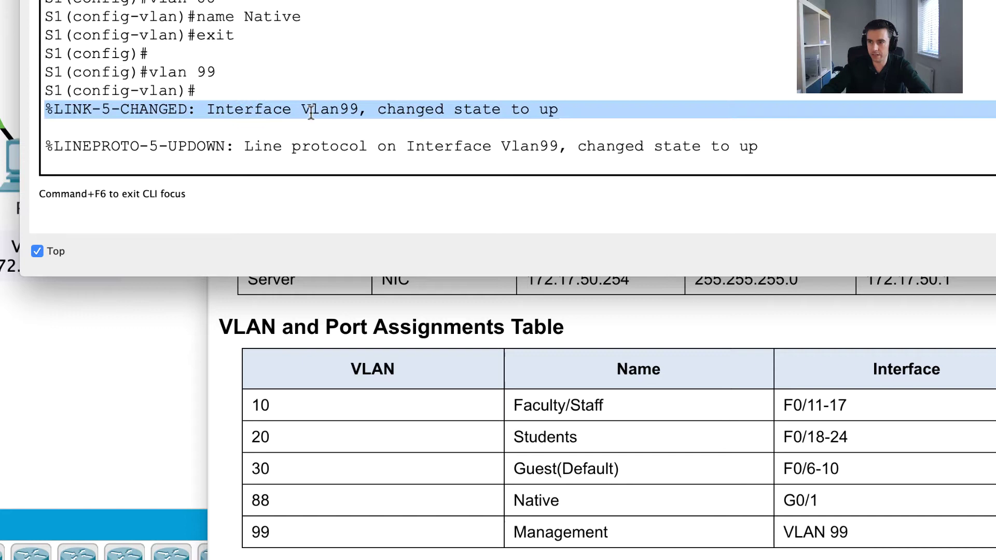
pyautogui.tripleClick(243, 147)
pyautogui.click(314, 93)
pyautogui.tripleClick(314, 92)
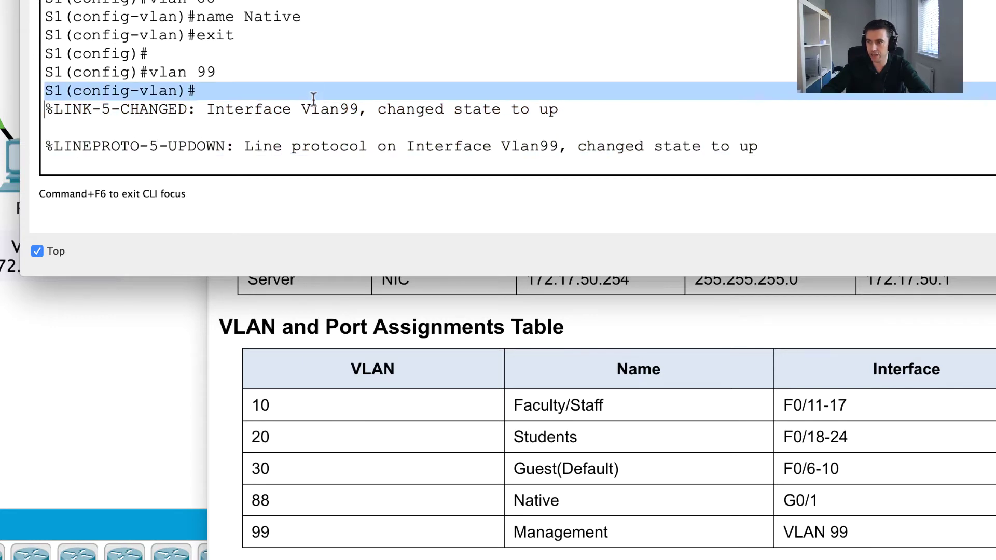
pyautogui.doubleClick(312, 141)
pyautogui.click(324, 142)
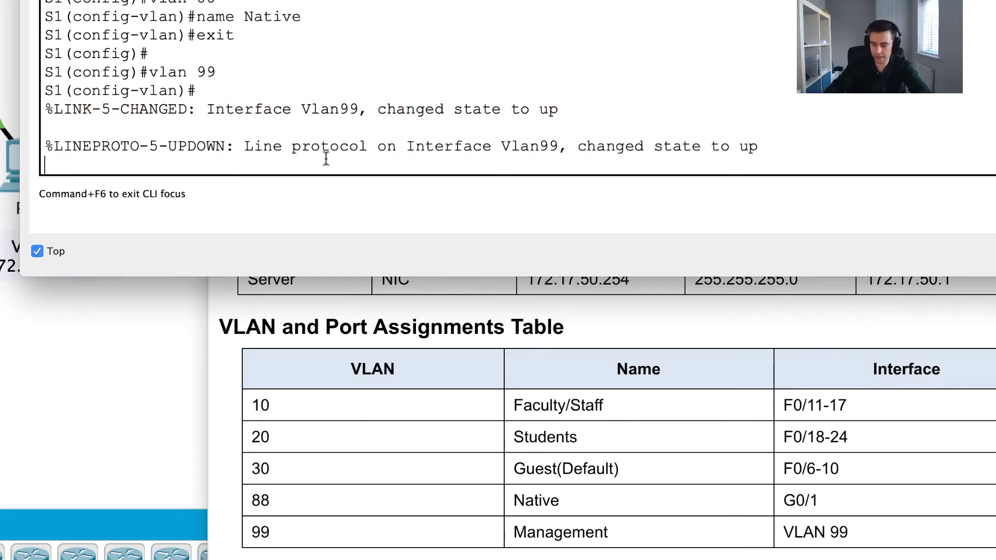
# Name VLAN 99 Management and return to global configuration mode
pyautogui.press('Return')
pyautogui.press('Return')
pyautogui.write('name M')
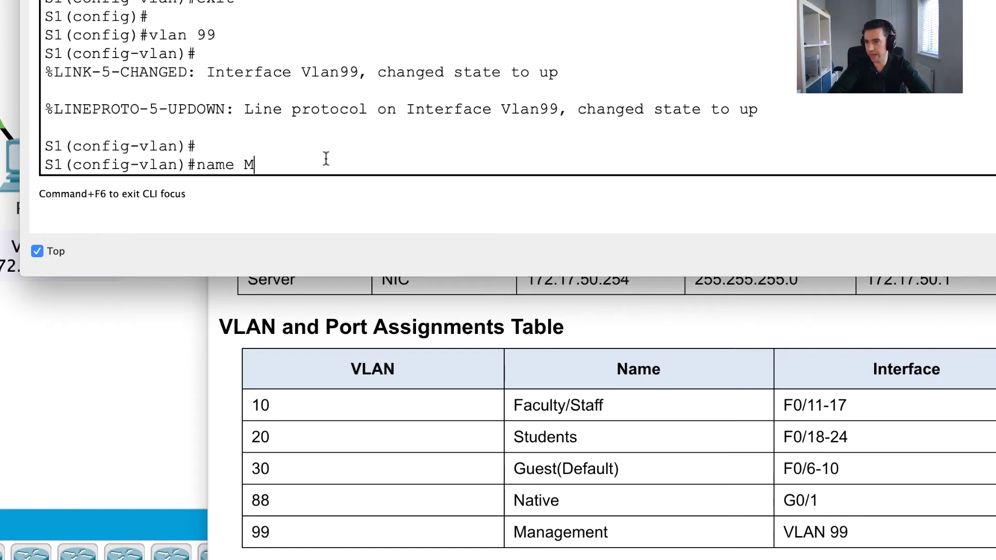
pyautogui.write('anagement')
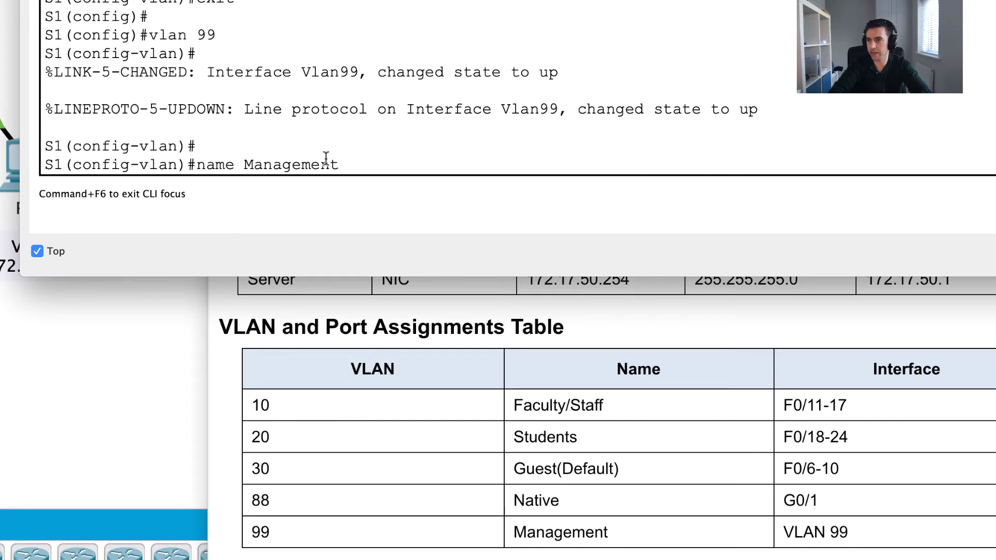
pyautogui.press('Return')
pyautogui.write('exit')
pyautogui.press('Return')
pyautogui.press('Return')
pyautogui.press('Return')
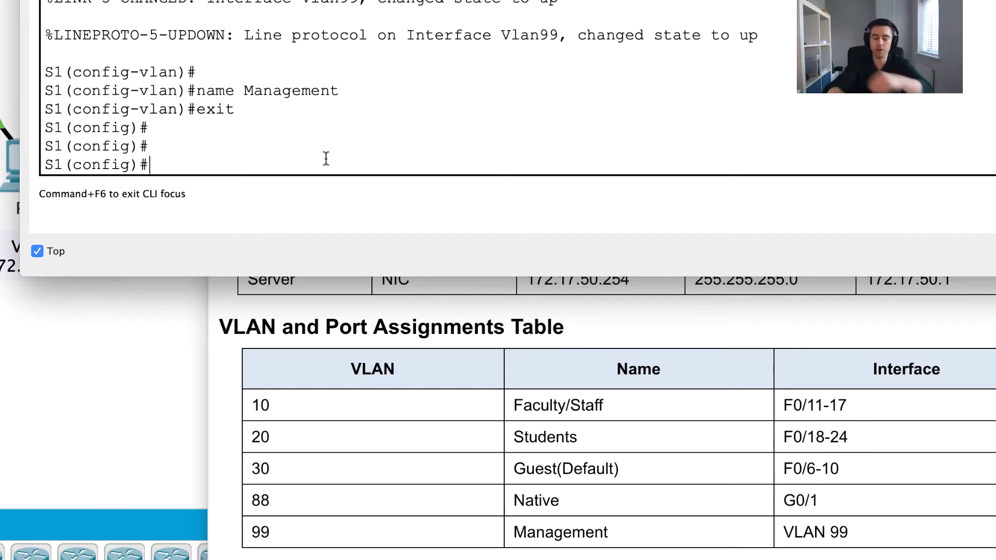
# Exit to privileged EXEC mode and display the brief IP interface summary to check Vlan99's status and protocol
pyautogui.write('exit')
pyautogui.press('Return')
pyautogui.press('Return')
pyautogui.write('show')
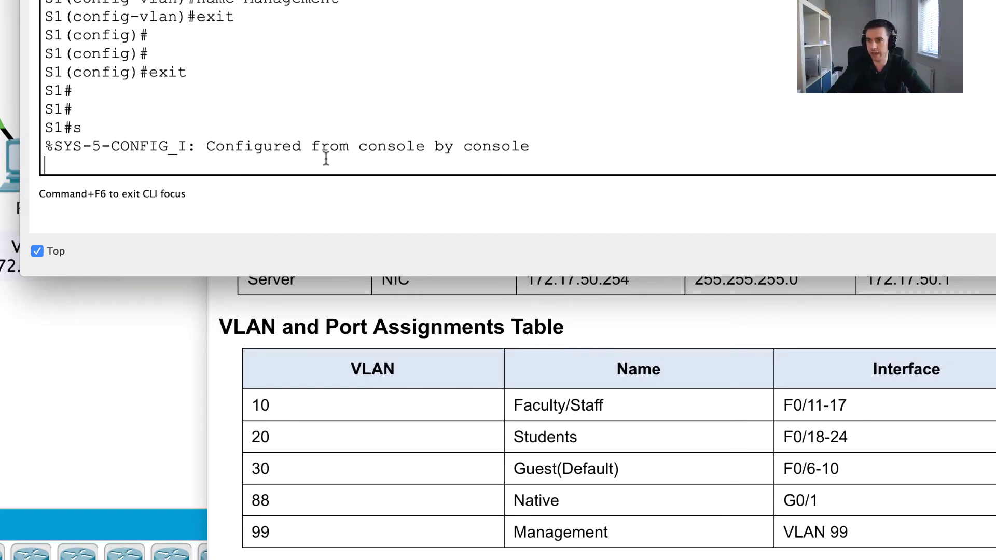
pyautogui.press('BackSpace')
pyautogui.press('BackSpace')
pyautogui.press('BackSpace')
pyautogui.press('BackSpace')
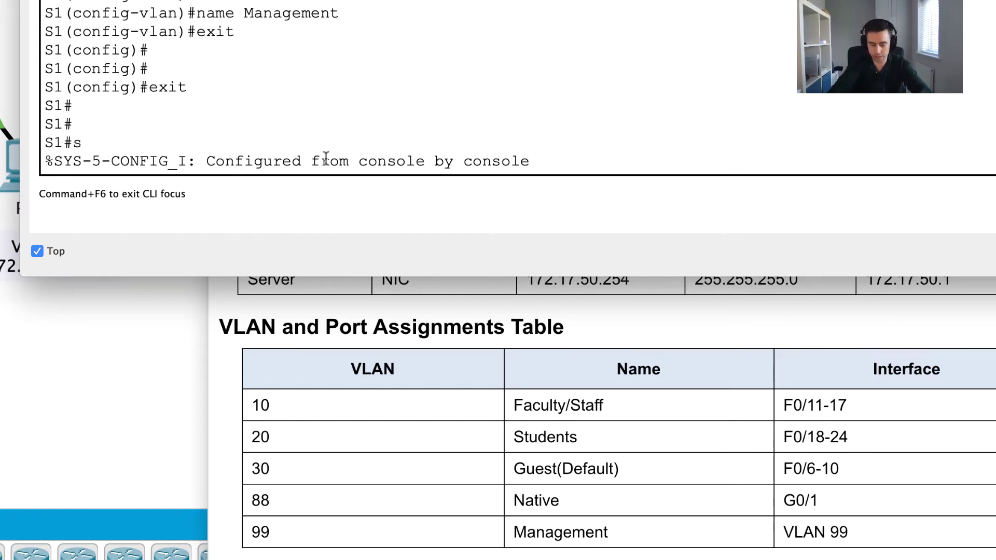
pyautogui.press('Return')
pyautogui.press('Return')
pyautogui.press('Return')
pyautogui.write('show')
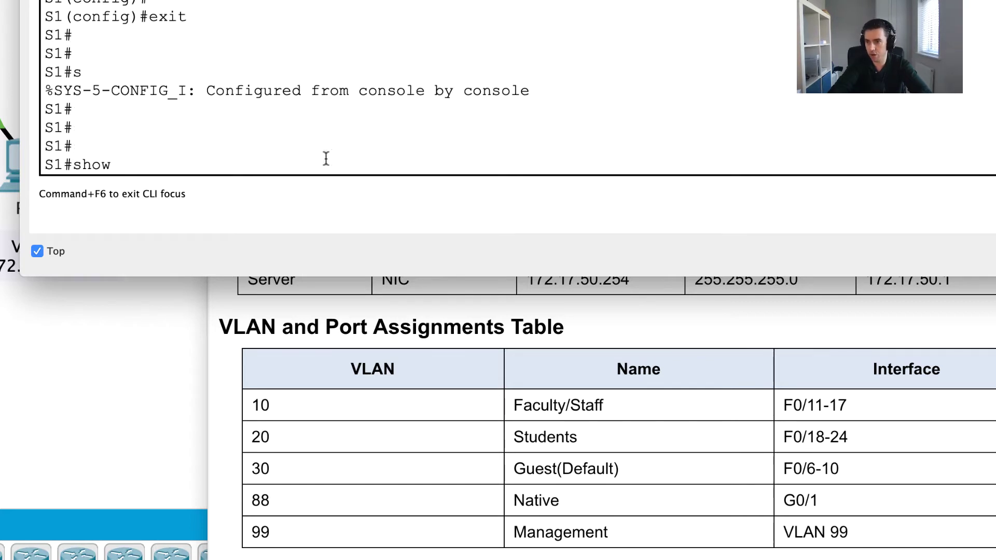
pyautogui.write(' ip int b')
pyautogui.press('Return')
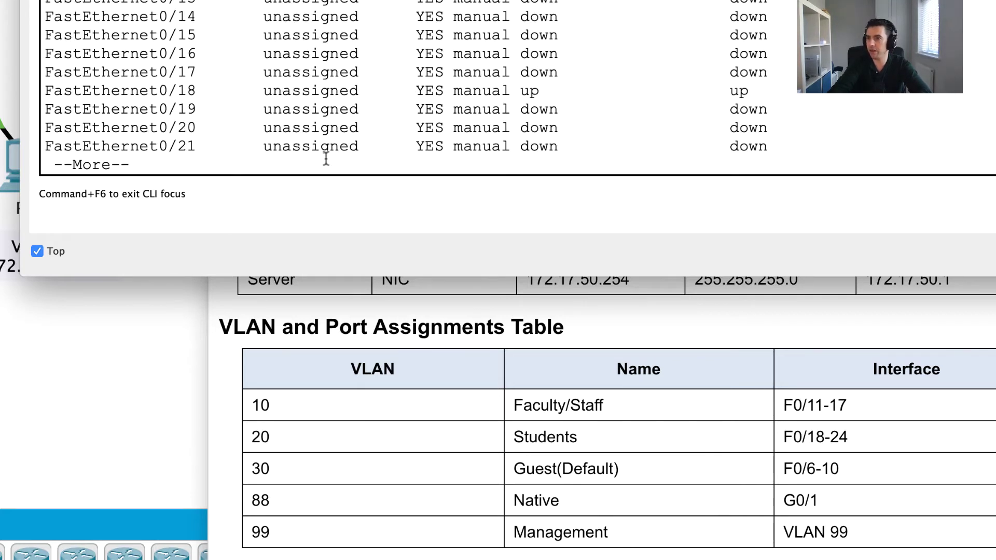
pyautogui.press('space')
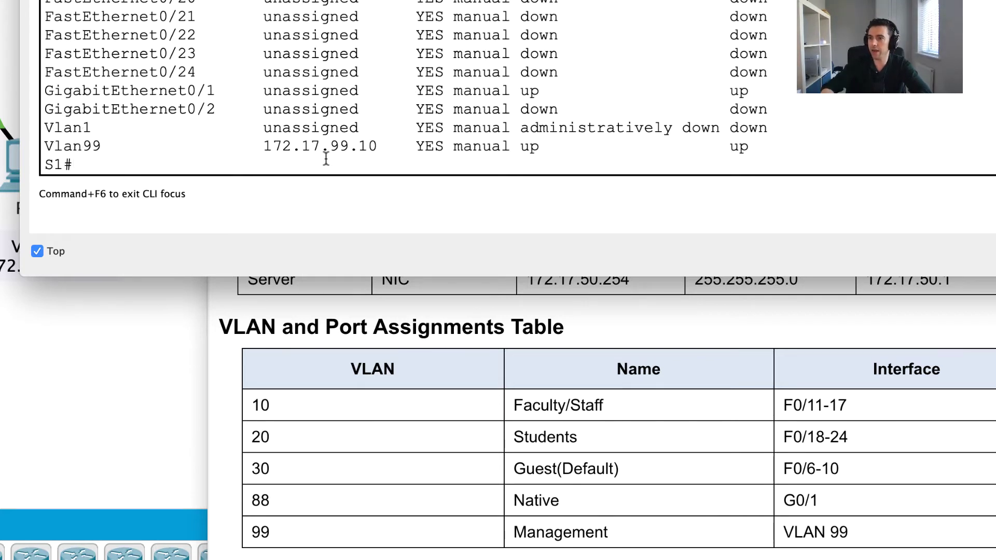
pyautogui.tripleClick(285, 148)
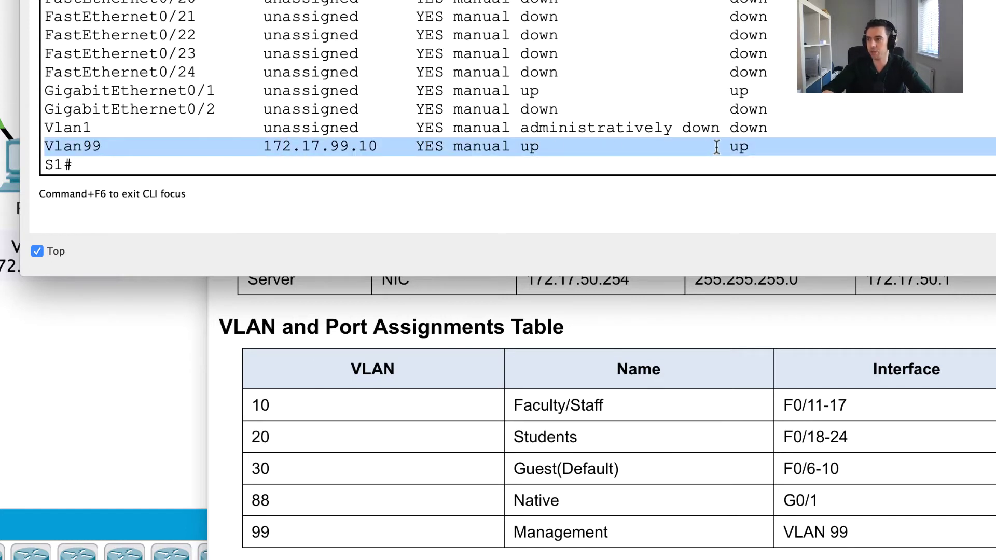
pyautogui.click(354, 160)
pyautogui.press('Return')
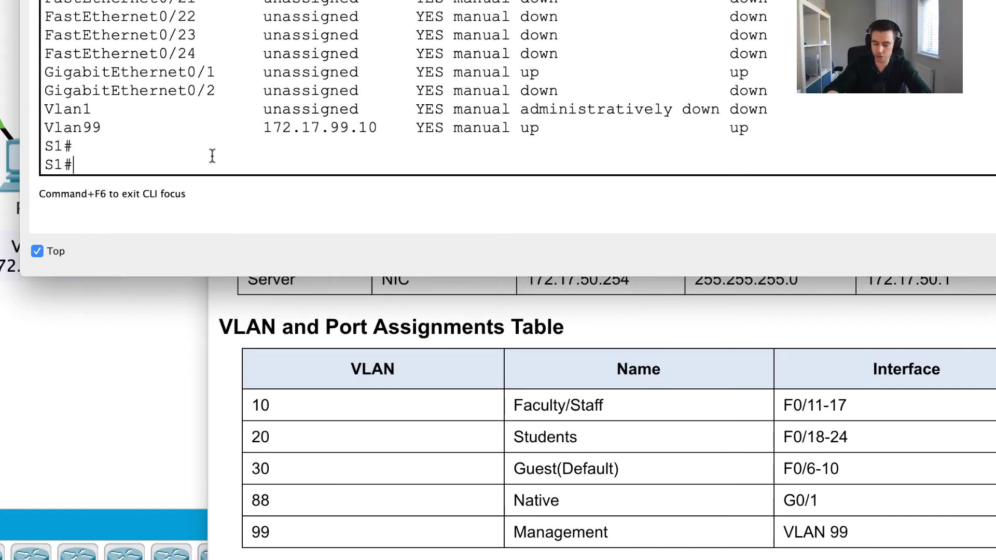
# Display the VLAN table on S1 again and check the names and port assignments of VLANs 10, 20, 30, 88 and 99
pyautogui.press('Return')
pyautogui.write('show vlan')
pyautogui.press('Return')
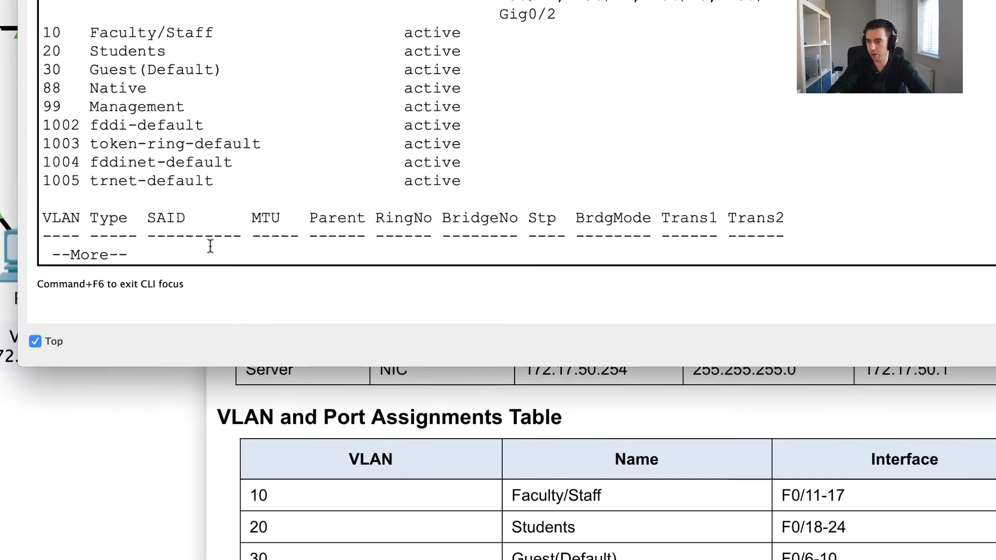
pyautogui.press('space')
pyautogui.scroll(10, 171, 179)
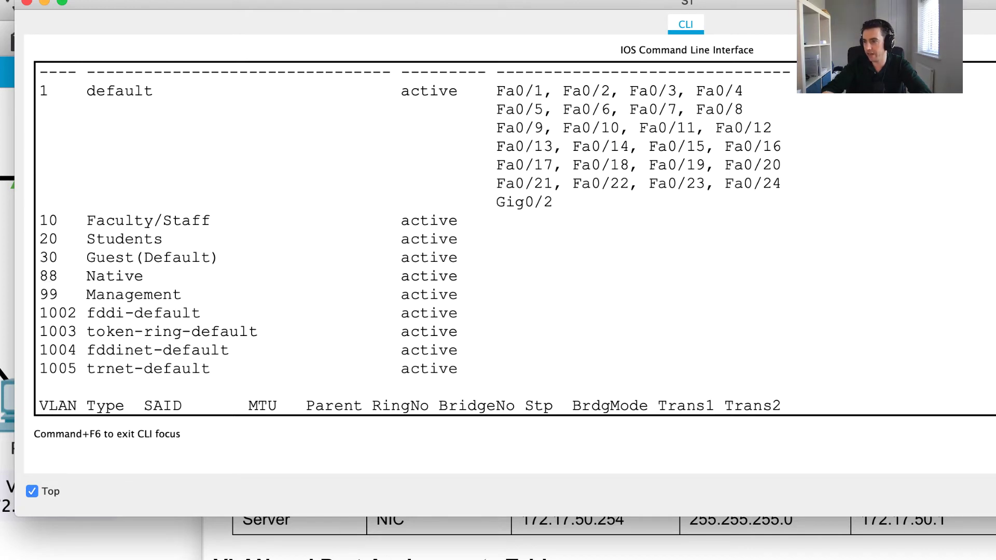
# Compare the VLAN table with the activity instructions, then finish the output and return to S1's privileged EXEC prompt
pyautogui.press('super+grave')
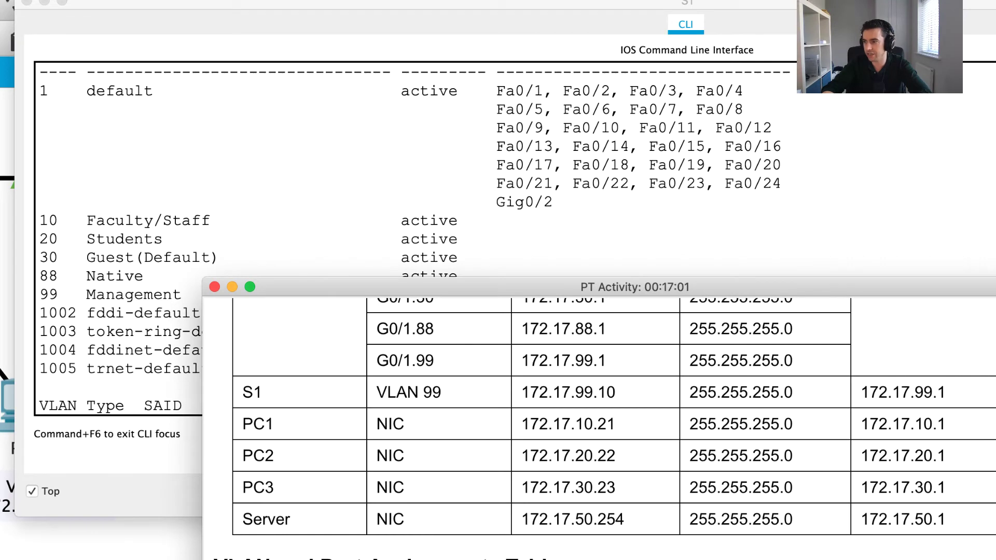
pyautogui.click(330, 152)
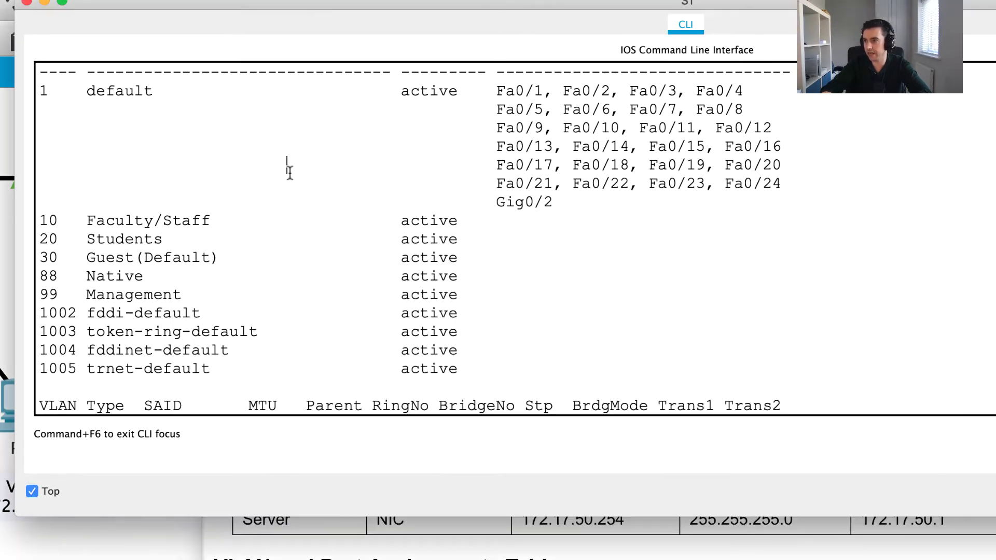
pyautogui.scroll(-3, 305, 224)
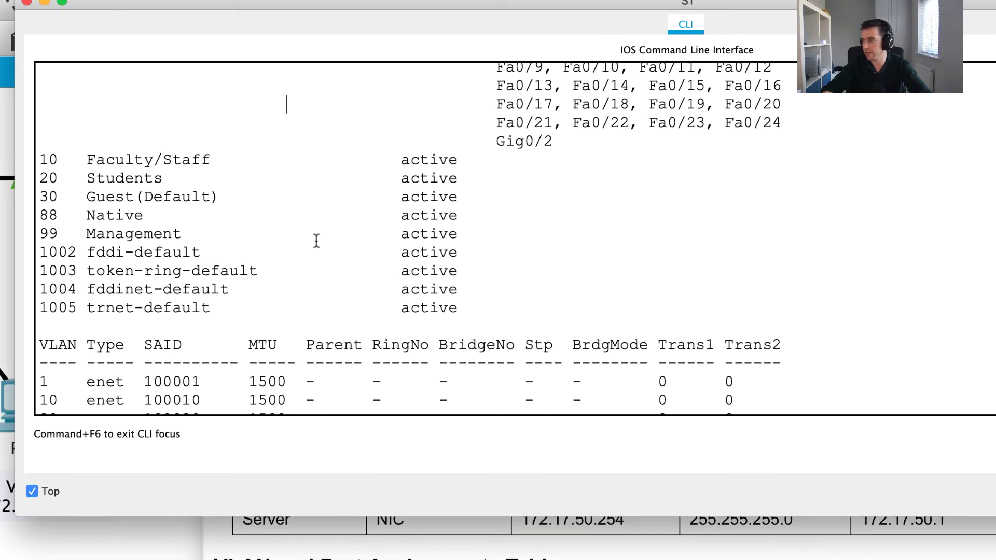
pyautogui.doubleClick(317, 244)
pyautogui.press('Return')
pyautogui.press('Return')
pyautogui.press('Return')
pyautogui.press('Return')
# Enter global configuration mode on S1, assign interface range F0/11-17 to access VLAN 10, and exit the range
pyautogui.write('conf t')
pyautogui.press('Return')
pyautogui.write('int ')
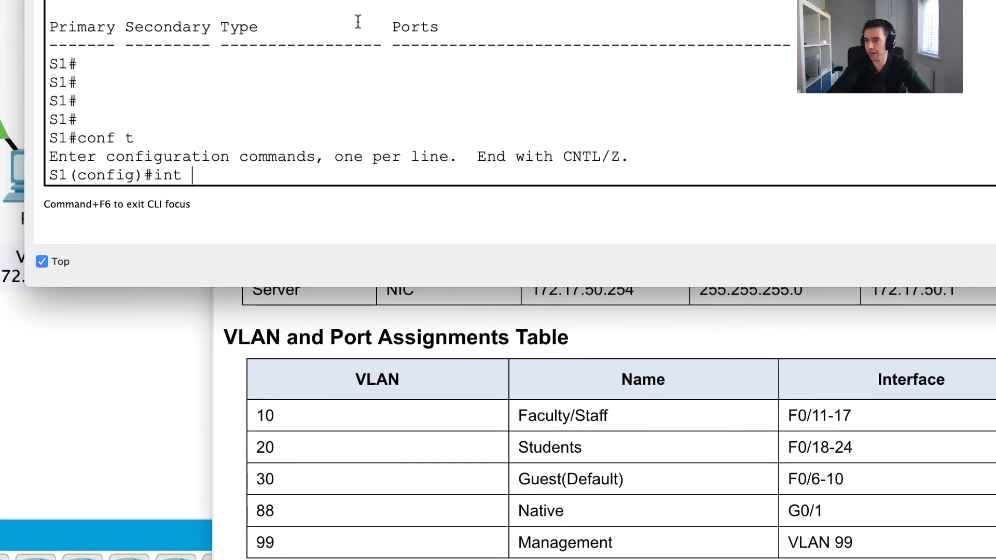
pyautogui.write('range')
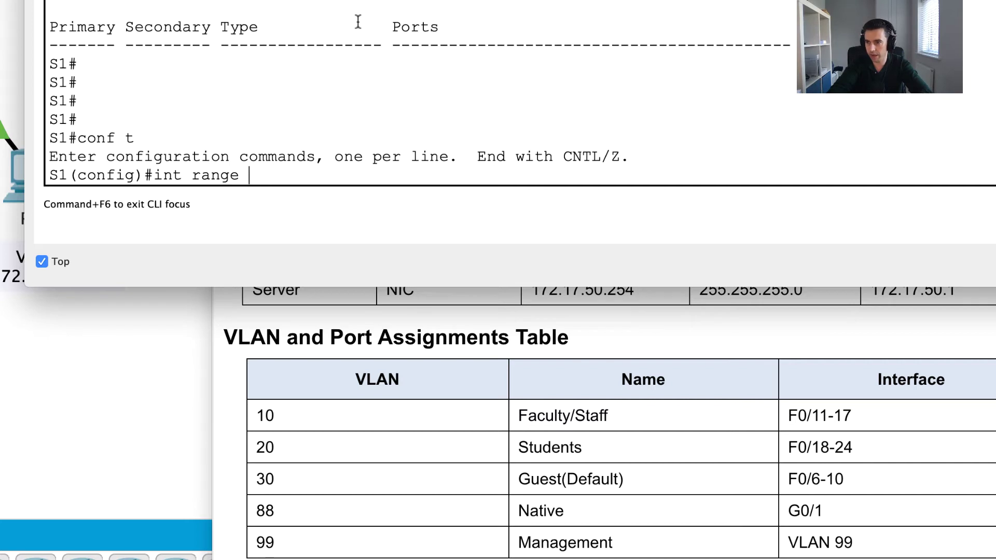
pyautogui.write('f0/')
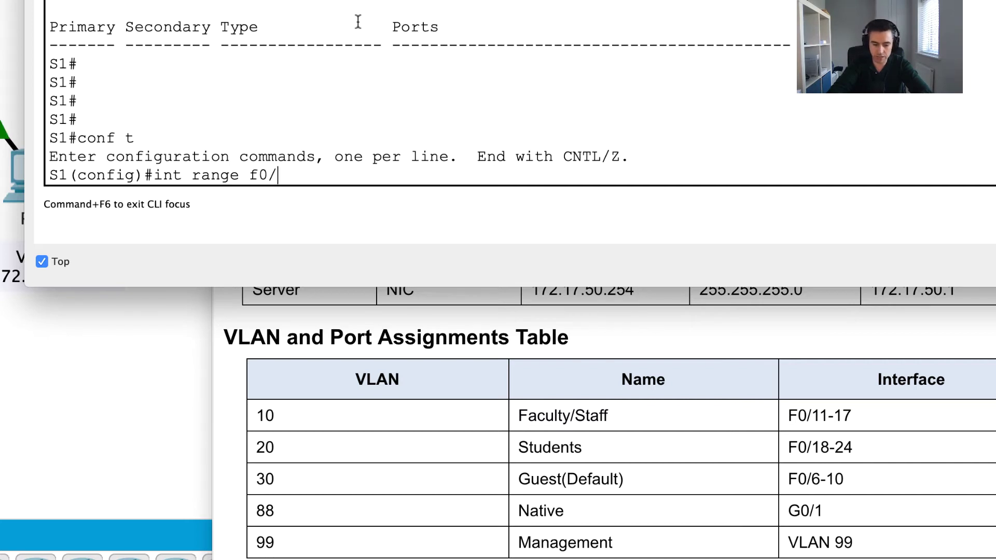
pyautogui.write('11-17')
pyautogui.press('Return')
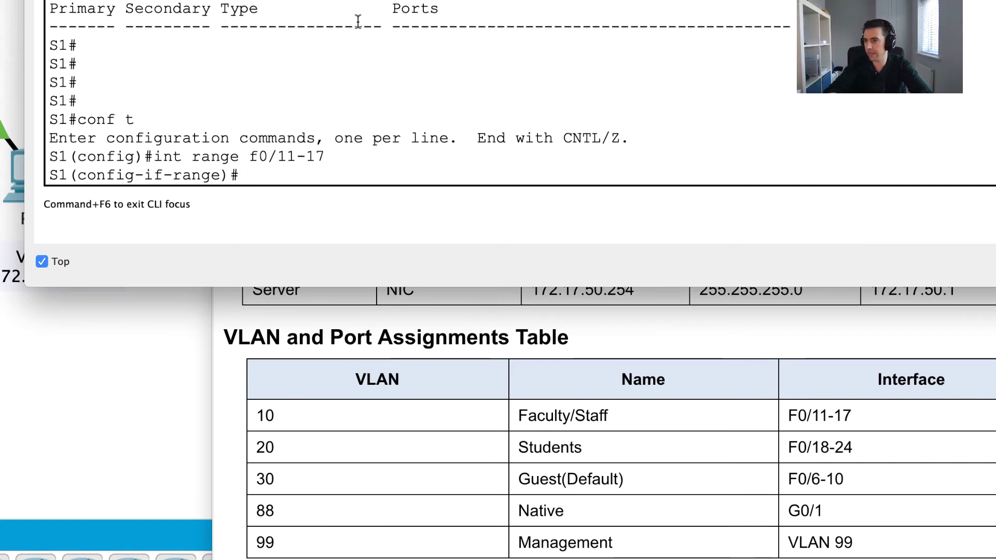
pyautogui.write('swit')
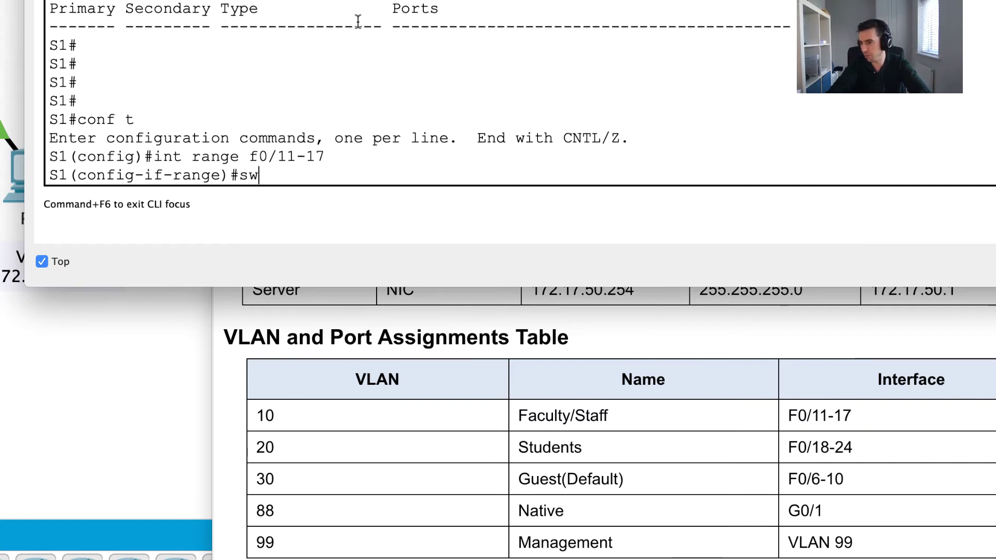
pyautogui.press('Tab')
pyautogui.write('acc')
pyautogui.press('Tab')
pyautogui.write('v')
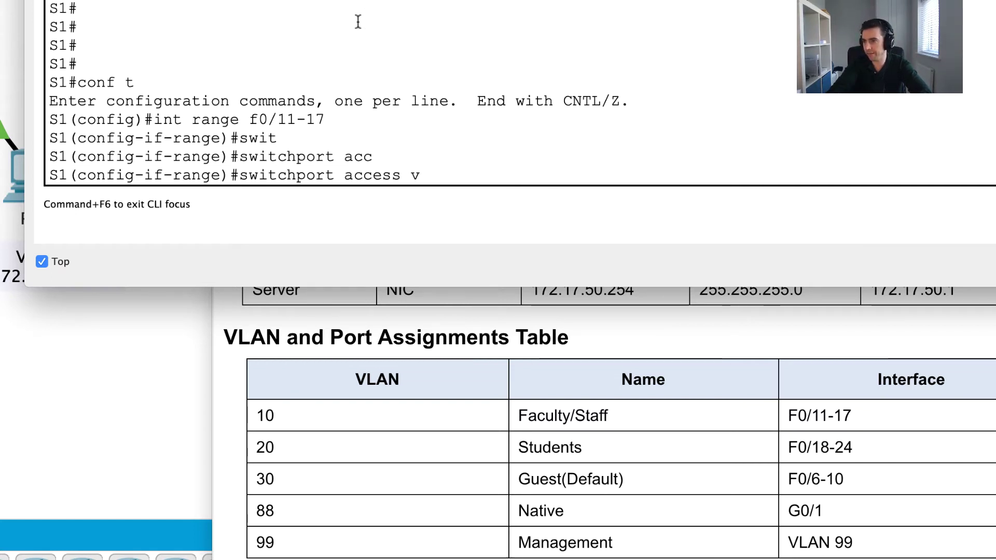
pyautogui.write('lan 10')
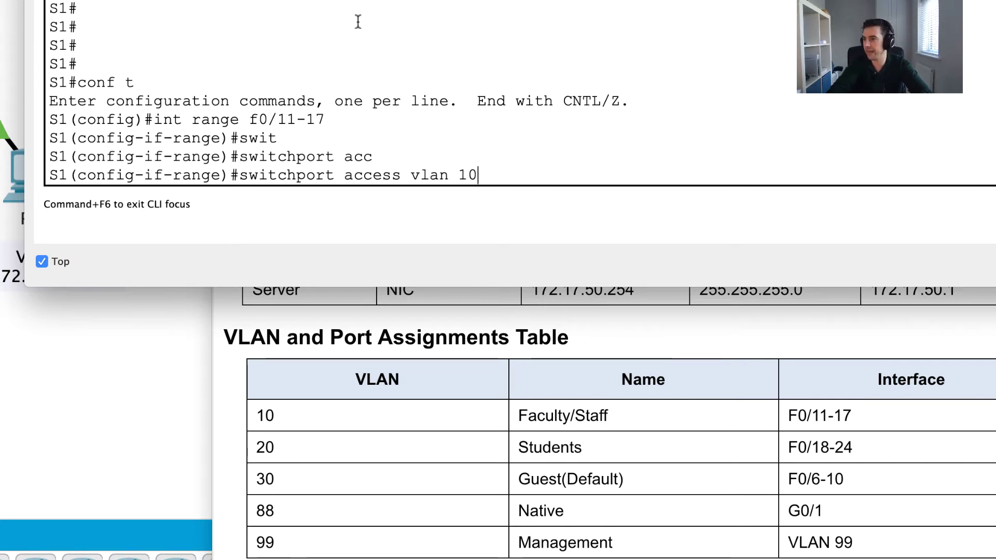
pyautogui.press('Return')
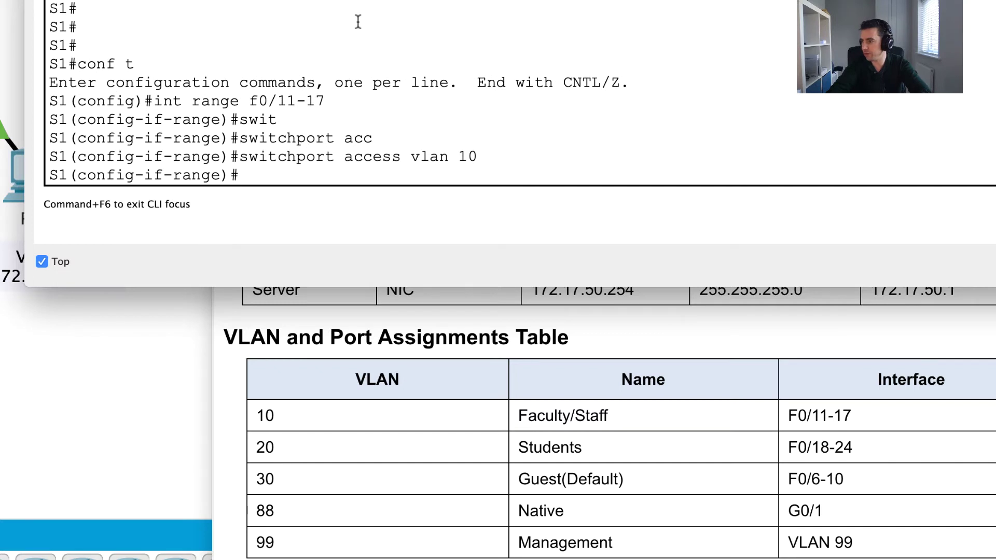
pyautogui.write('exit')
pyautogui.press('Return')
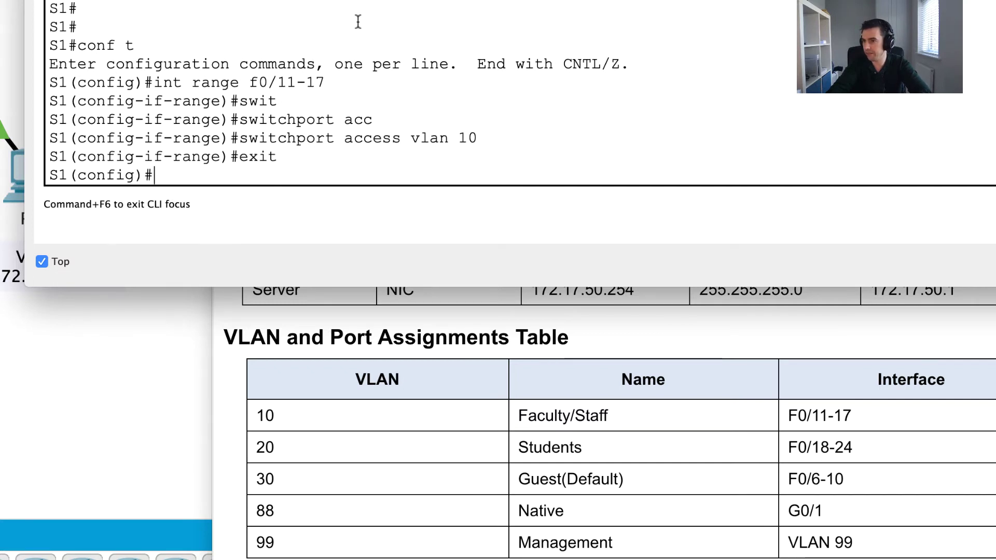
# Assign interface range F0/18-24 on S1 to access VLAN 20 and return to global configuration mode
pyautogui.write('int r')
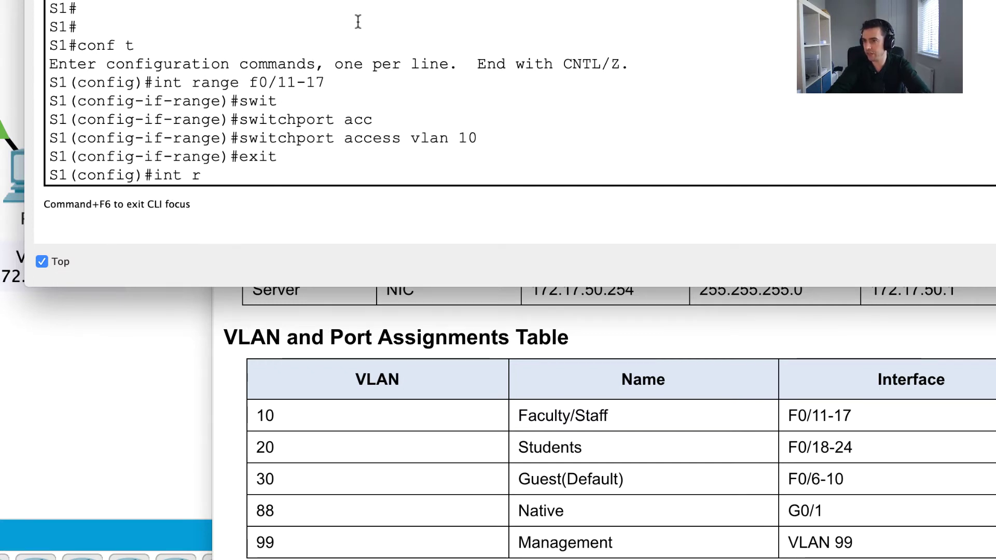
pyautogui.write('ange f')
pyautogui.write('0/18')
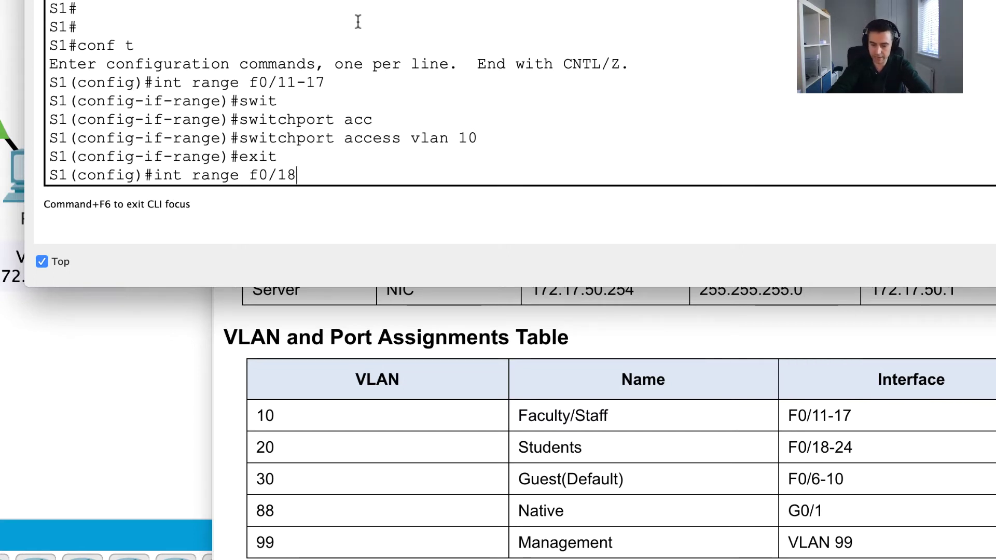
pyautogui.write('-24')
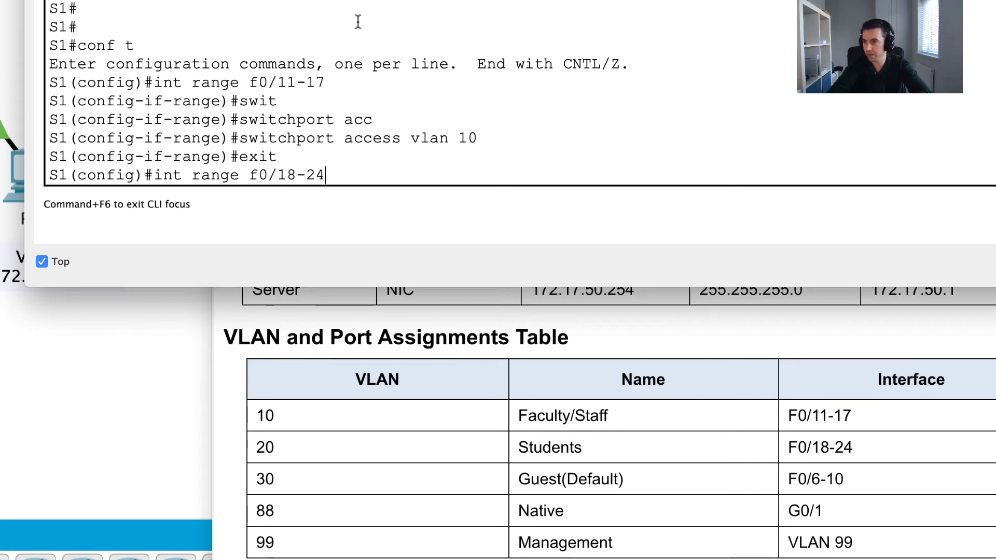
pyautogui.press('Return')
pyautogui.write('swit')
pyautogui.press('Tab')
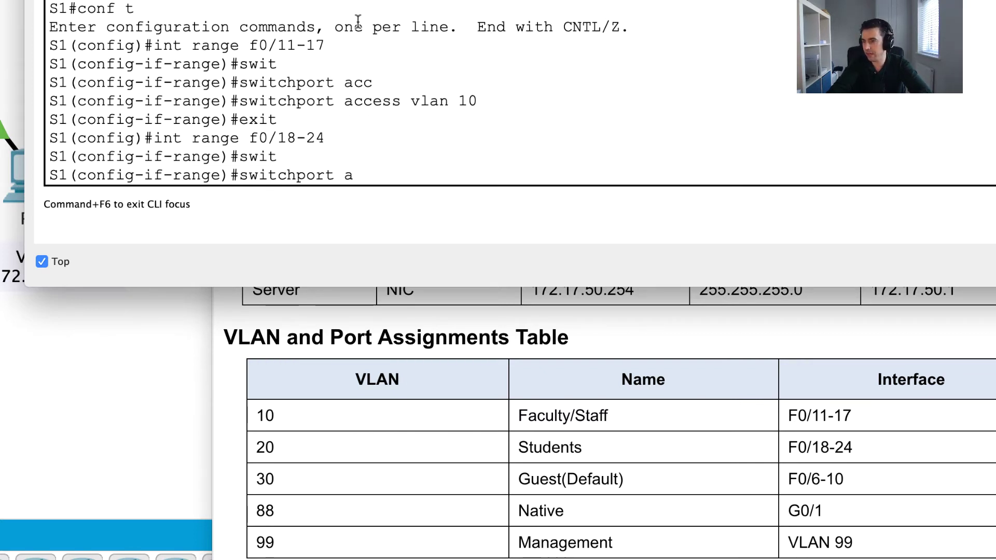
pyautogui.write('acc')
pyautogui.press('Tab')
pyautogui.write('vlan ')
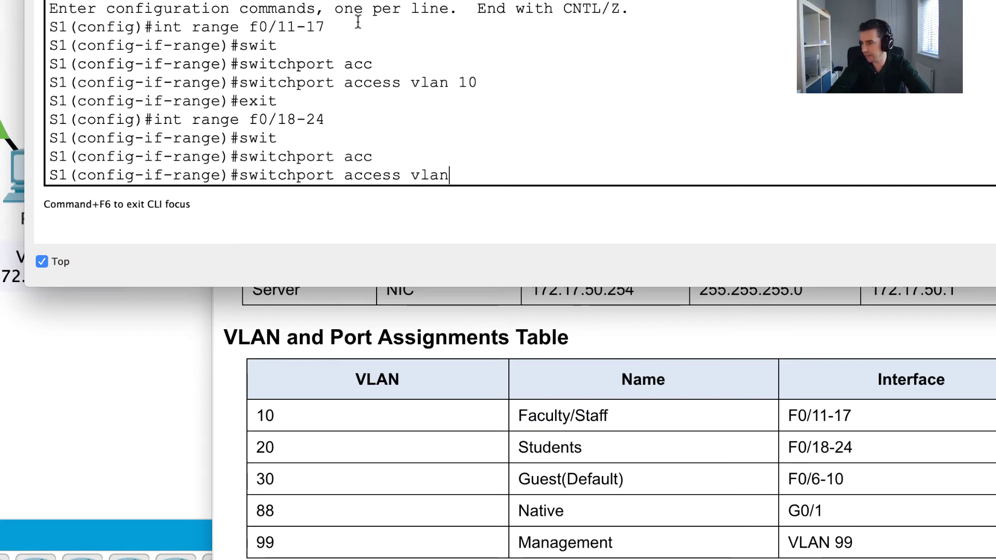
pyautogui.write('20')
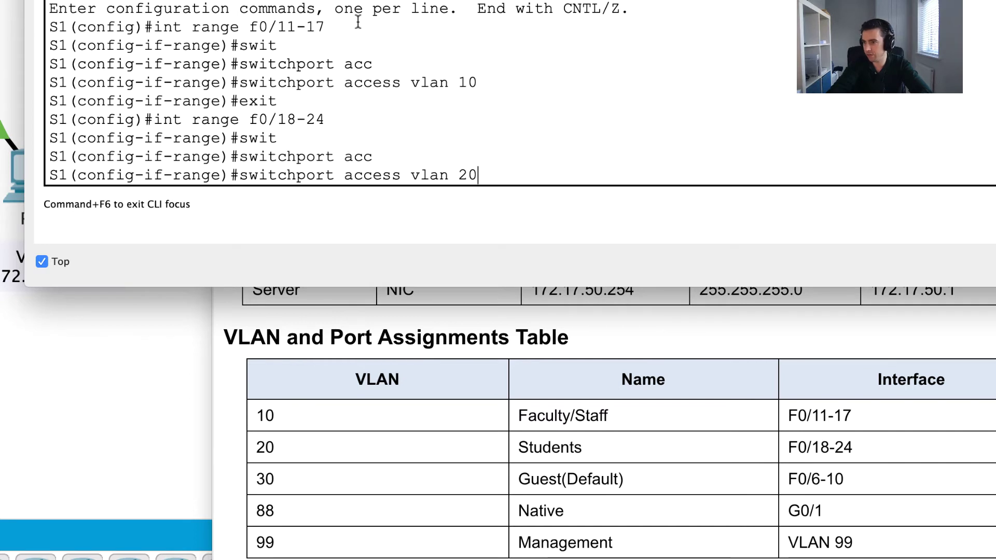
pyautogui.press('Return')
pyautogui.write('exit')
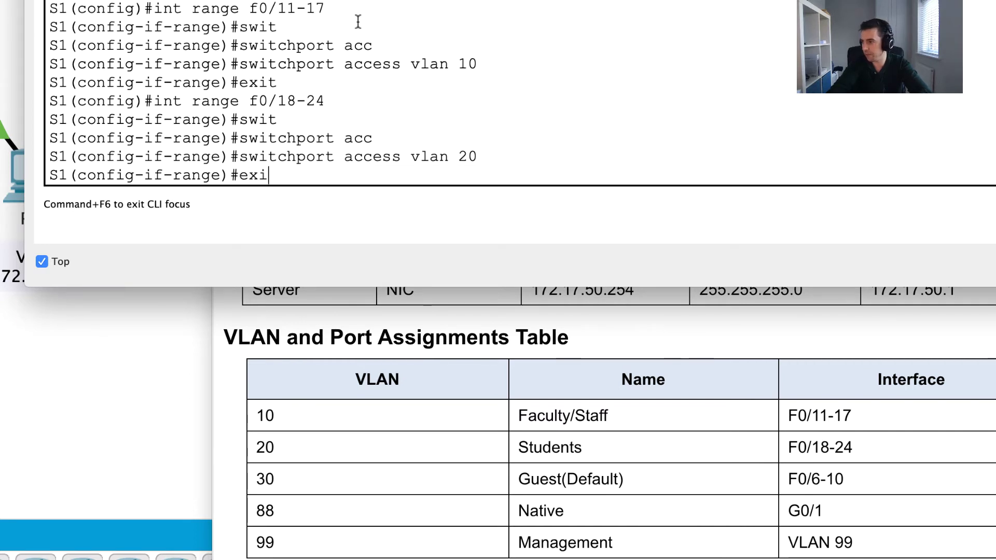
pyautogui.press('Return')
pyautogui.press('Return')
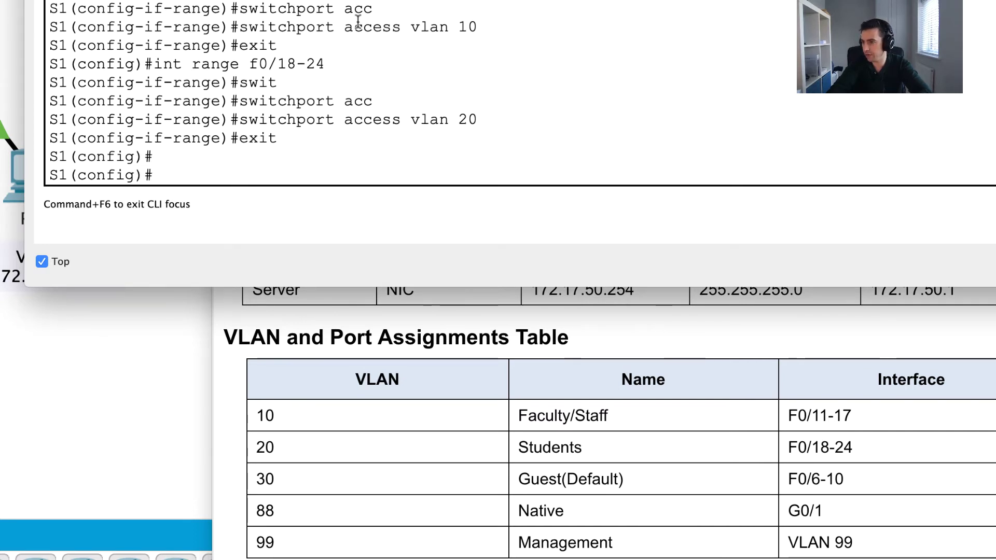
# Assign interface range F0/6-10 on S1 to access VLAN 30 and return to global configuration mode
pyautogui.write('int range f')
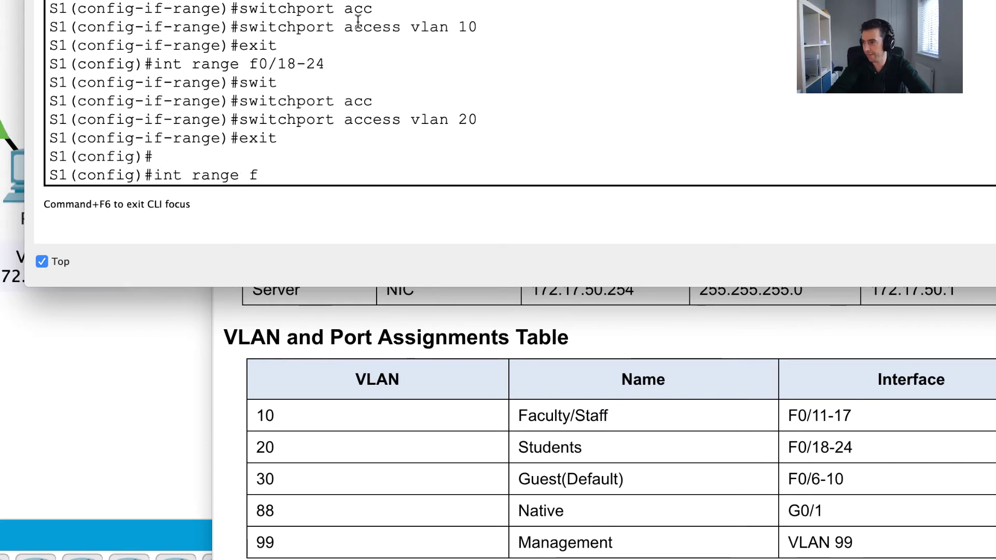
pyautogui.write('0/6-')
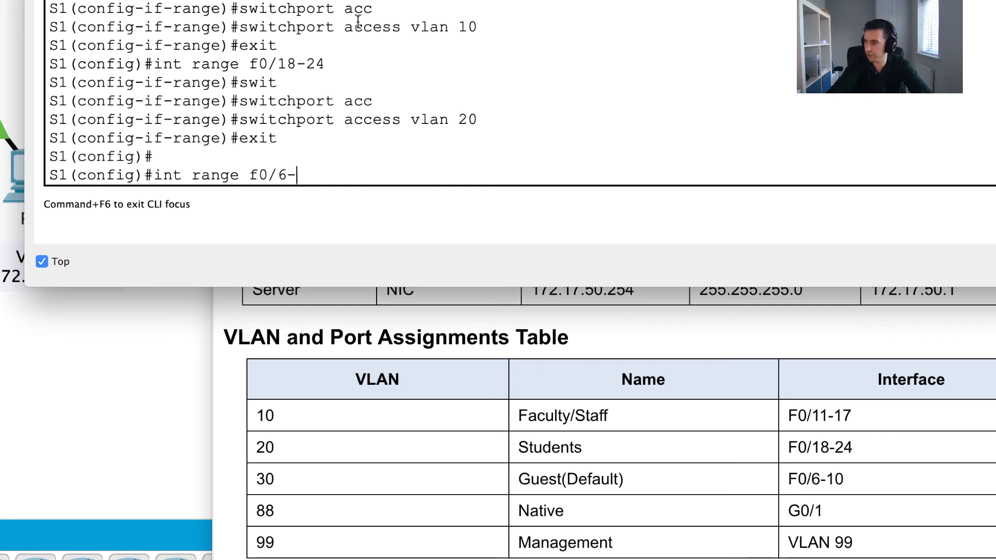
pyautogui.write('10')
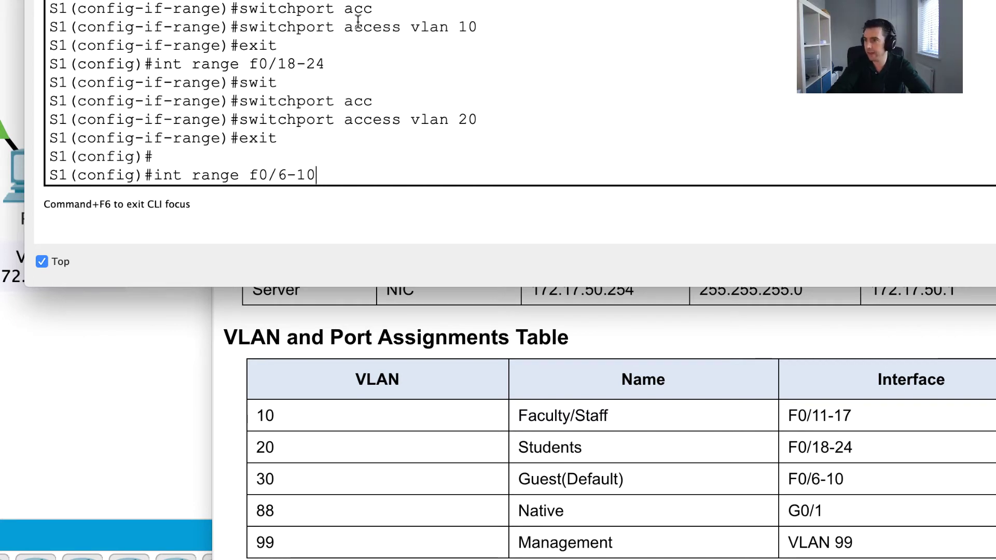
pyautogui.press('Return')
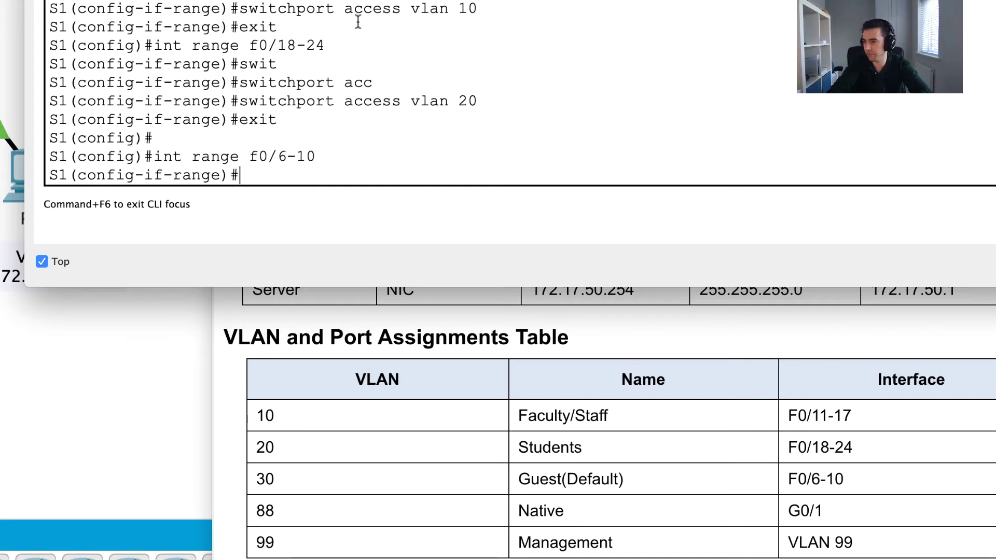
pyautogui.write('swit')
pyautogui.press('Tab')
pyautogui.write('a')
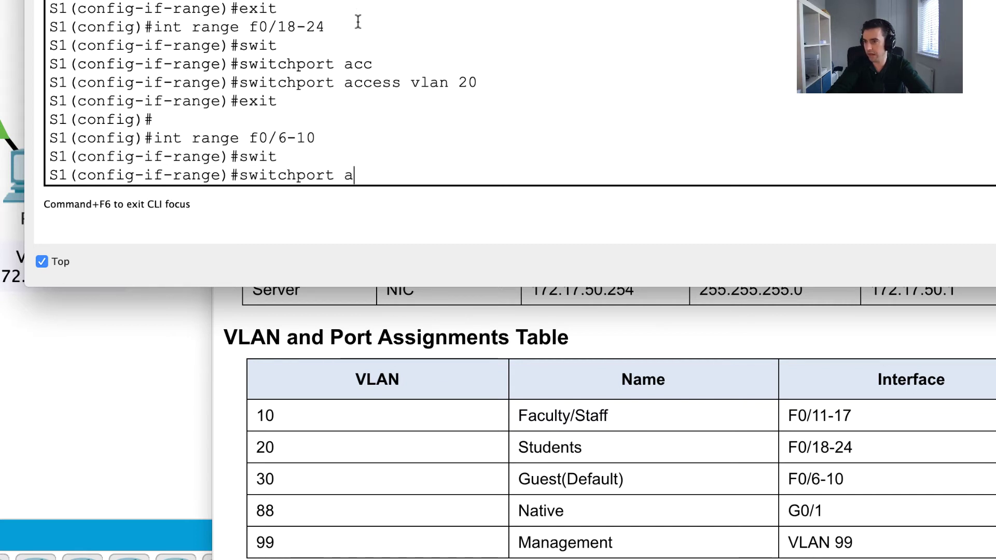
pyautogui.write('c')
pyautogui.press('Tab')
pyautogui.write('vlan ')
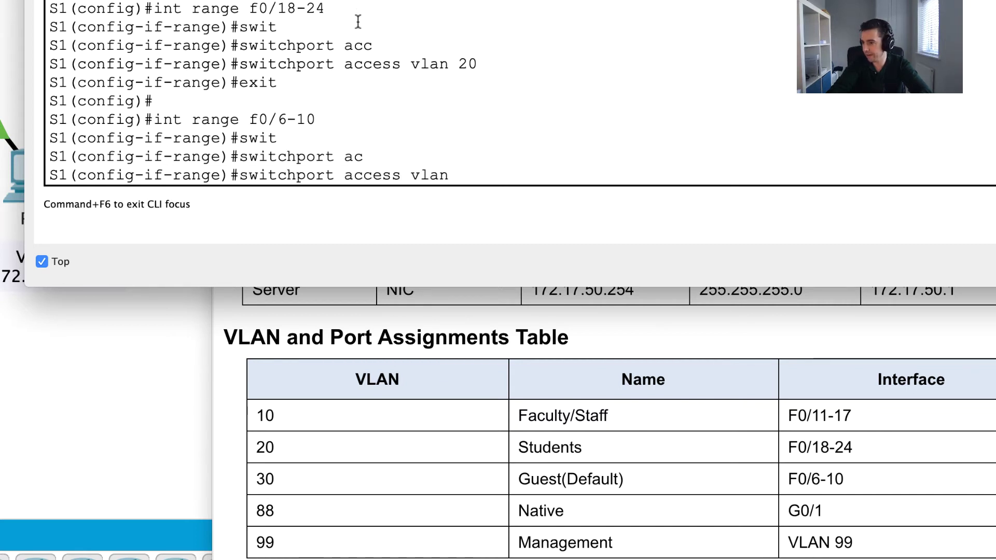
pyautogui.write('30')
pyautogui.press('Return')
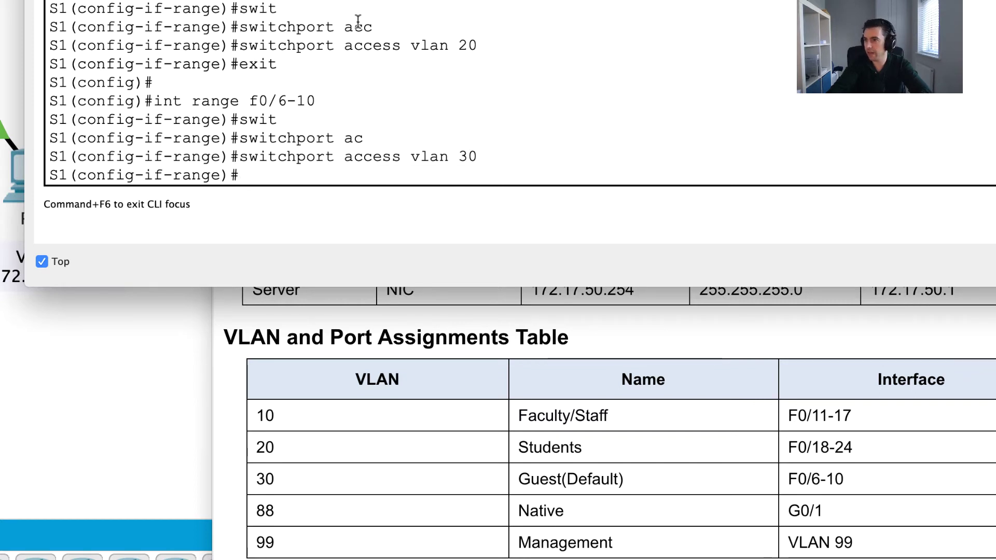
pyautogui.write('exit')
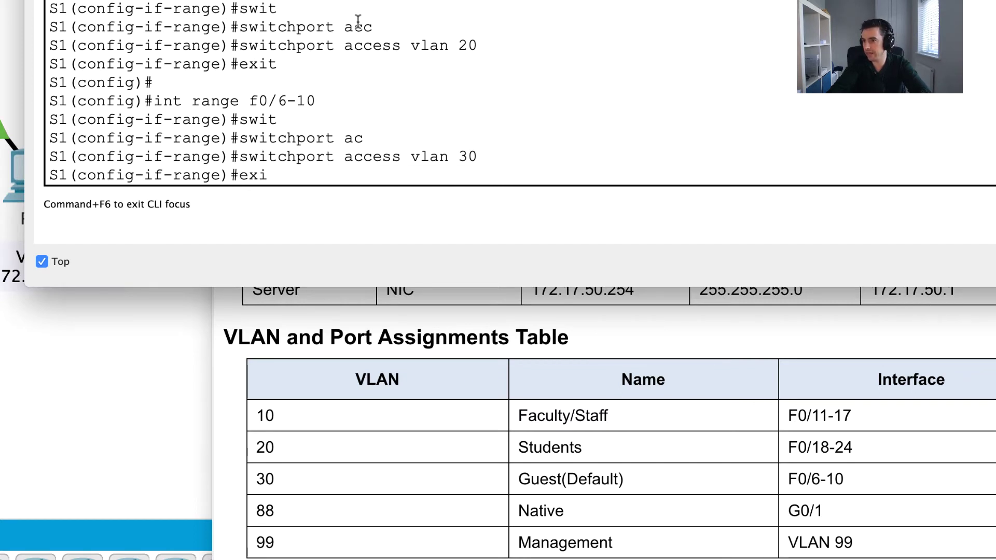
pyautogui.press('Return')
pyautogui.press('Return')
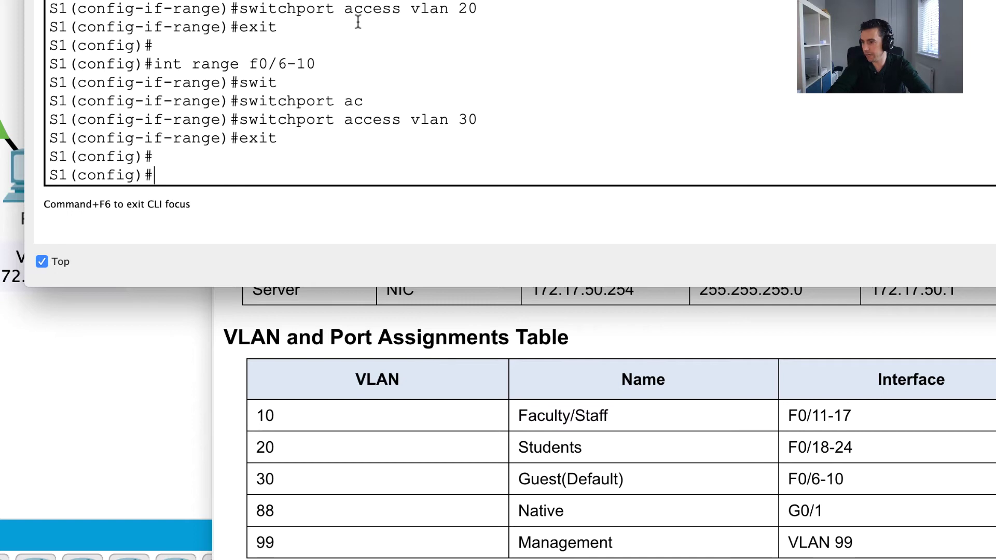
# Assign interface G0/1 on S1 to access VLAN 88 and return to global configuration mode
pyautogui.write('int g0/1')
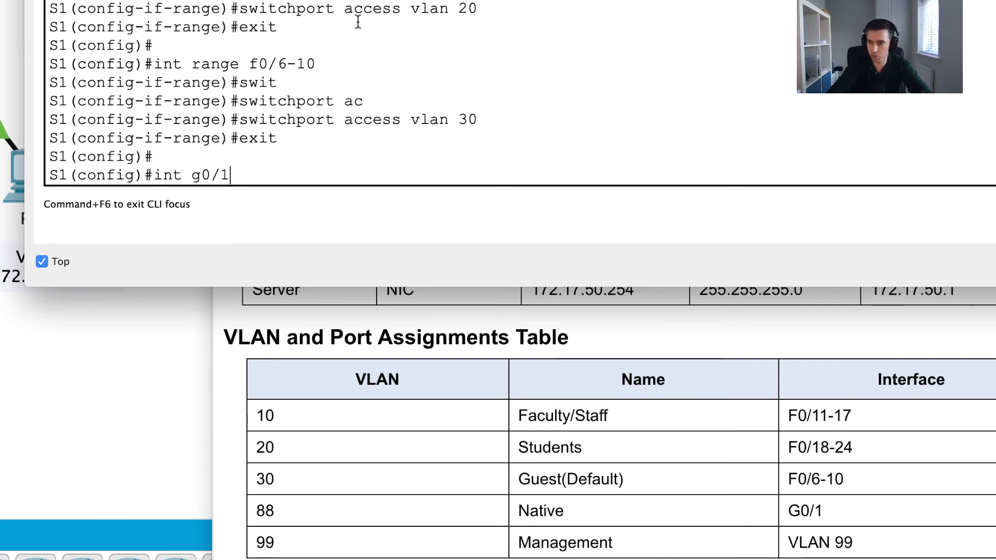
pyautogui.press('Return')
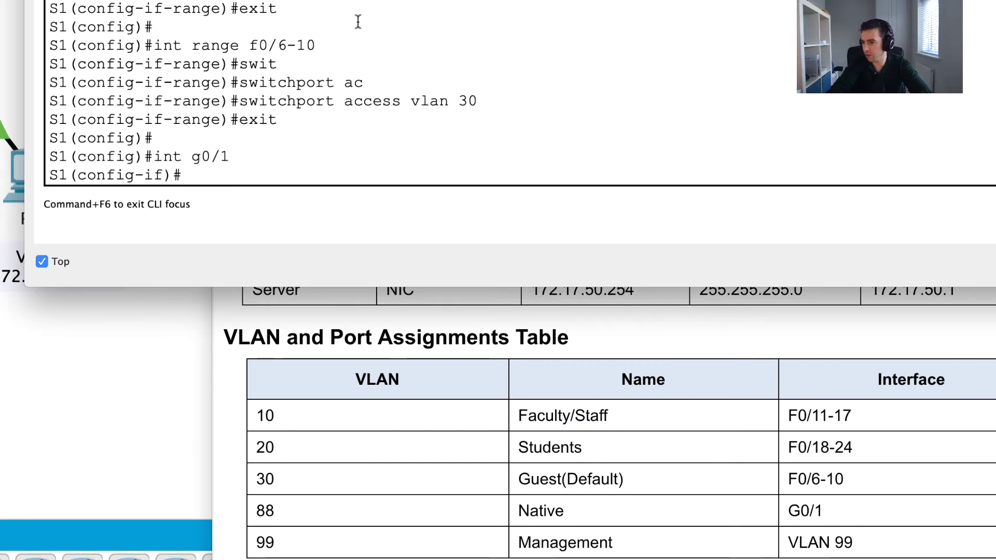
pyautogui.write('swi')
pyautogui.press('Tab')
pyautogui.write('acc')
pyautogui.press('Tab')
pyautogui.write('vlan ')
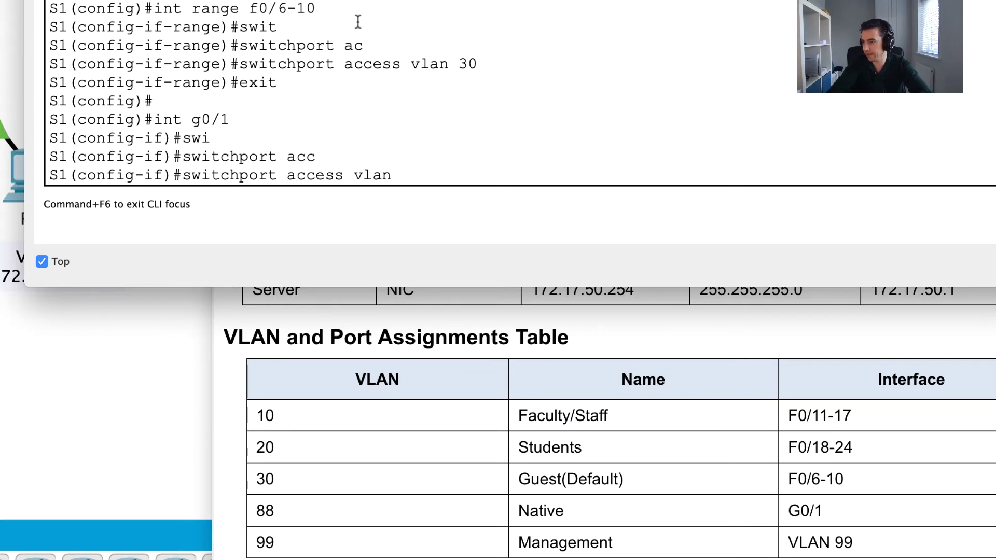
pyautogui.write('88')
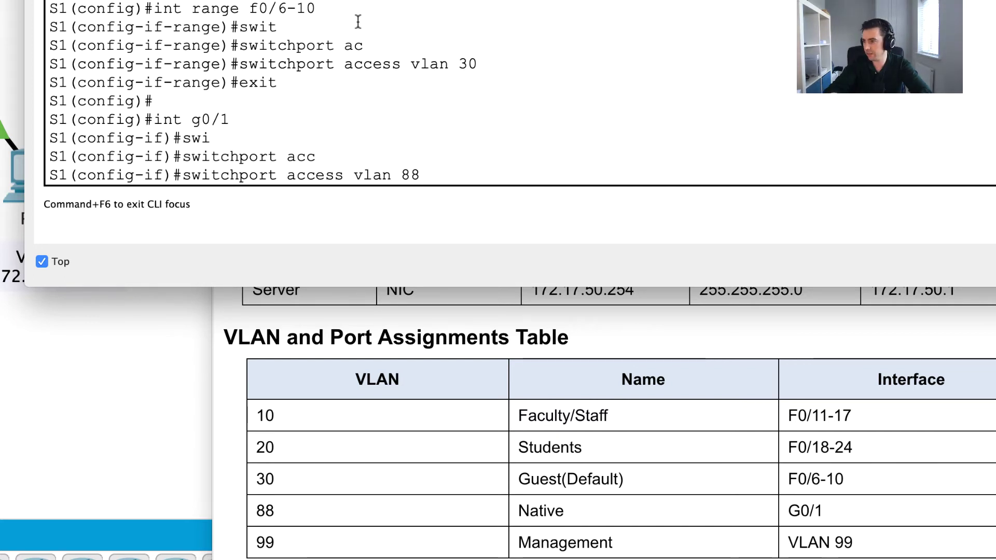
pyautogui.press('Return')
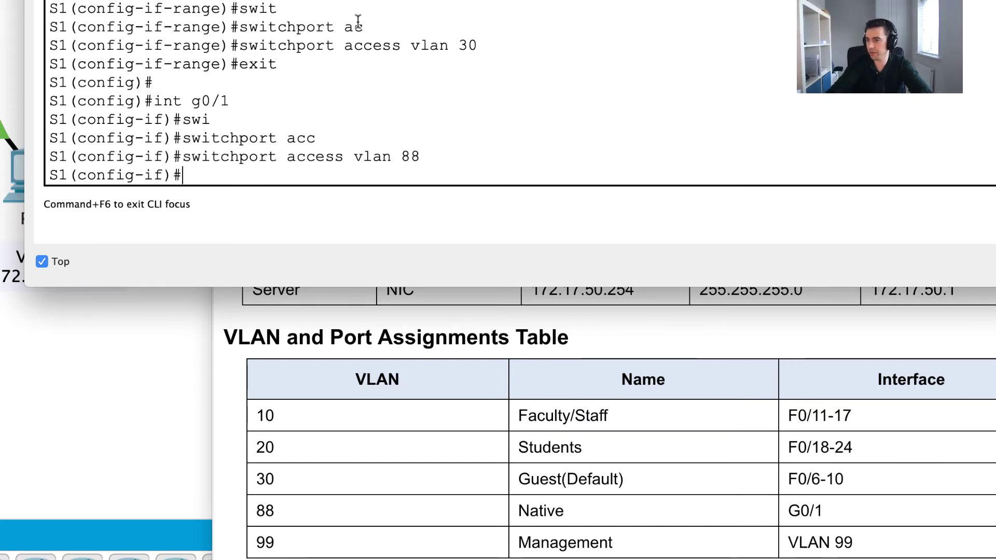
pyautogui.write('exit')
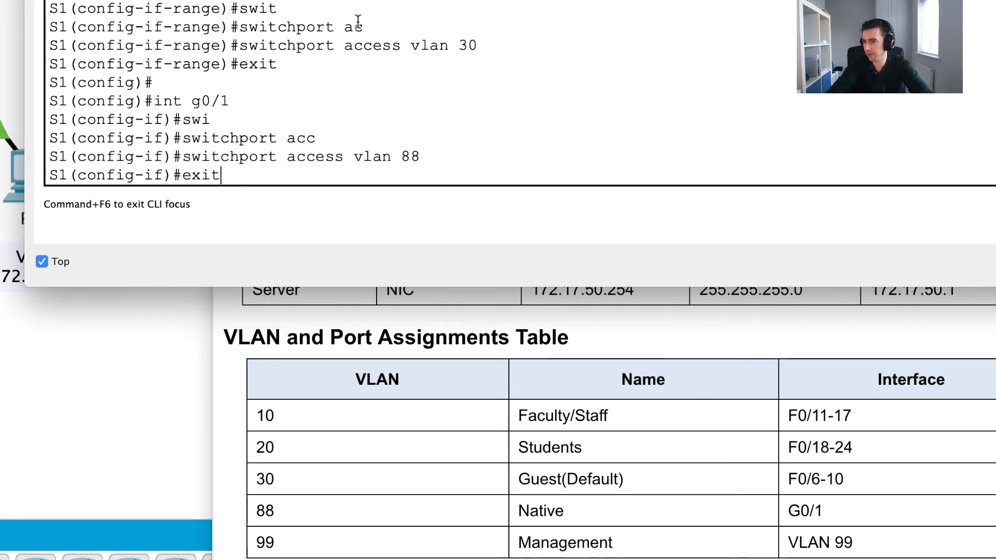
pyautogui.press('Return')
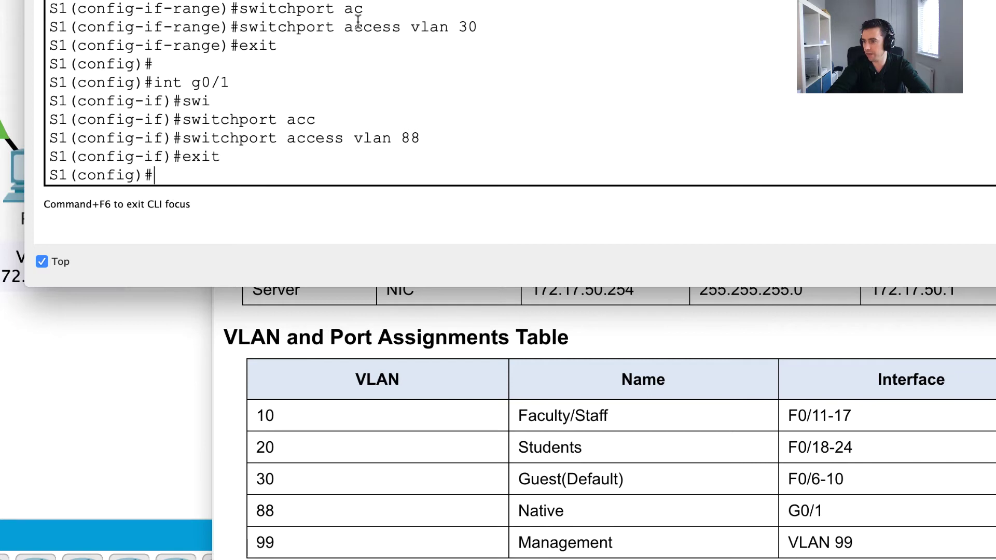
# Return to S1's privileged EXEC prompt and display the VLAN table with show vlan
pyautogui.write('exit')
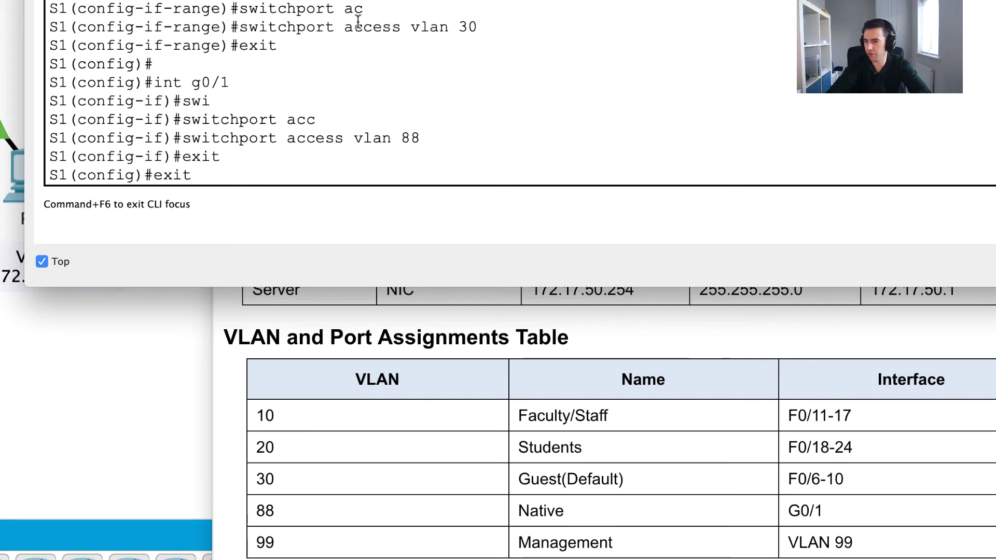
pyautogui.press('Return')
pyautogui.press('Return')
pyautogui.press('Return')
pyautogui.press('Return')
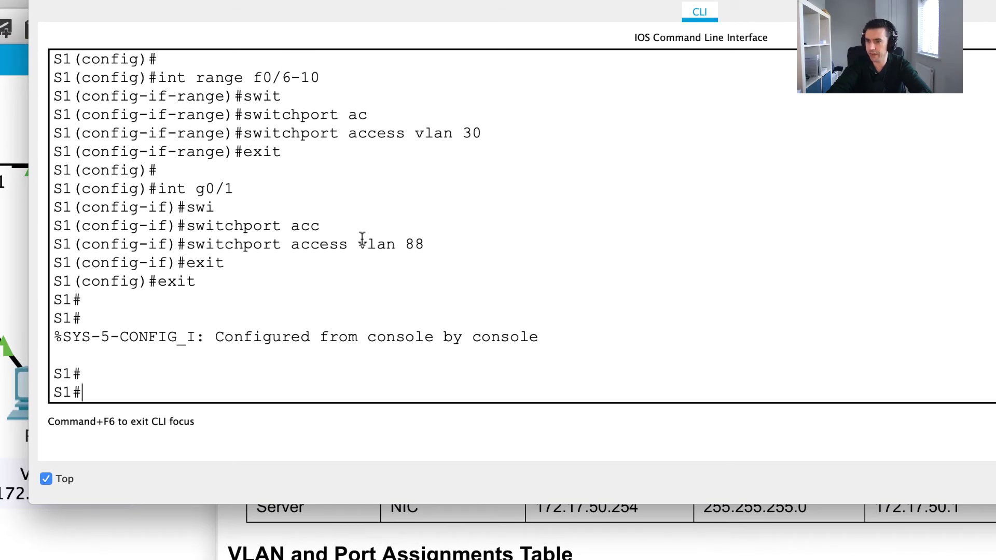
pyautogui.write('show vlan')
pyautogui.press('Return')
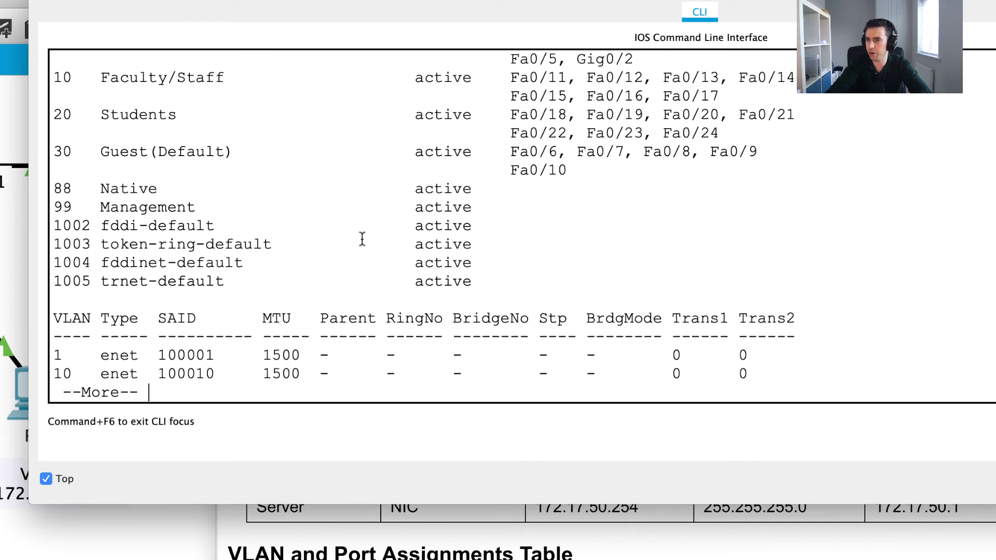
# Examine the port assignments in S1's VLAN table, checking which ports are listed for each VLAN, especially Native VLAN 88
pyautogui.tripleClick(525, 189)
pyautogui.click(525, 188)
pyautogui.tripleClick(525, 188)
pyautogui.click(525, 188)
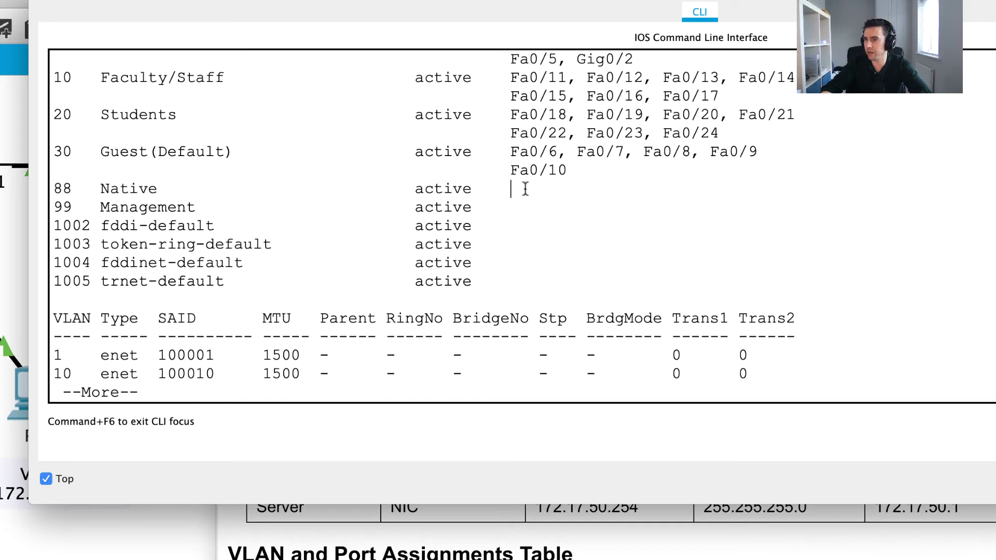
pyautogui.scroll(3, 525, 188)
pyautogui.scroll(-1, 525, 188)
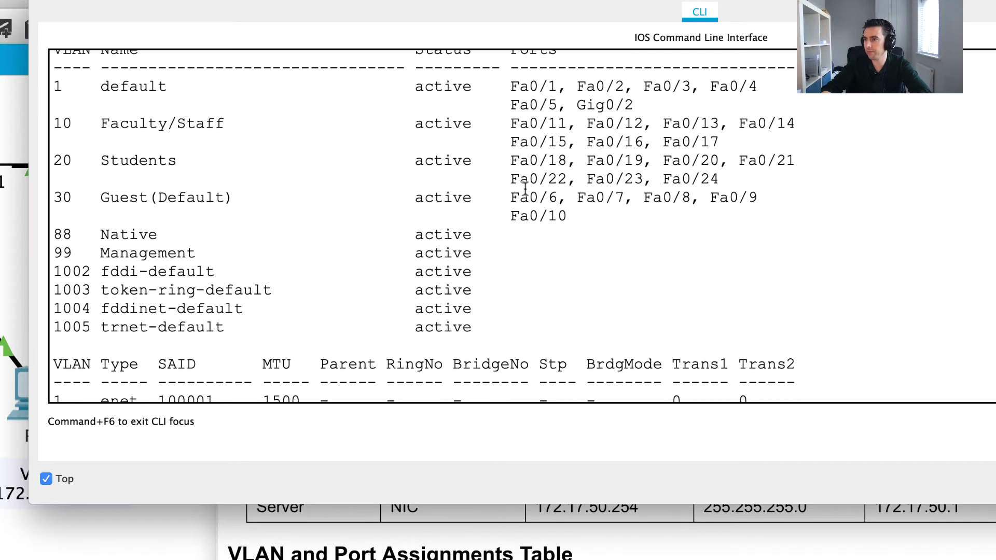
pyautogui.scroll(2, 598, 550)
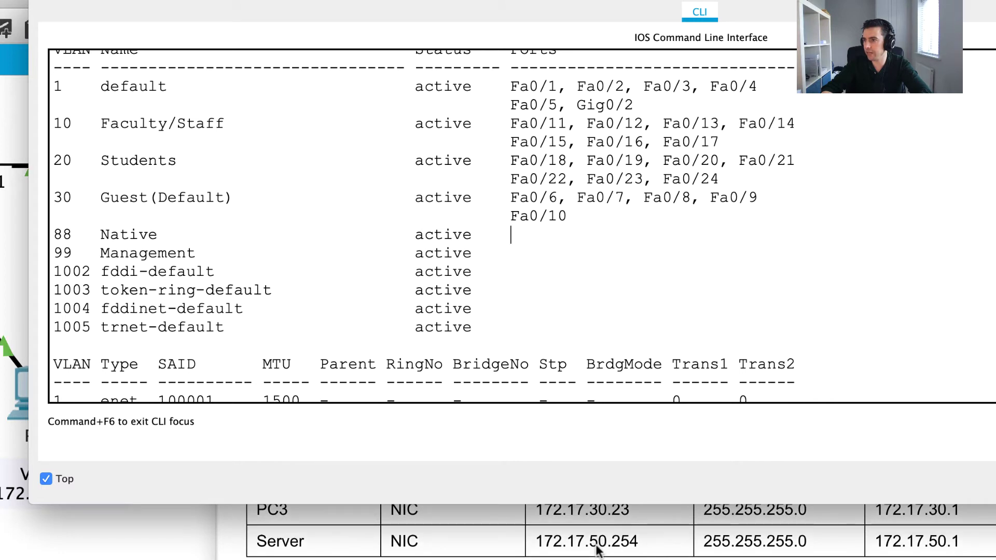
pyautogui.scroll(2, 530, 239)
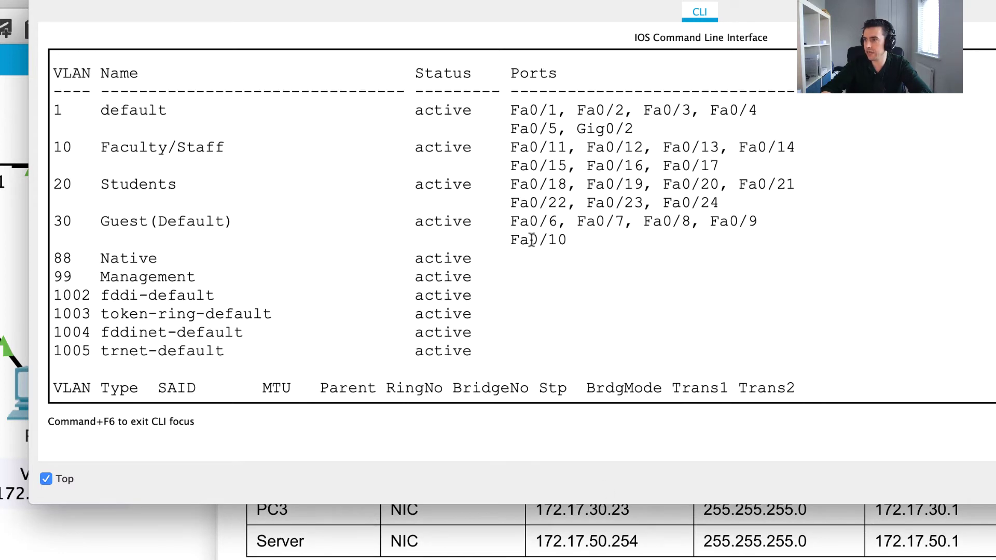
pyautogui.scroll(2, 532, 239)
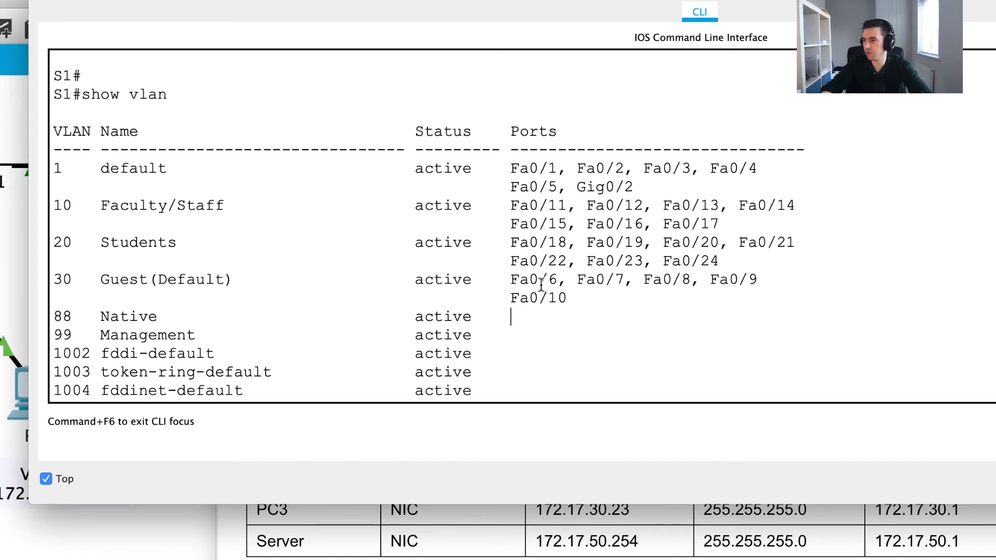
pyautogui.scroll(-1, 541, 284)
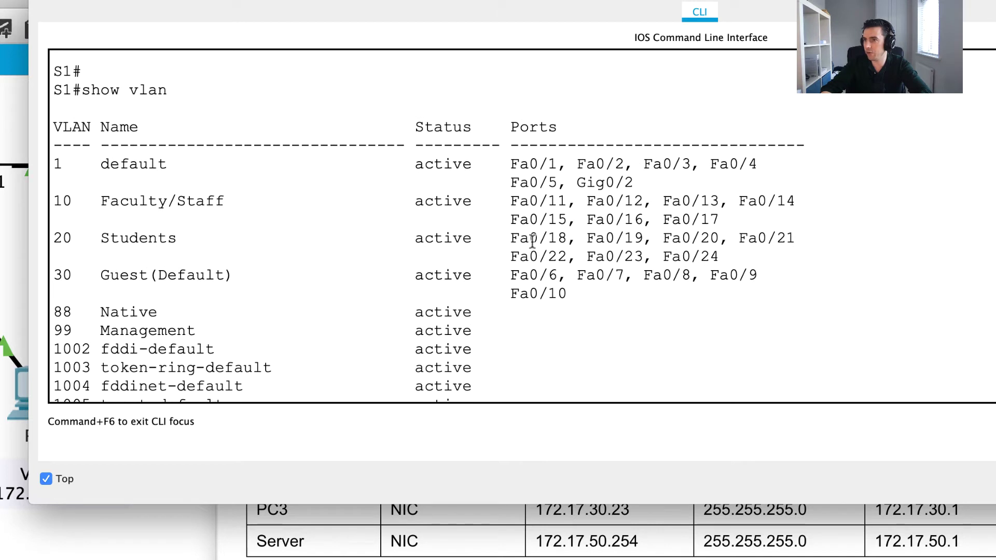
pyautogui.scroll(-1, 319, 218)
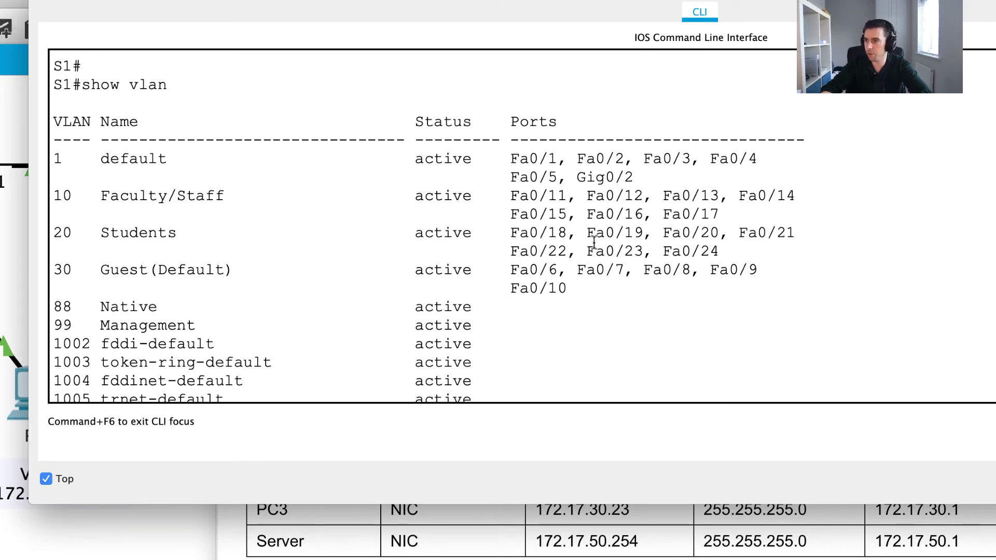
pyautogui.scroll(-1, 529, 302)
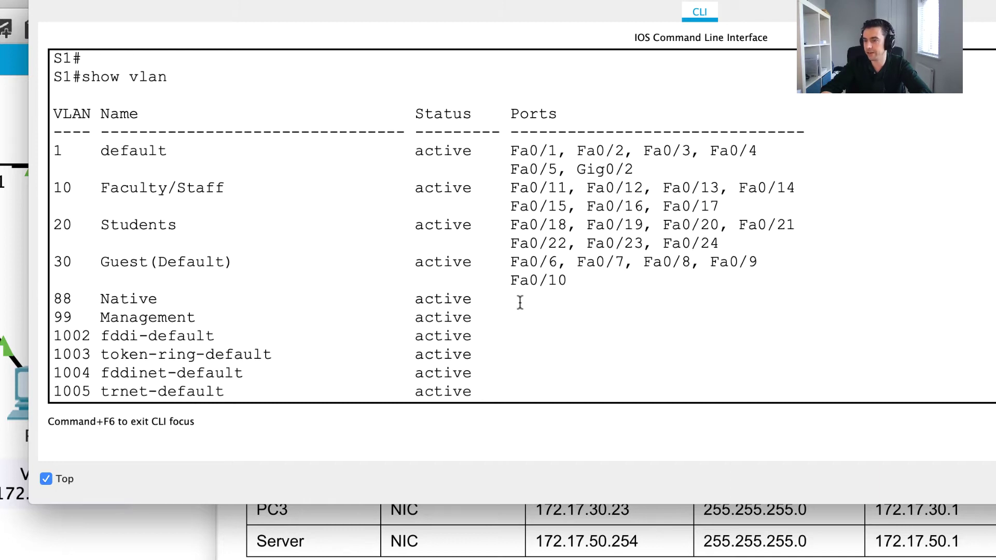
pyautogui.scroll(-1, 519, 303)
pyautogui.scroll(-2, 519, 302)
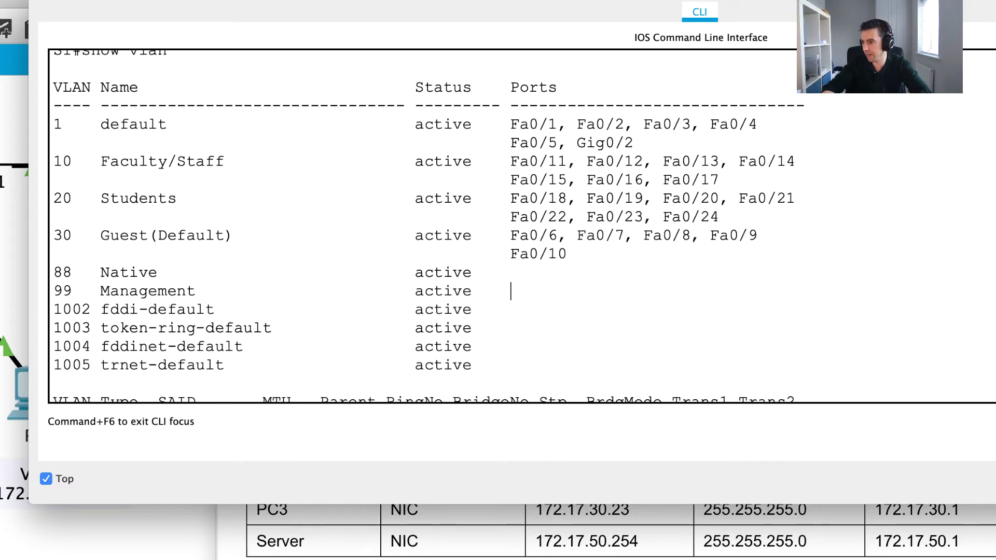
pyautogui.scroll(-1, 621, 534)
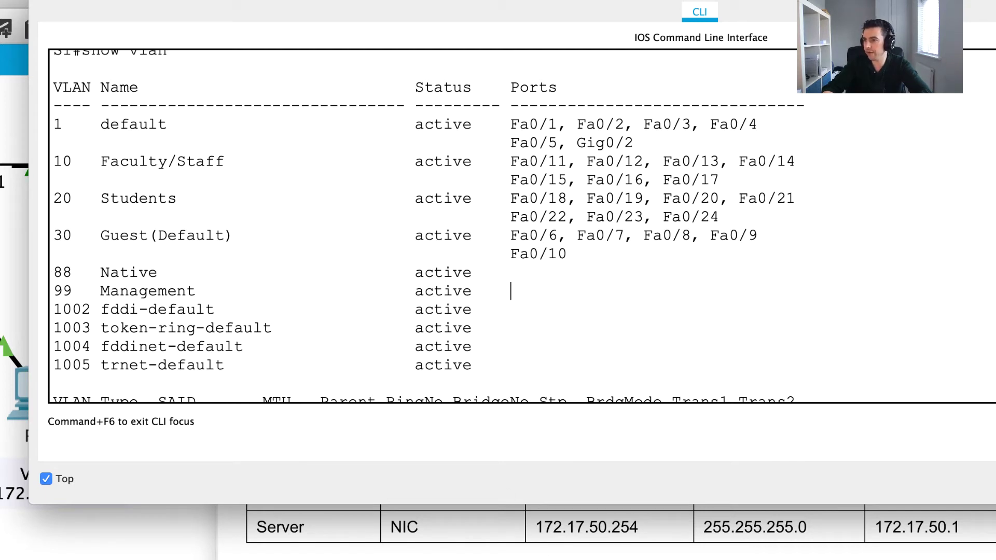
# Review the VLAN and Port Assignments Table and the instructions on S1's VLANs and G0/1 trunk in the activity window
pyautogui.click(623, 558)
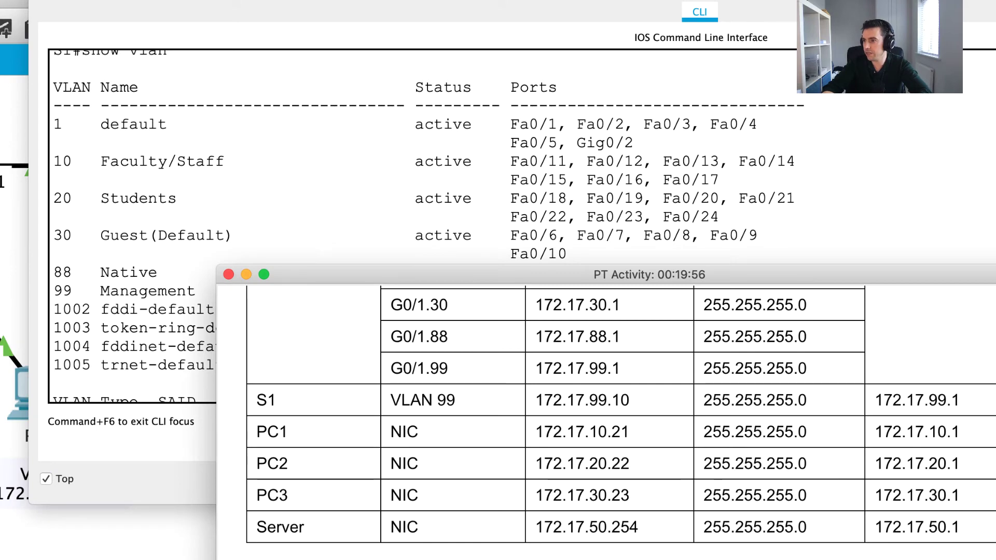
pyautogui.scroll(-3, 622, 519)
pyautogui.scroll(-5, 648, 493)
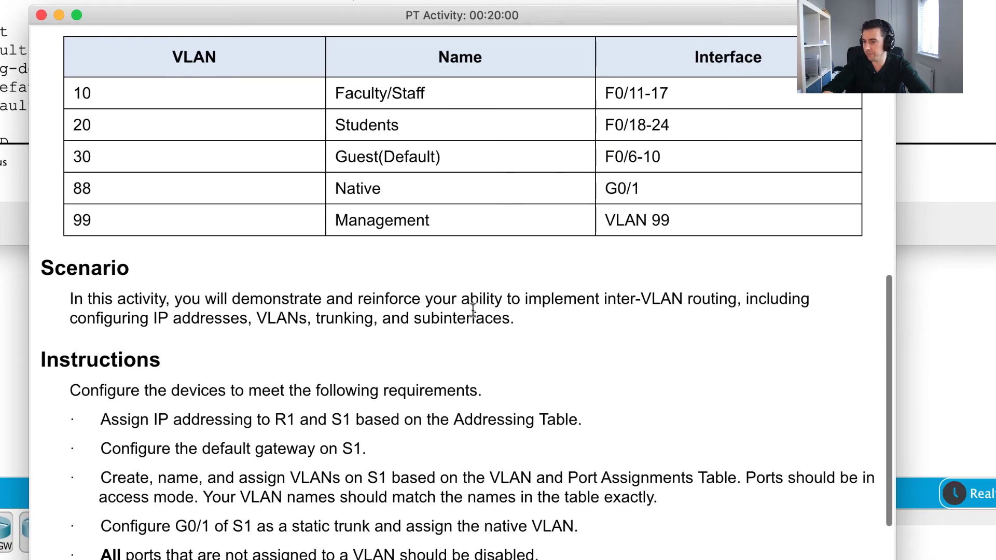
pyautogui.scroll(-2, 456, 316)
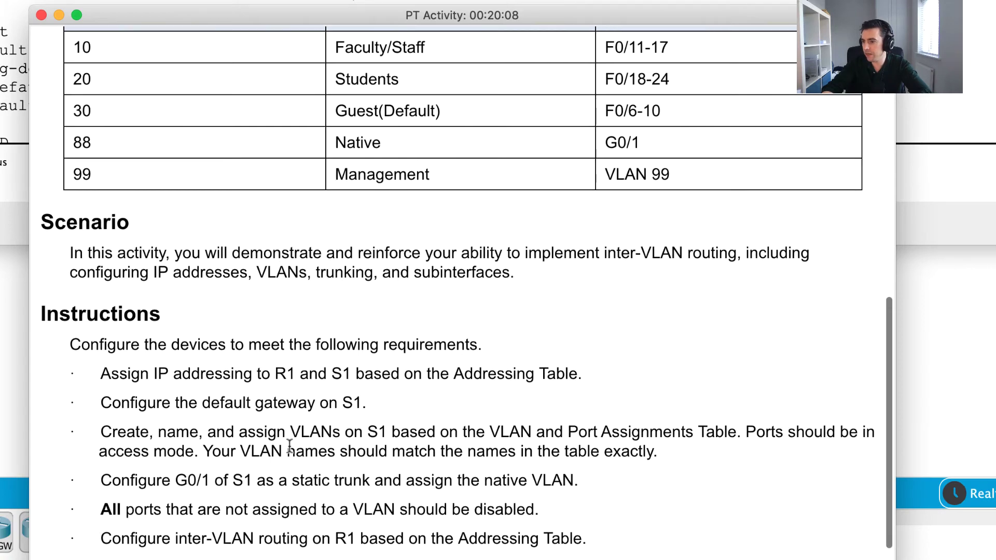
pyautogui.scroll(-1, 283, 447)
pyautogui.tripleClick(133, 460)
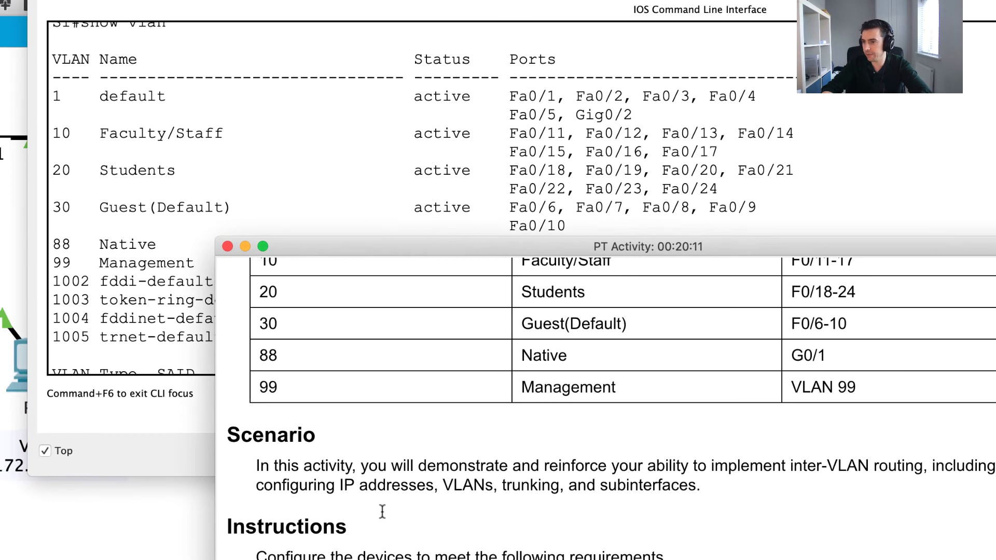
# Leave the VLAN output on S1 and display the trunk interfaces with show int trunk, checking G0/1's native VLAN
pyautogui.click(112, 284)
pyautogui.scroll(-2, 184, 296)
pyautogui.press('Return')
pyautogui.press('Return')
pyautogui.press('Return')
pyautogui.write('show int trunk')
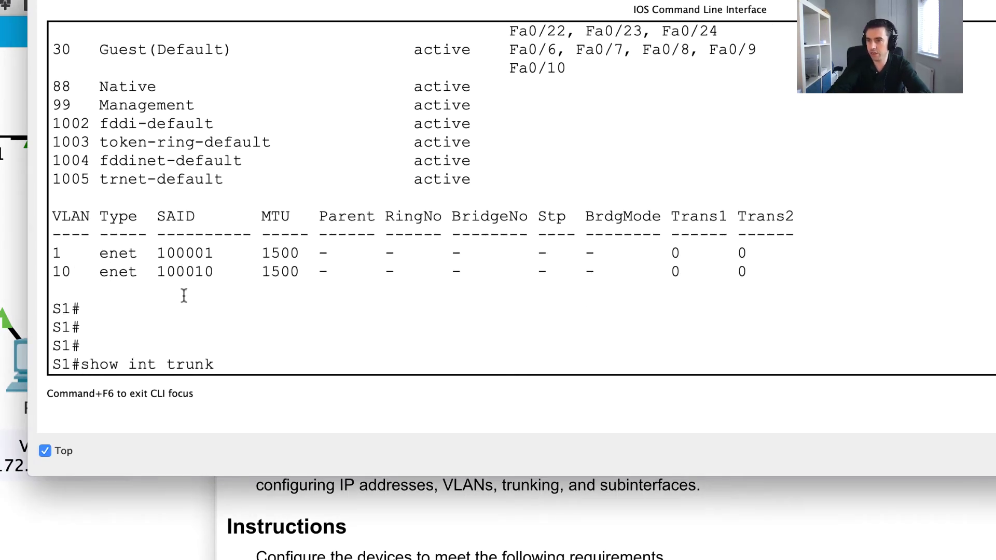
pyautogui.press('Return')
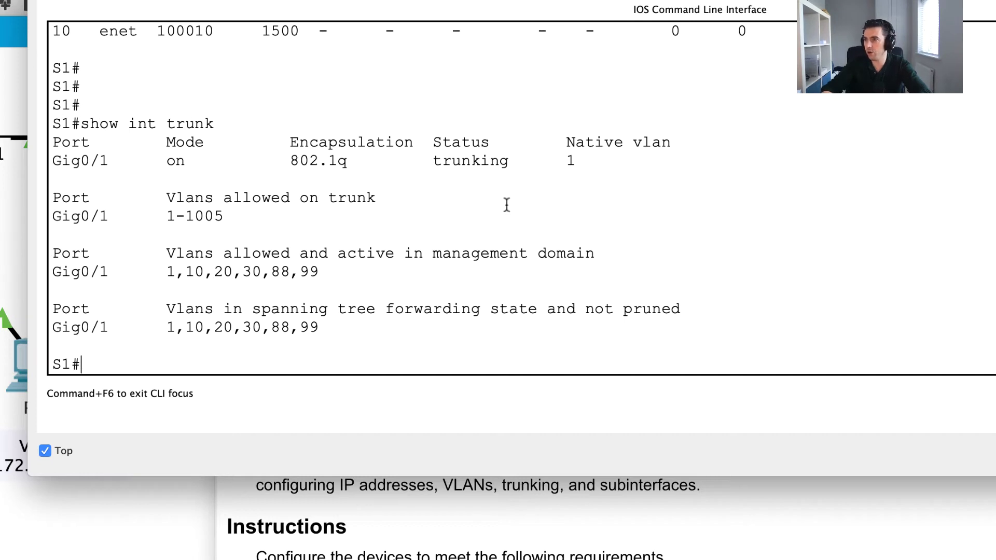
pyautogui.moveTo(565, 160); pyautogui.dragTo(583, 164)
# Configure interface G0/1 on S1 with switchport trunk native vlan 88, checking the assignments table, and return to global configuration mode
pyautogui.write('con ft')
pyautogui.press('BackSpace')
pyautogui.press('BackSpace')
pyautogui.press('BackSpace')
pyautogui.write('f t')
pyautogui.press('Return')
pyautogui.write('int g0/1')
pyautogui.press('Return')
pyautogui.write('swit')
pyautogui.press('Tab')
pyautogui.write('trun')
pyautogui.press('Tab')
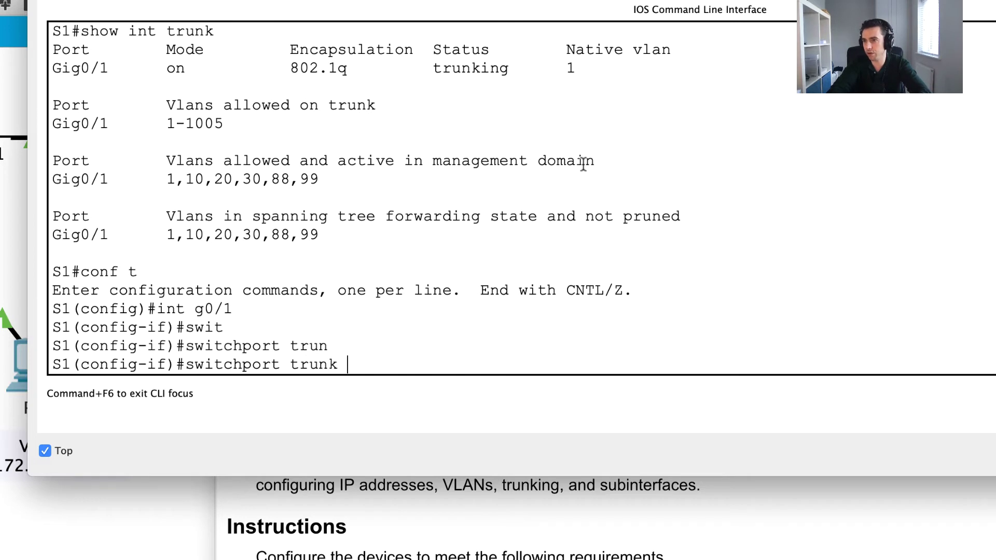
pyautogui.write('na')
pyautogui.press('Tab')
pyautogui.write('vla')
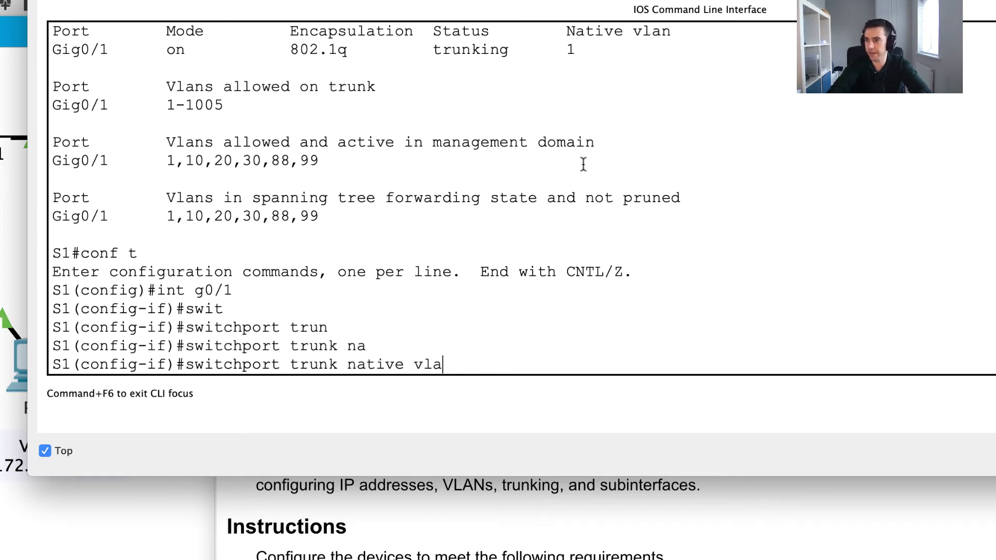
pyautogui.press('Tab')
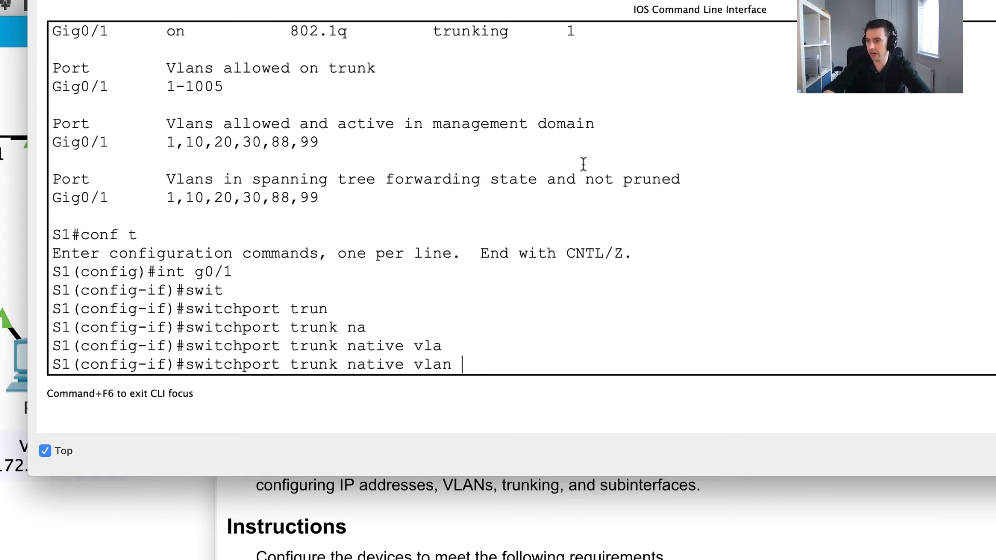
pyautogui.scroll(1, 634, 540)
pyautogui.scroll(-5, 633, 540)
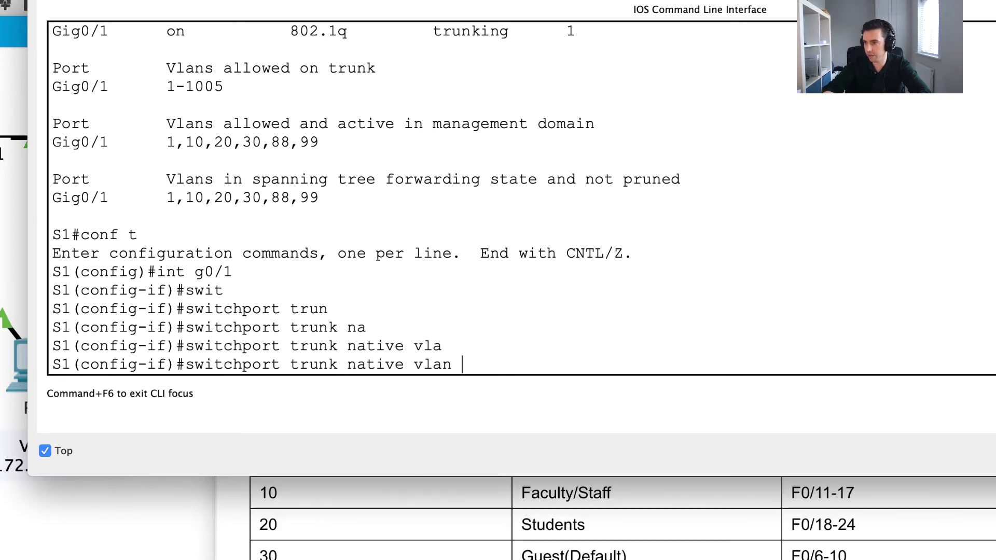
pyautogui.scroll(2, 634, 519)
pyautogui.write('88')
pyautogui.press('Return')
pyautogui.write('exit')
pyautogui.press('Return')
pyautogui.press('Return')
pyautogui.press('Return')
# Exit configuration mode on S1 and run show int trunk to verify the native VLAN on G0/1
pyautogui.write('e')
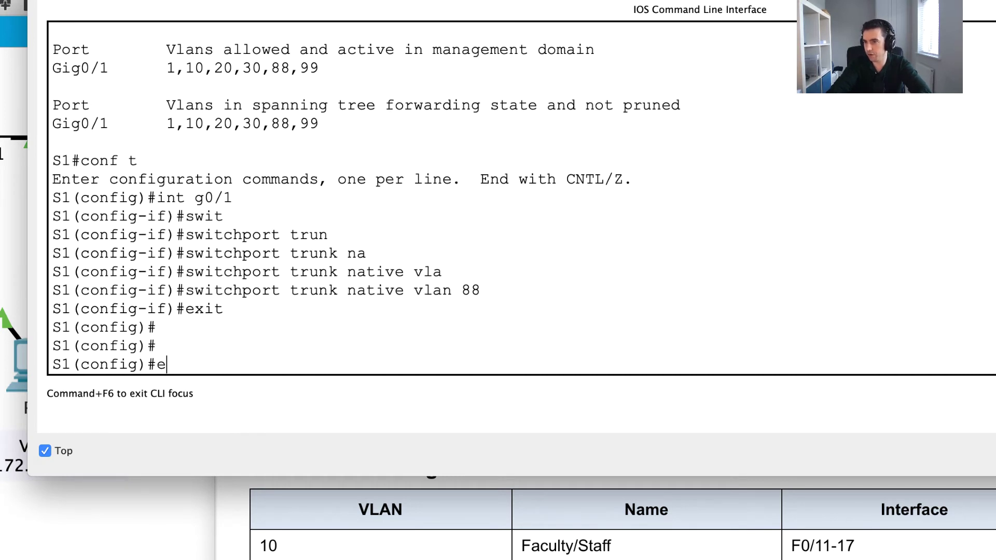
pyautogui.write('xit')
pyautogui.press('Return')
pyautogui.press('Return')
pyautogui.write('show t')
pyautogui.press('BackSpace')
pyautogui.write('int runk')
pyautogui.press('Return')
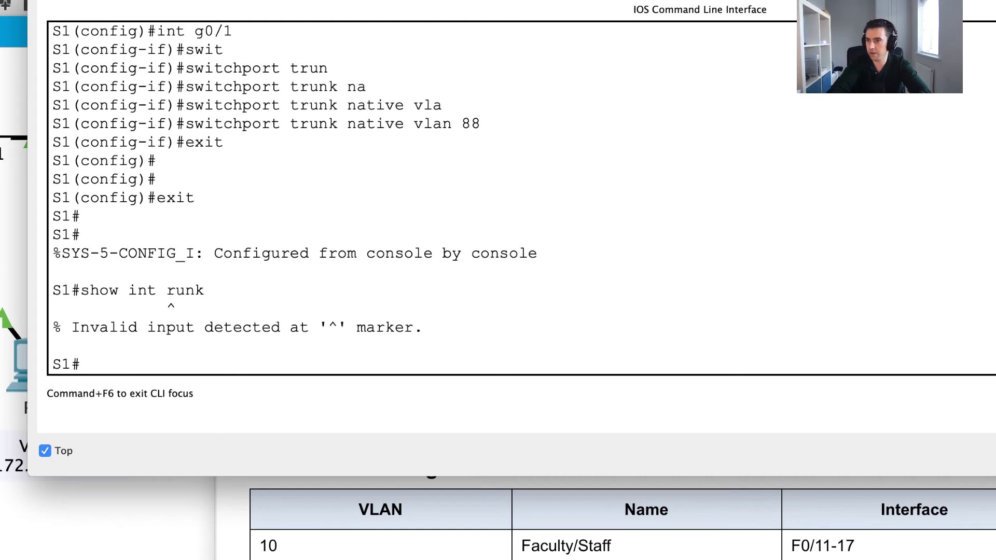
pyautogui.press('Up')
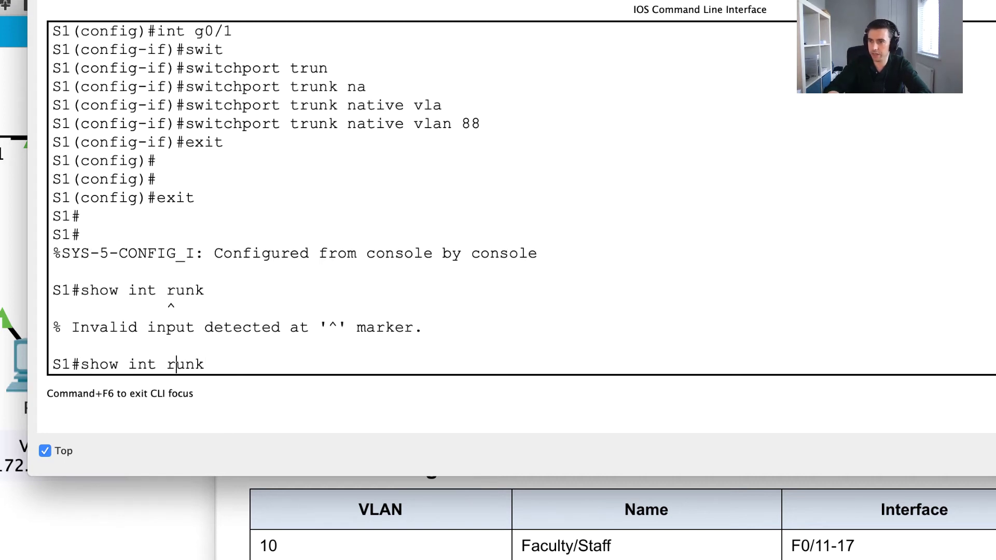
pyautogui.write('t')
pyautogui.press('Return')
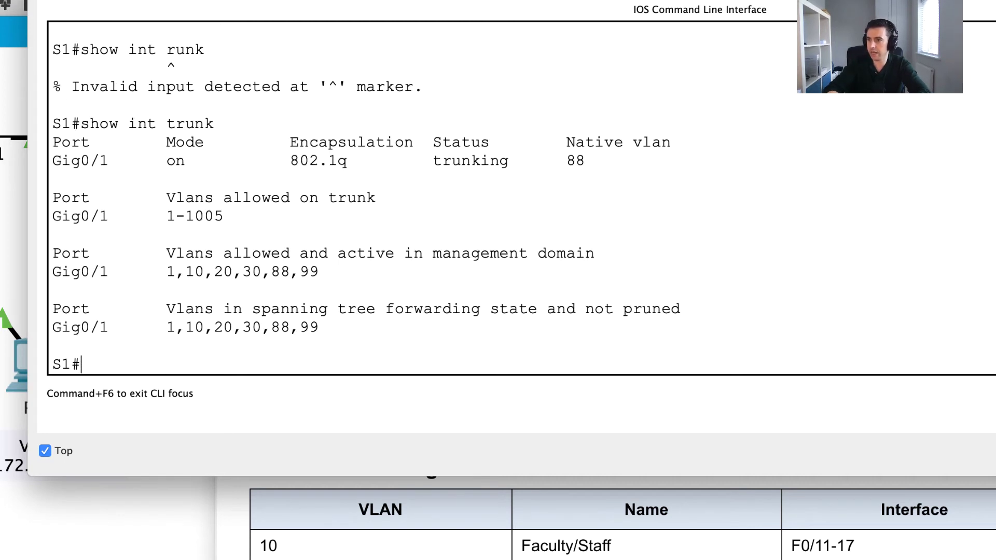
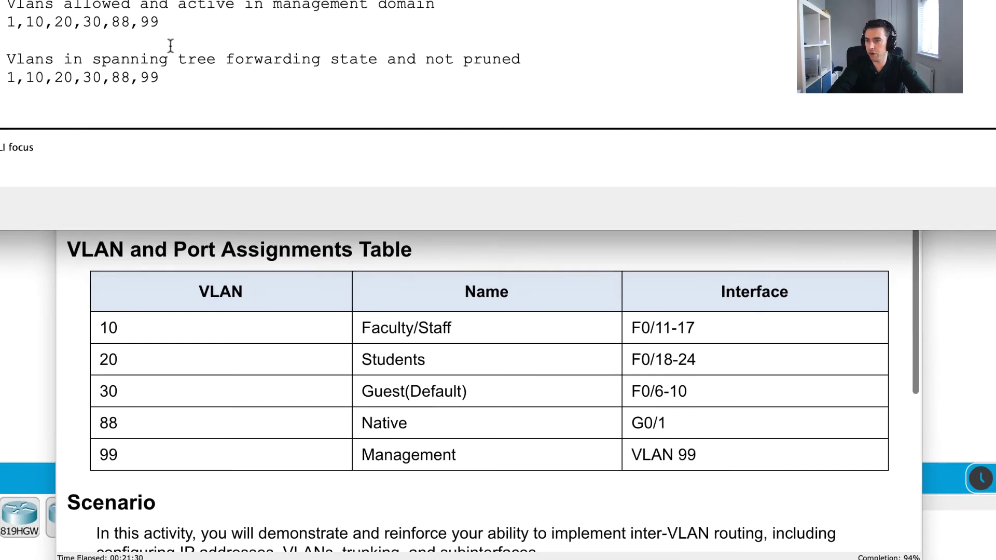
# Run show vlan on S1 and examine which ports still belong to the default VLAN 1
pyautogui.write('show vlan')
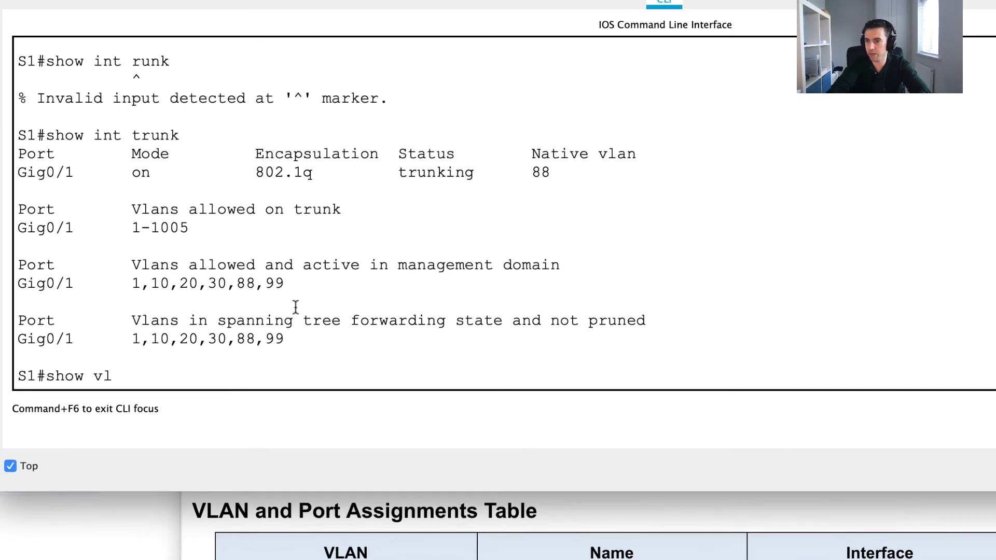
pyautogui.press('Return')
pyautogui.scroll(3, 318, 355)
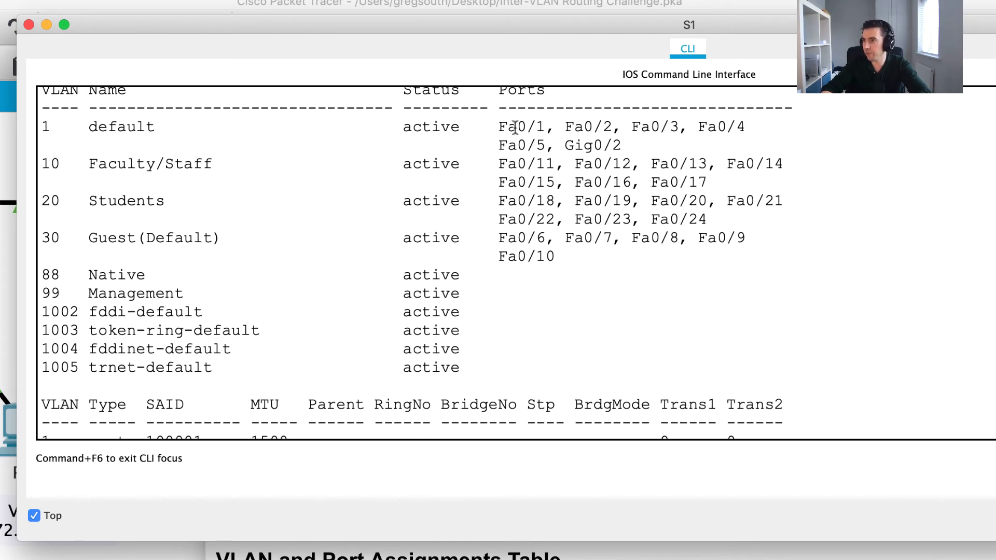
pyautogui.moveTo(496, 126); pyautogui.dragTo(546, 144)
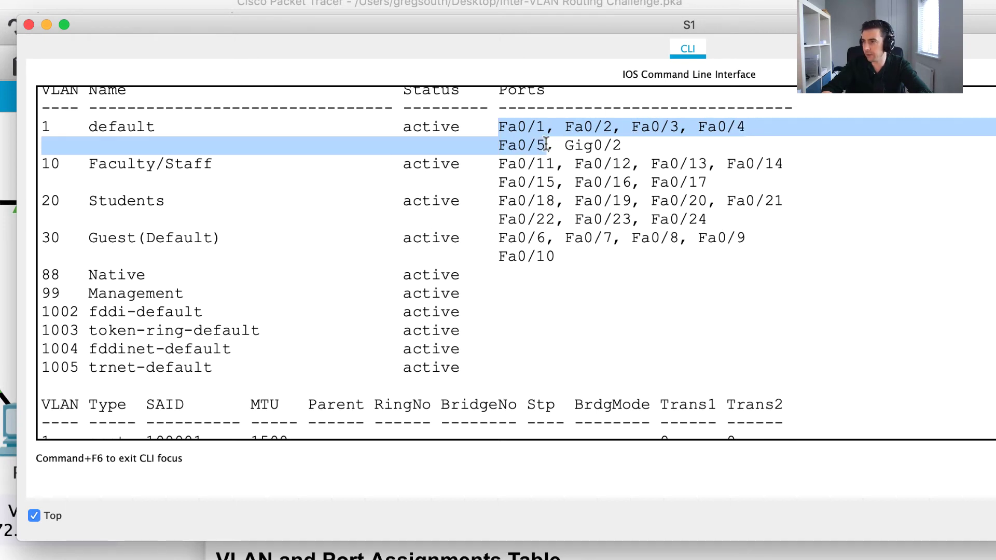
pyautogui.click(559, 373)
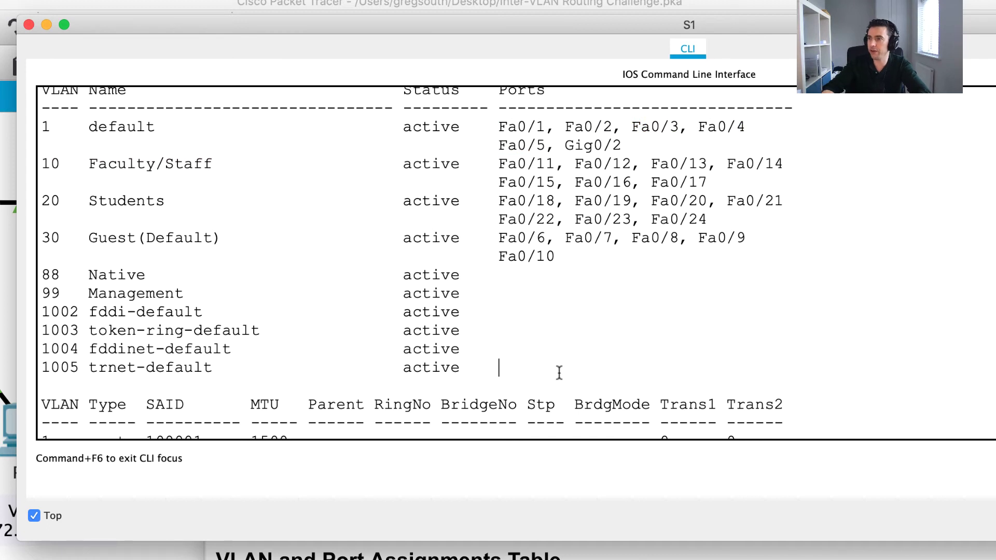
pyautogui.scroll(-3, 559, 374)
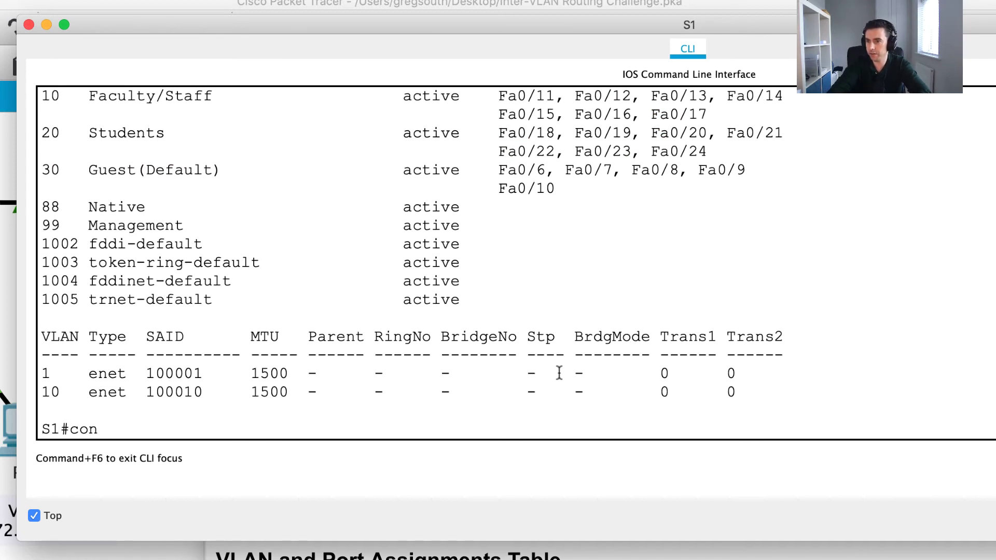
# Enter global configuration mode on S1, shut down interface range f0/1-5 and return to global configuration mode
pyautogui.write('conf t')
pyautogui.press('Return')
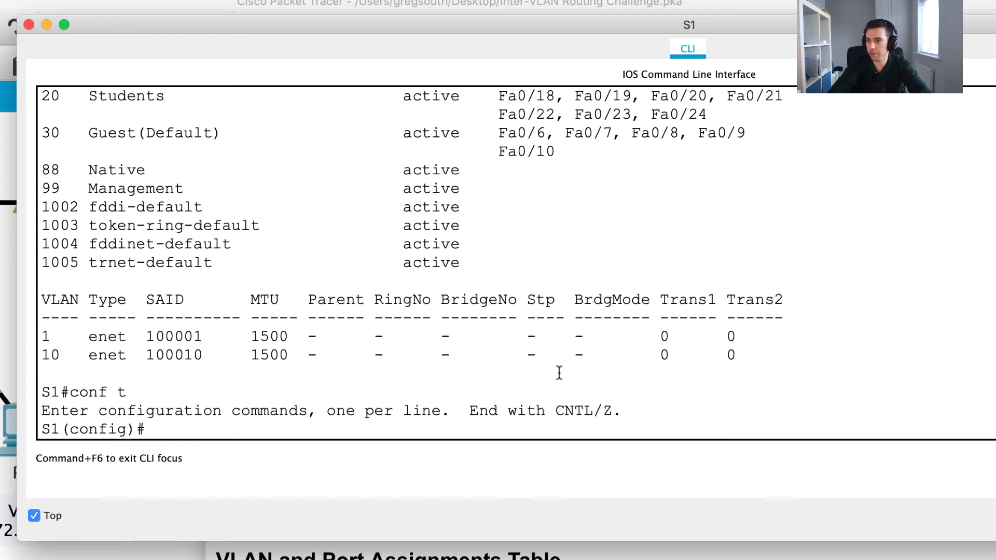
pyautogui.write('int')
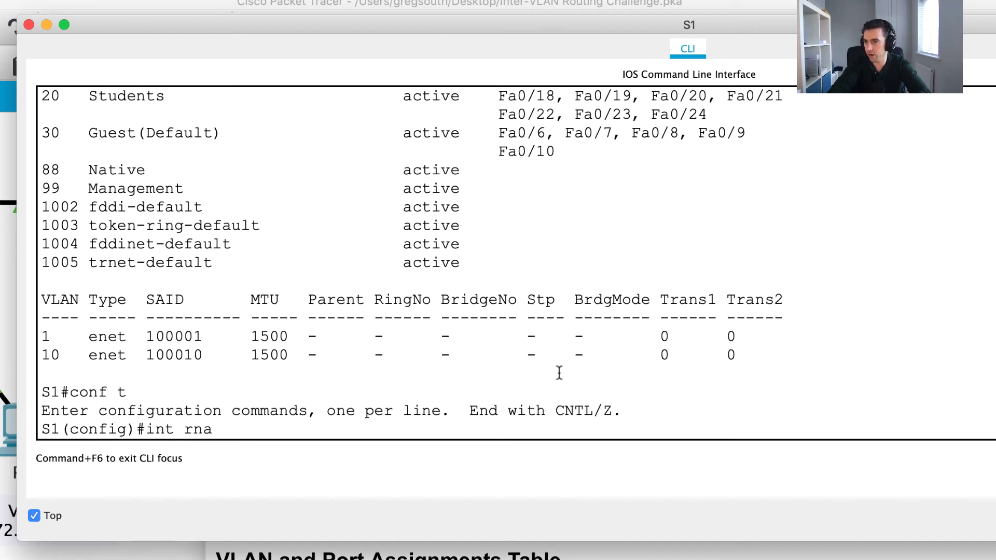
pyautogui.write('ra')
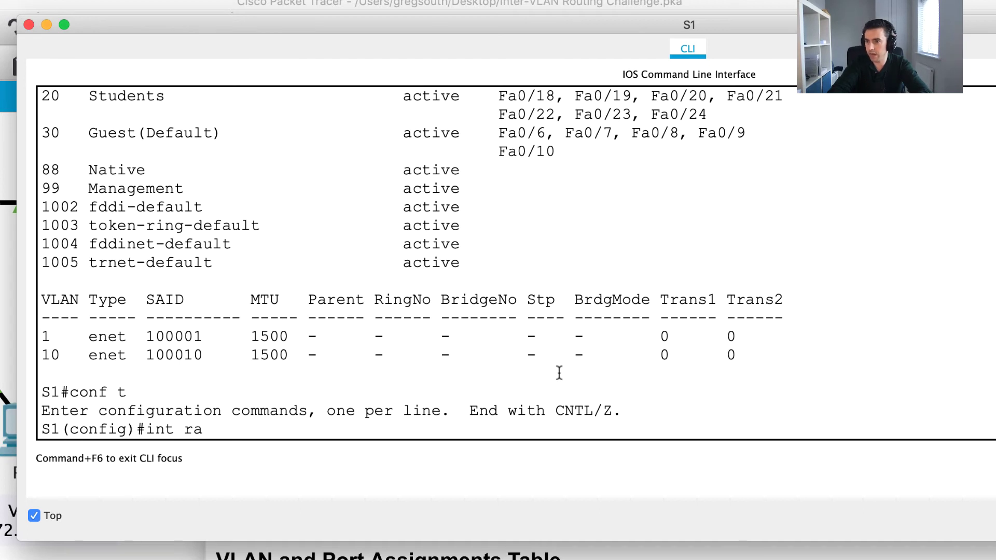
pyautogui.write('nge f')
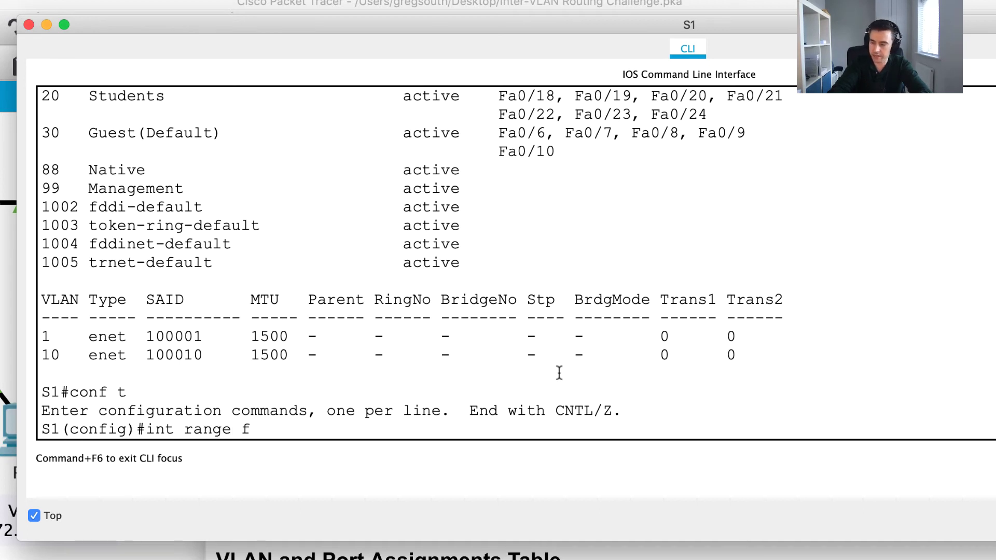
pyautogui.write('0/1')
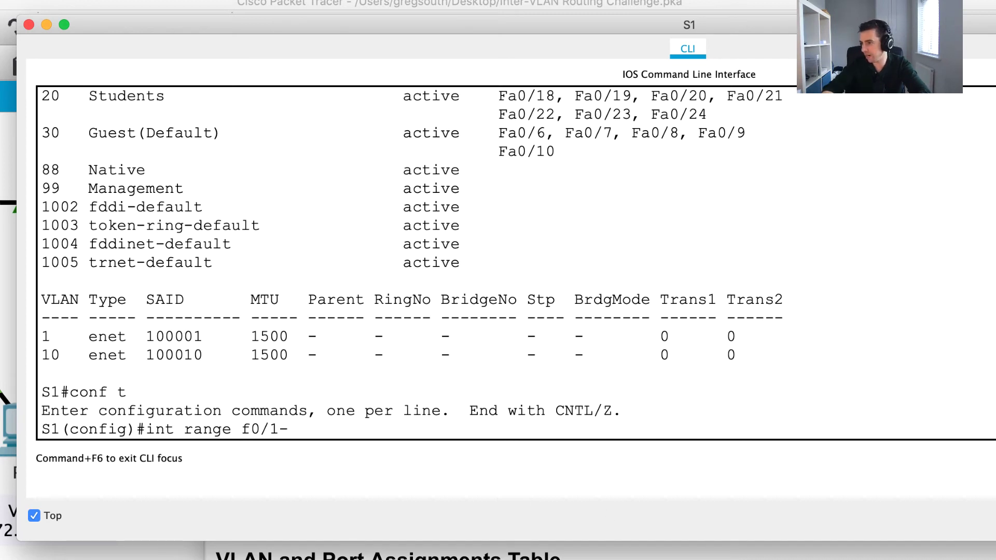
pyautogui.write('-5')
pyautogui.press('Return')
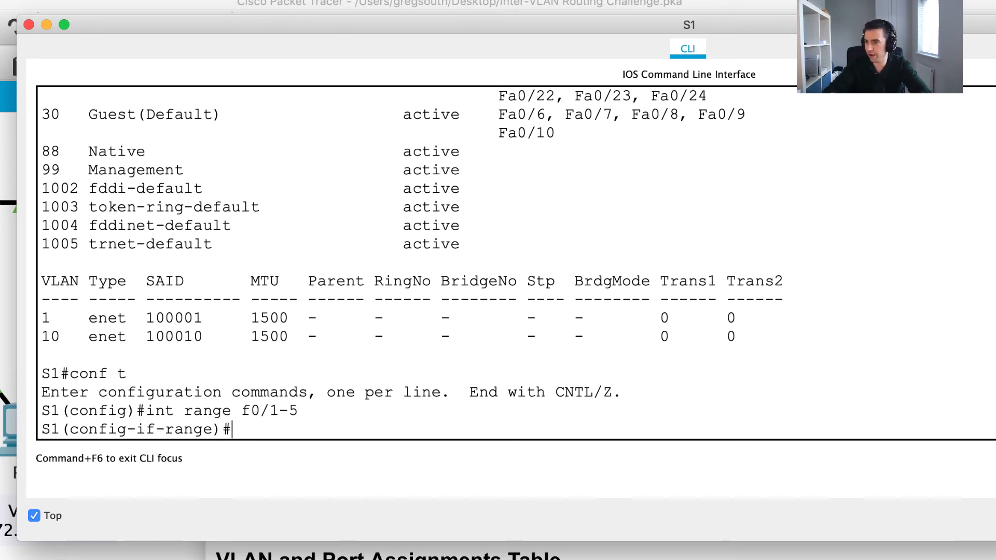
pyautogui.write('shut')
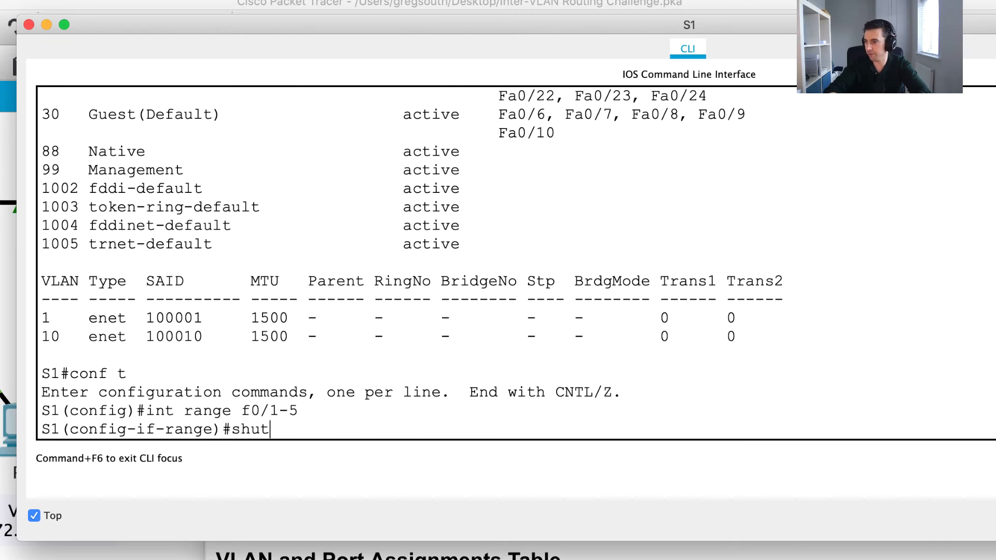
pyautogui.press('Return')
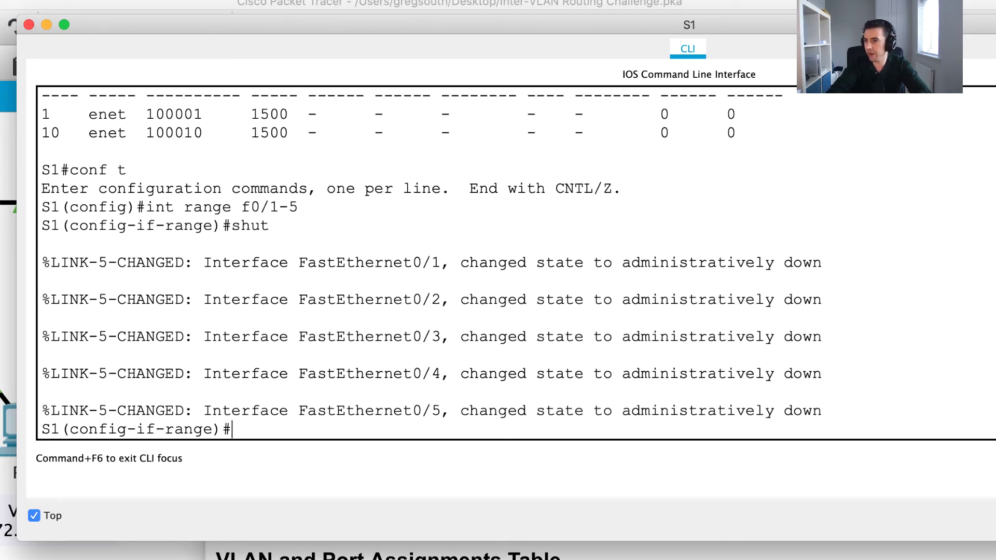
pyautogui.press('Return')
pyautogui.press('Return')
pyautogui.write('exit')
pyautogui.press('Return')
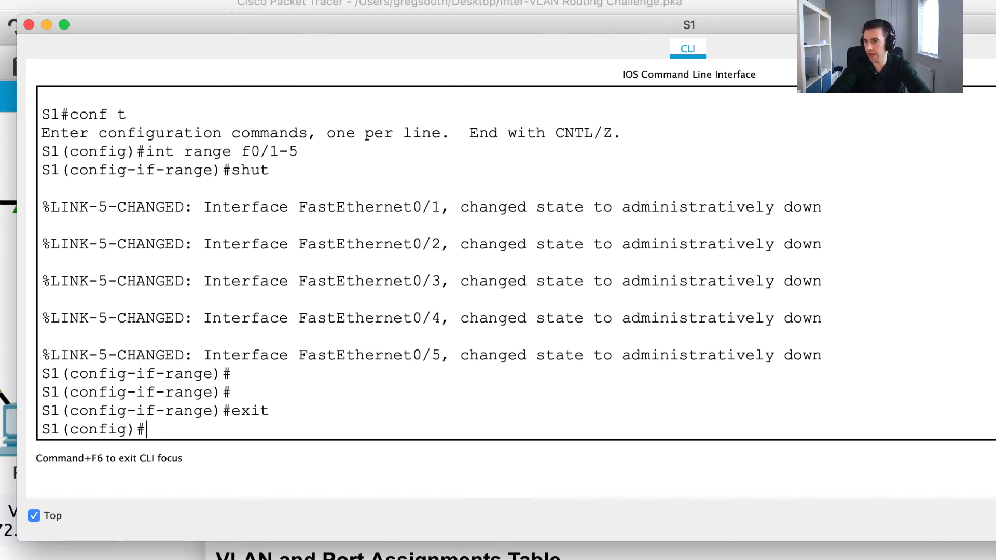
pyautogui.press('Return')
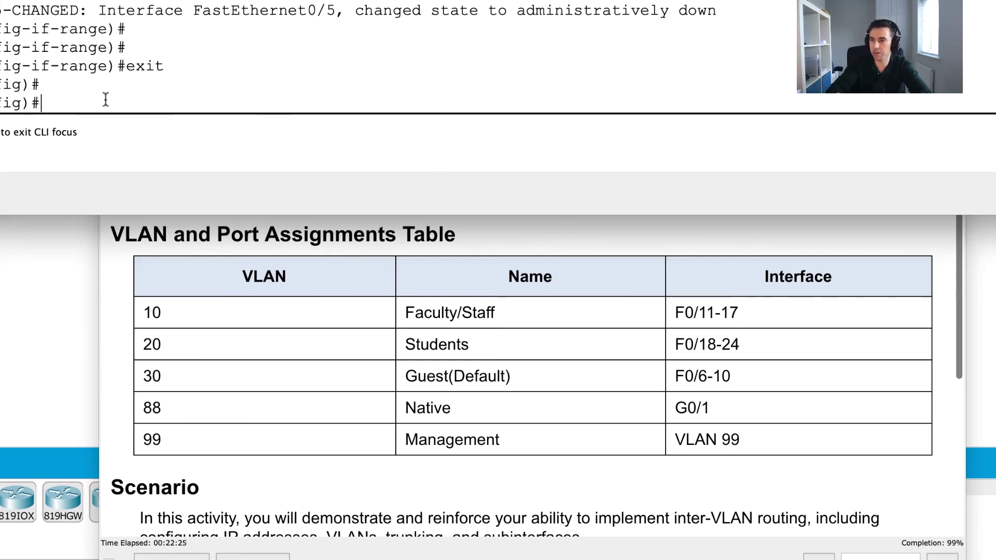
# Shut down interface g0/2 on S1 and return to global configuration mode
pyautogui.write('int g')
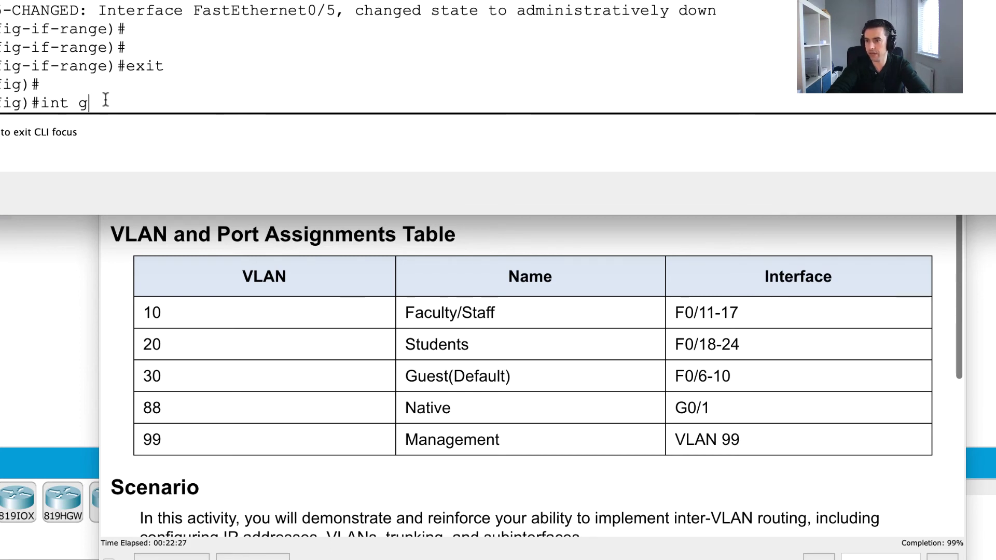
pyautogui.write('0/2')
pyautogui.press('Return')
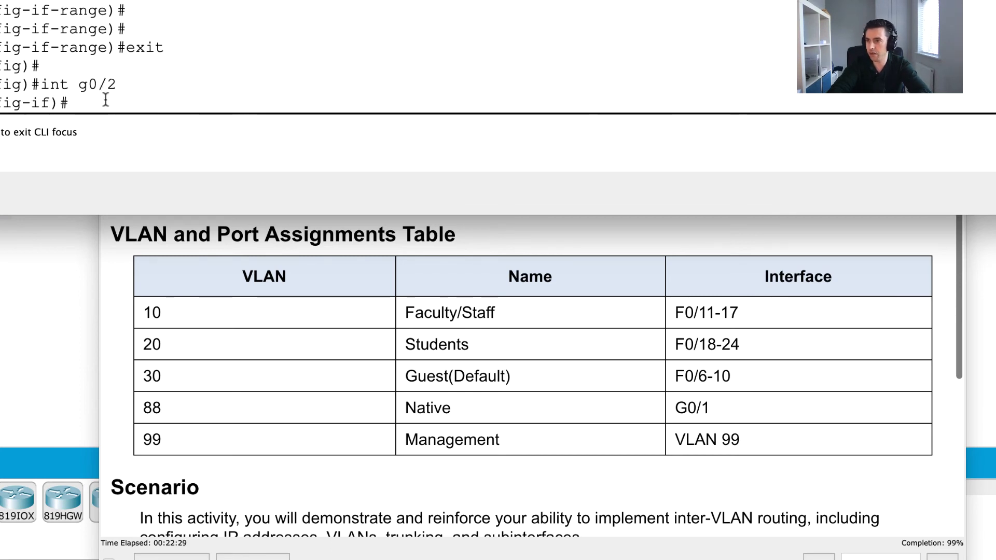
pyautogui.write('shut')
pyautogui.press('Return')
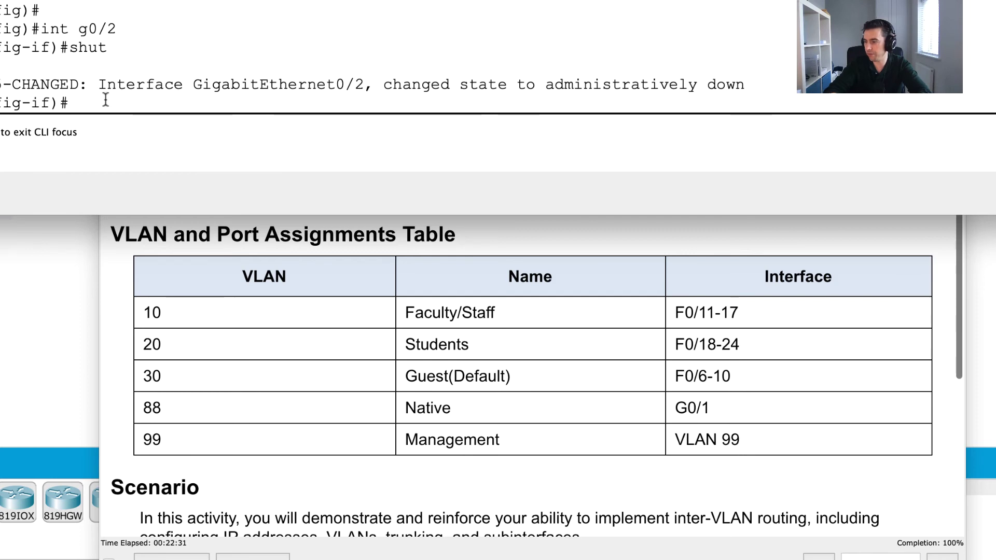
pyautogui.write('exit')
pyautogui.press('Return')
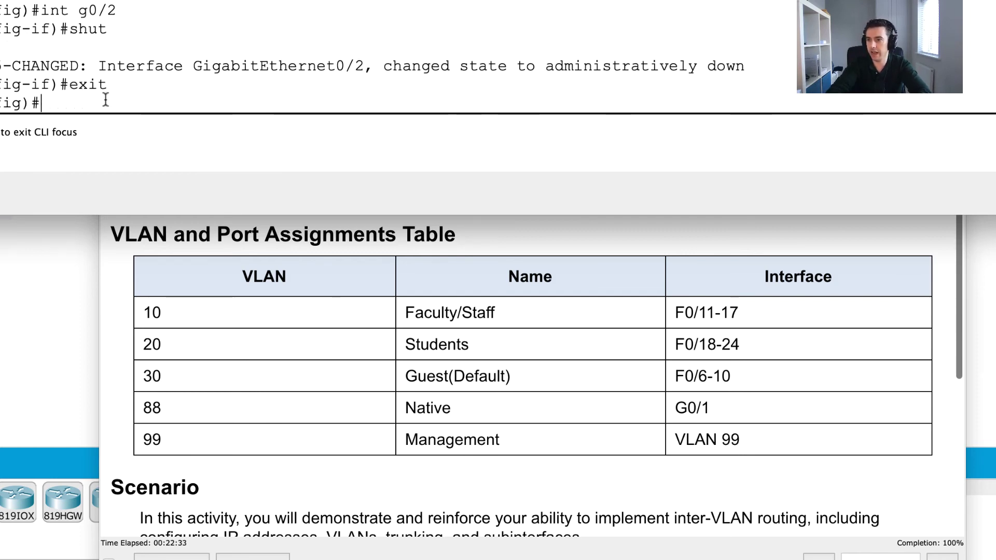
pyautogui.press('Return')
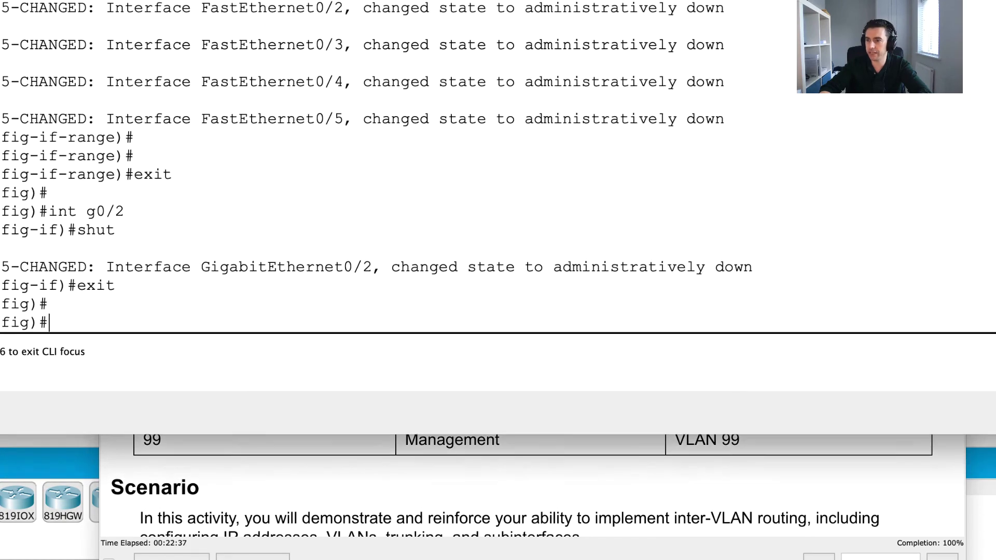
# Review the Verify connectivity instruction and bring the topology into view with the activity window moved out of the way
pyautogui.scroll(-10, 488, 487)
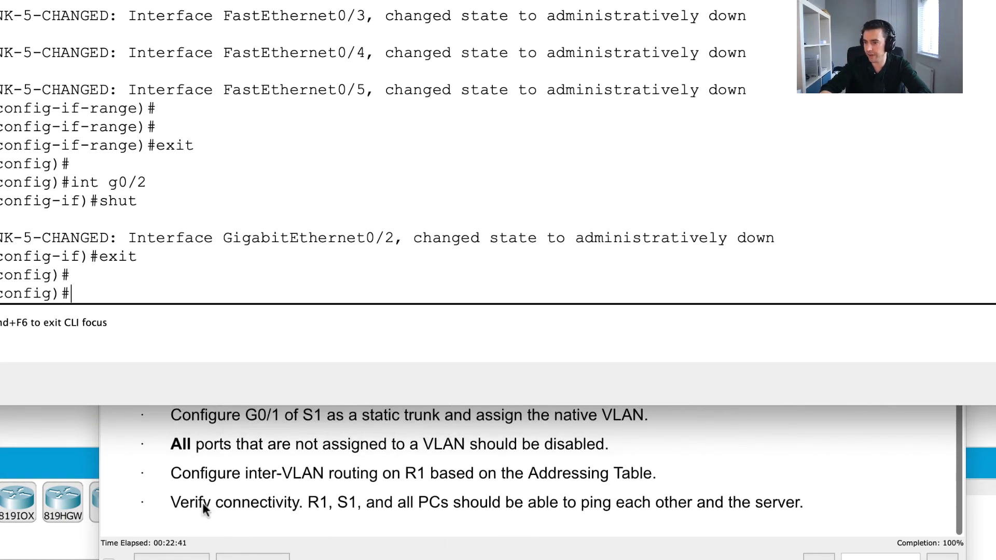
pyautogui.tripleClick(207, 504)
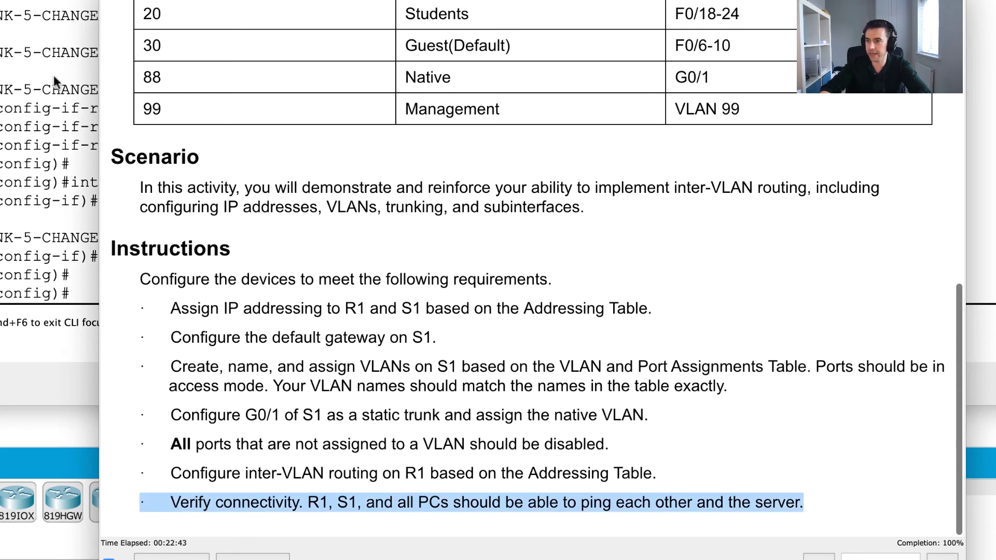
pyautogui.click(36, 93)
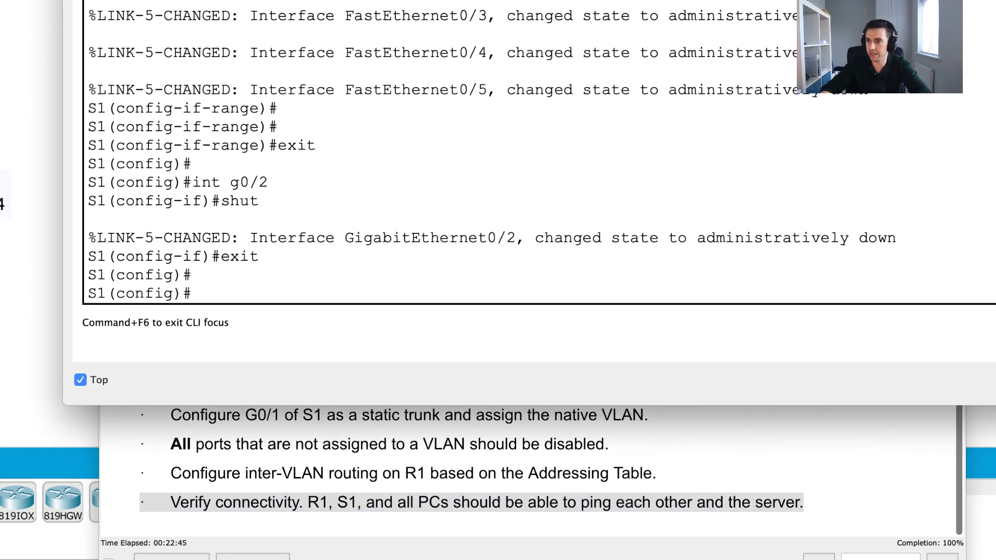
pyautogui.press('super+Tab')
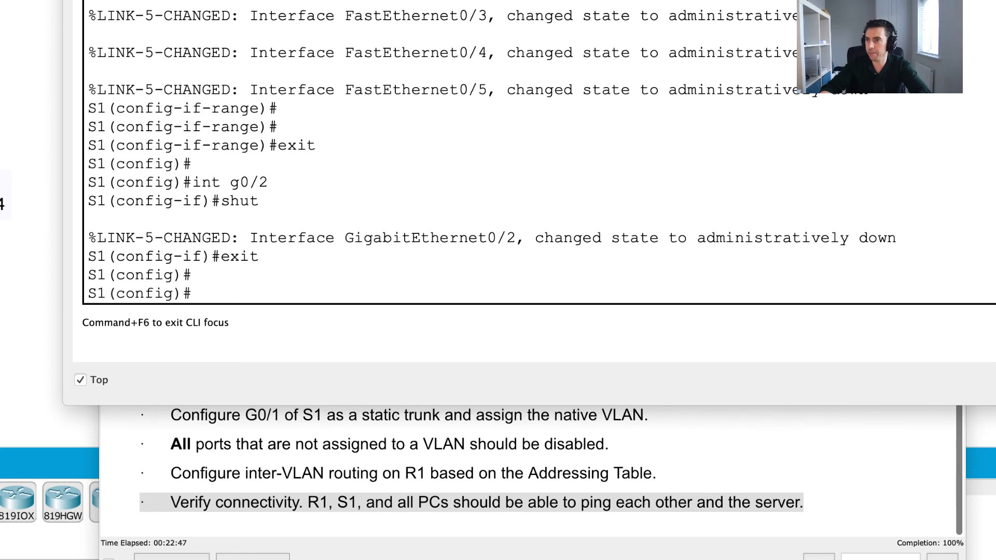
pyautogui.press('super+grave')
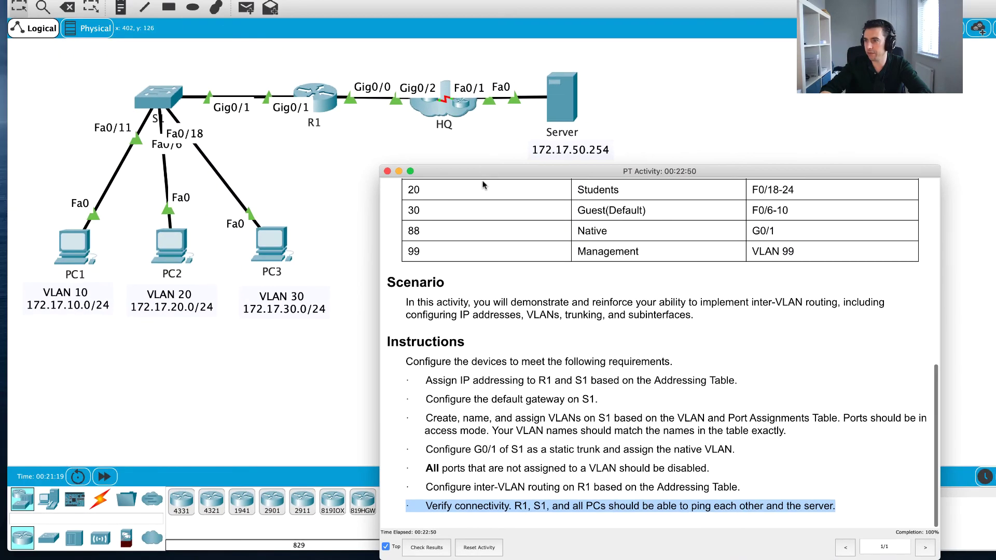
pyautogui.moveTo(441, 206); pyautogui.dragTo(637, 520)
# Test connectivity from PC1 to PC2 with two simple PDUs, uncovering the PDU list to check their status
pyautogui.click(249, 15)
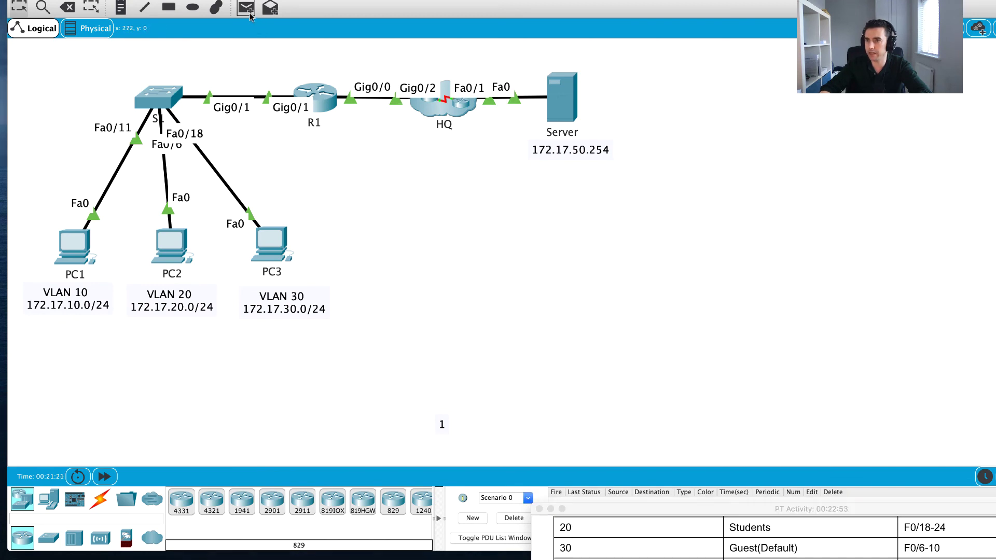
pyautogui.click(76, 246)
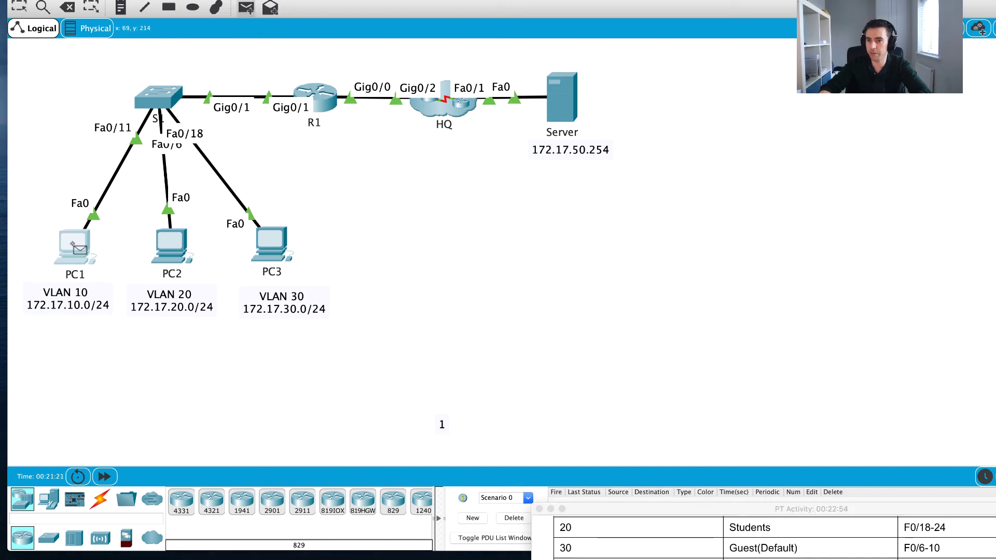
pyautogui.click(172, 247)
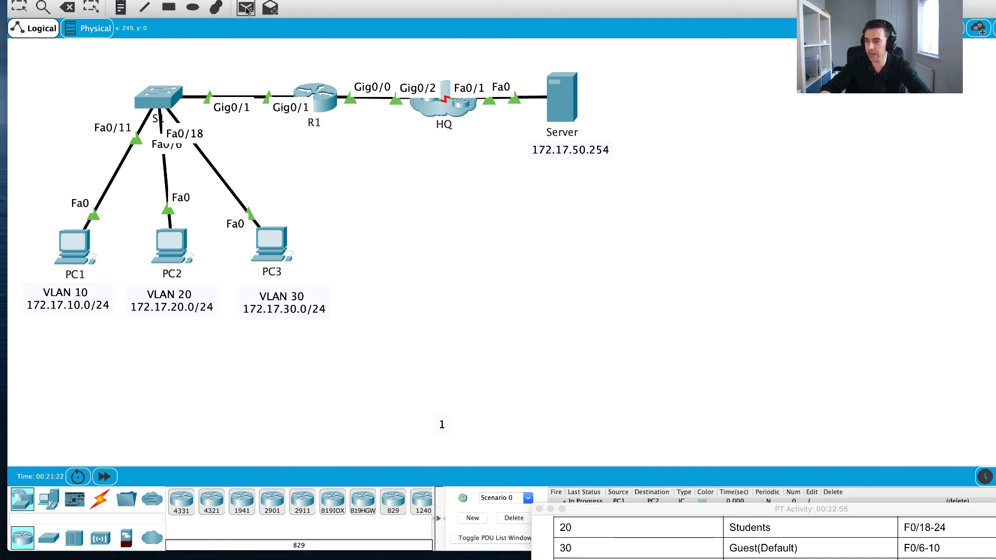
pyautogui.moveTo(674, 509); pyautogui.dragTo(629, 546)
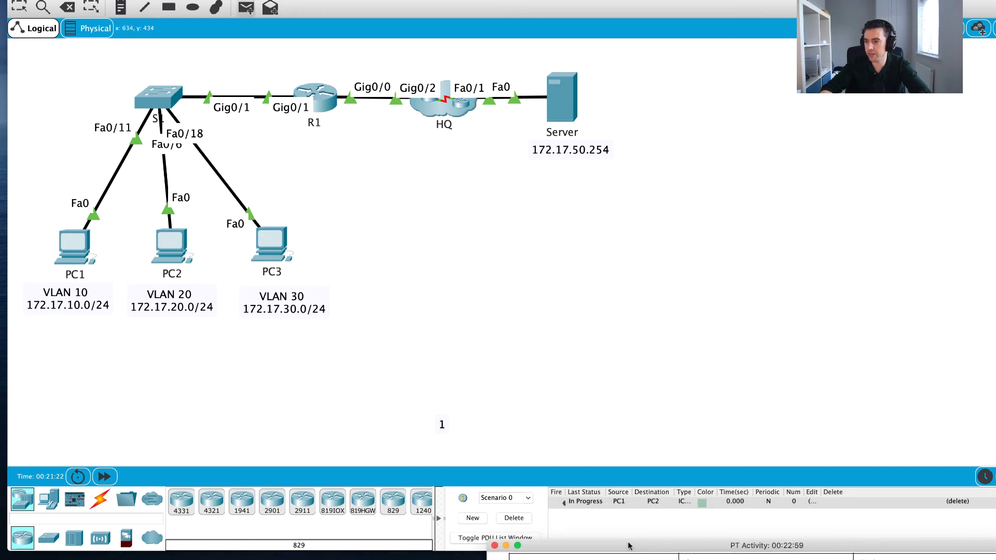
pyautogui.click(246, 7)
pyautogui.click(75, 232)
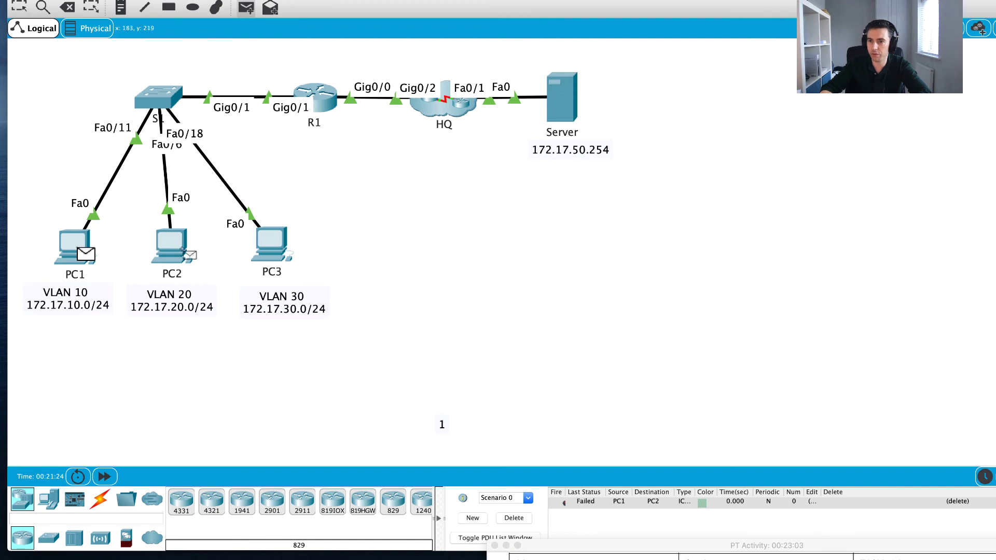
pyautogui.click(185, 254)
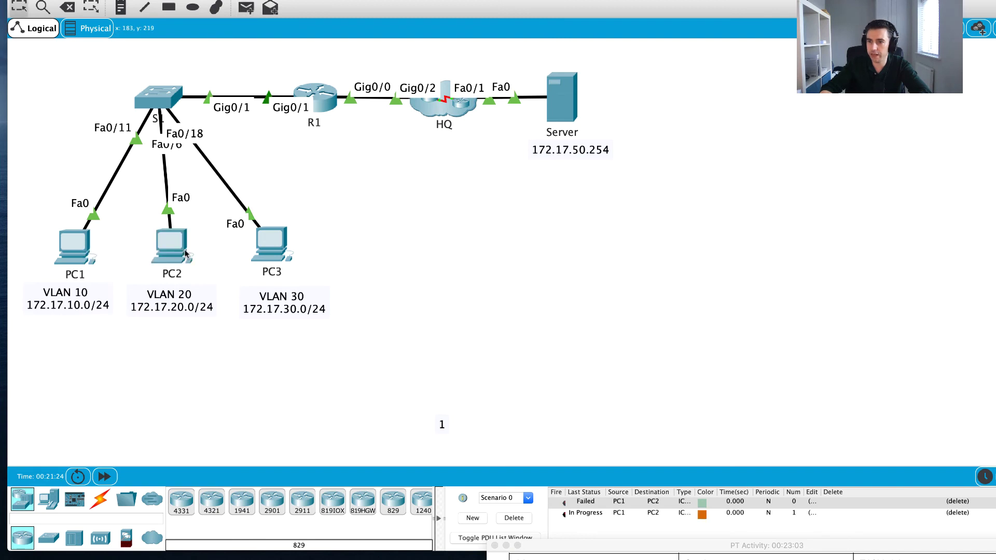
# Clear the existing PDU list and test connectivity from PC1 to PC3 with two simple PDUs, checking their status
pyautogui.click(596, 514)
pyautogui.click(522, 519)
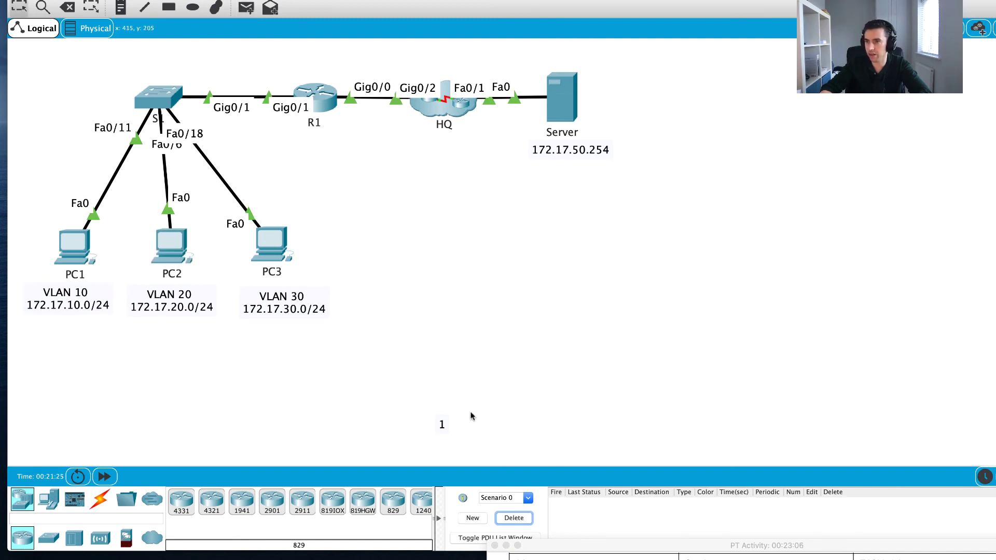
pyautogui.click(246, 7)
pyautogui.click(75, 240)
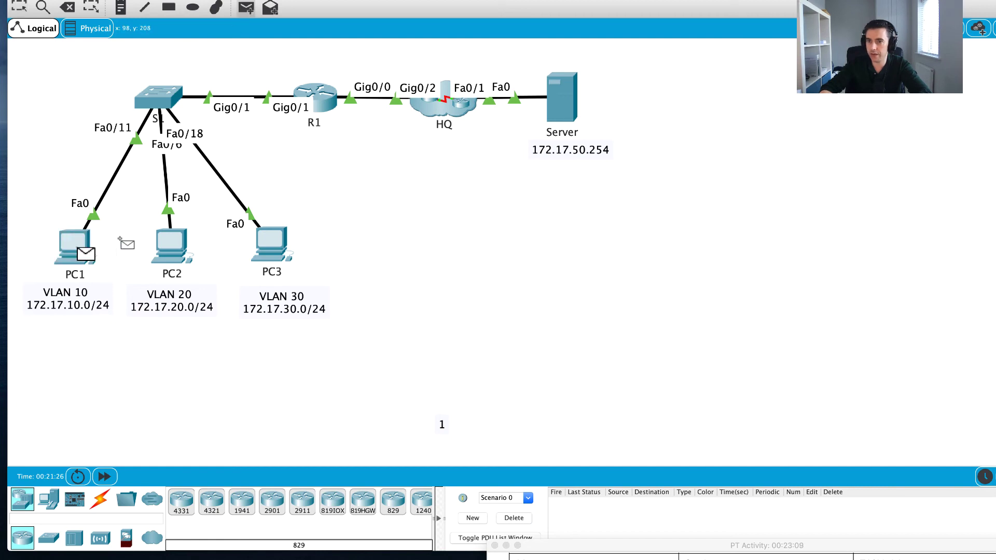
pyautogui.click(273, 242)
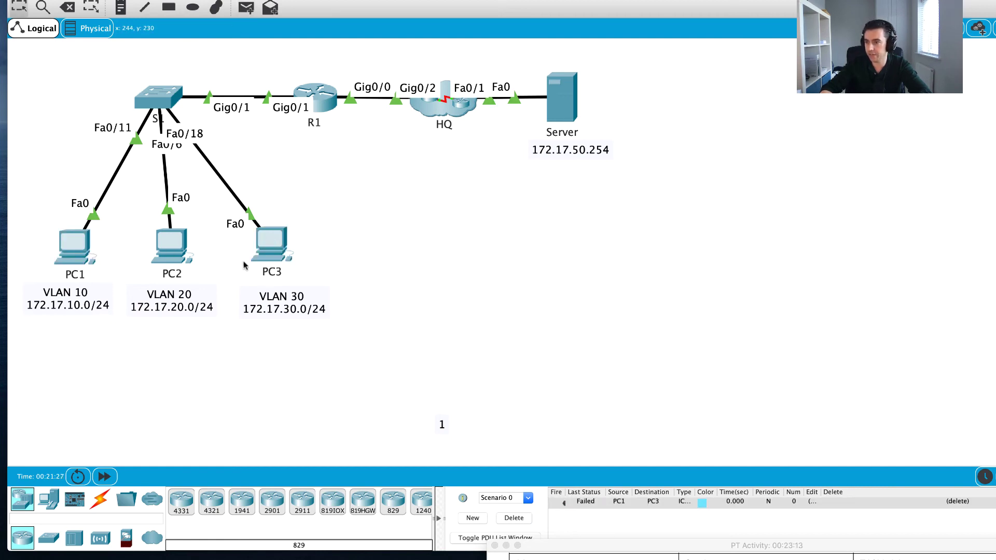
pyautogui.click(246, 7)
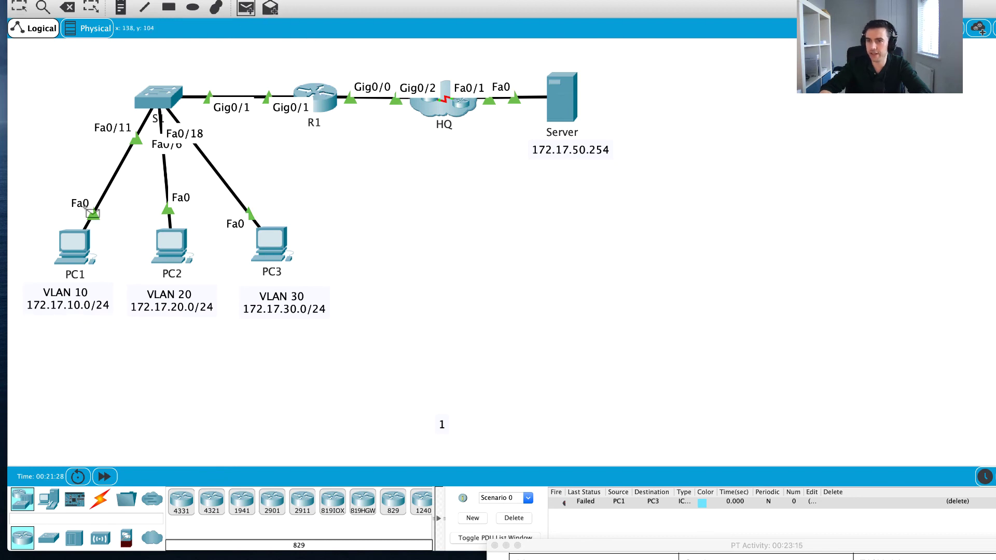
pyautogui.click(73, 248)
pyautogui.click(271, 242)
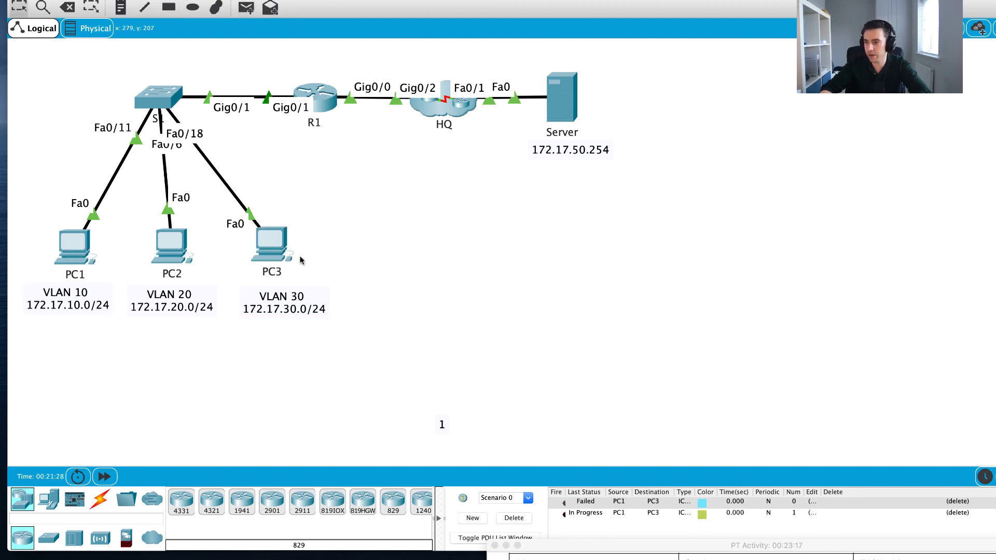
pyautogui.click(596, 513)
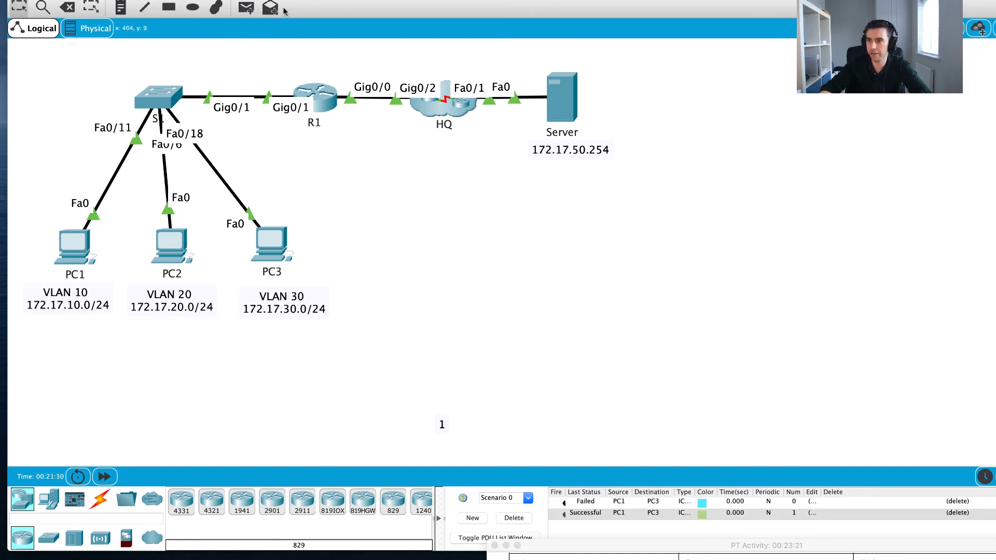
# Test connectivity from PC1 to the Server with three simple PDUs
pyautogui.click(246, 7)
pyautogui.click(74, 240)
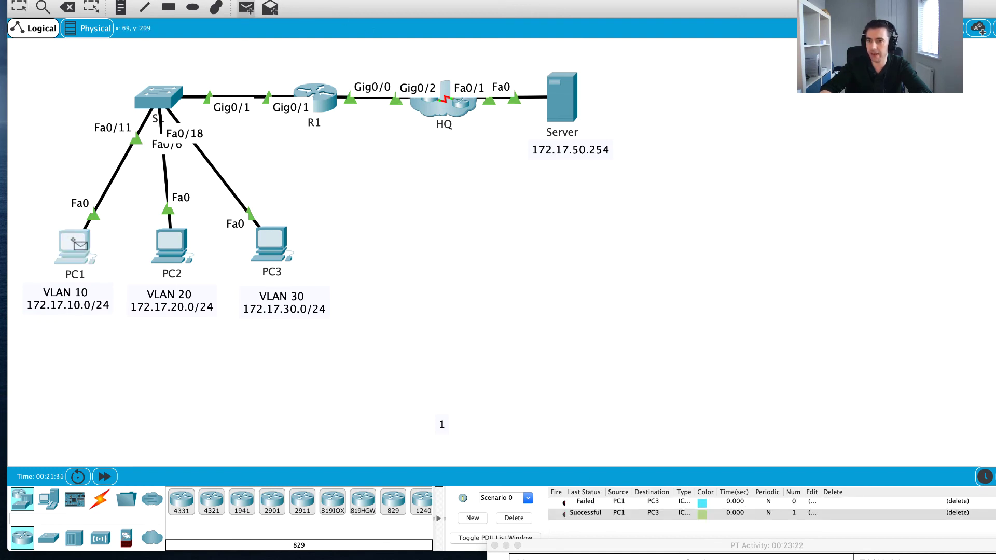
pyautogui.click(559, 98)
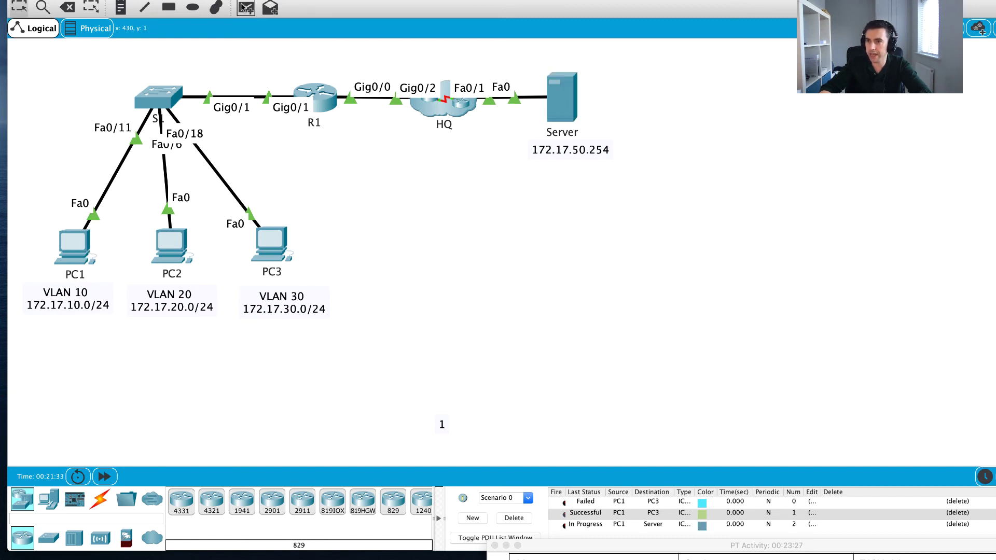
pyautogui.click(75, 242)
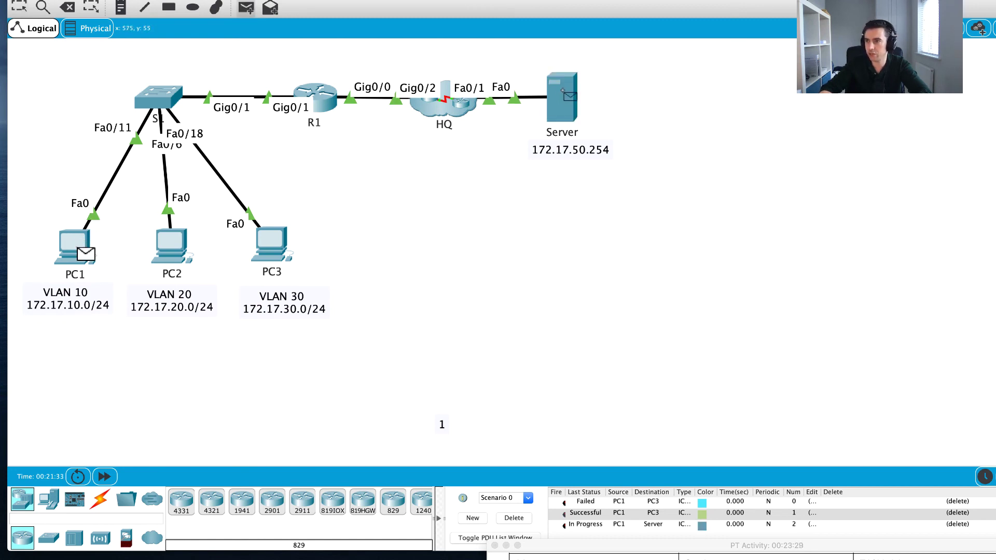
pyautogui.click(565, 93)
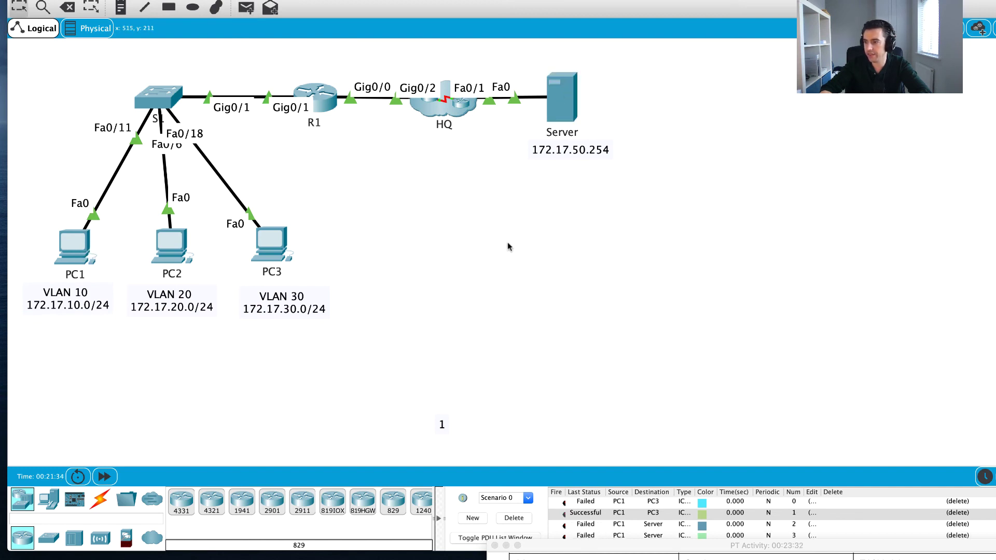
pyautogui.click(246, 7)
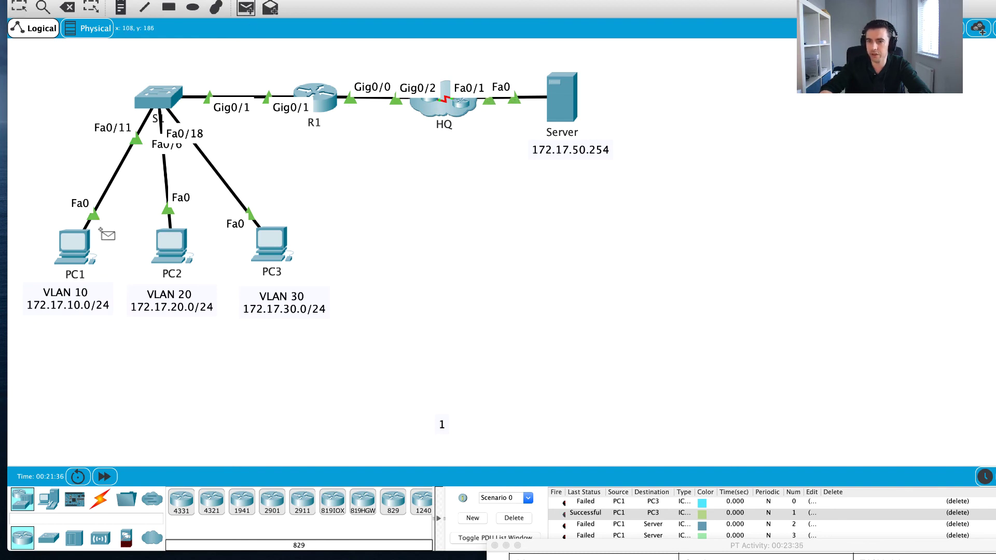
pyautogui.click(78, 251)
pyautogui.click(563, 100)
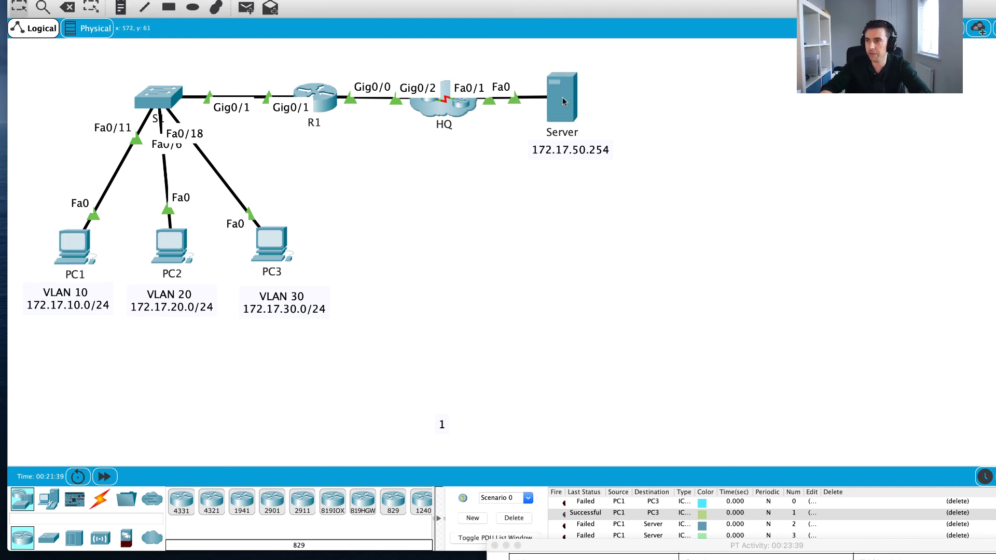
# Clear the PDU list and retest connectivity from PC1 to the Server with two simple PDUs, checking the latest status
pyautogui.click(513, 517)
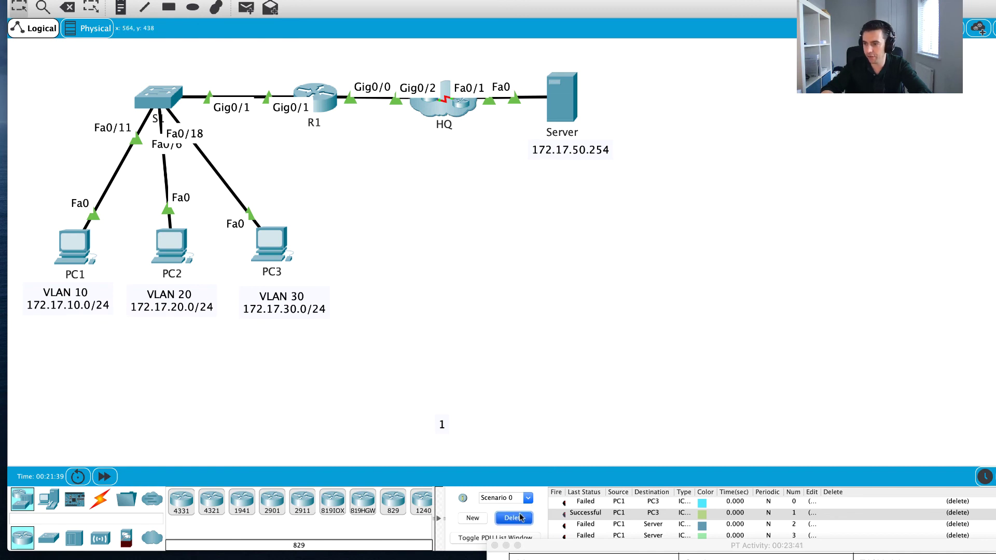
pyautogui.click(246, 8)
pyautogui.click(86, 253)
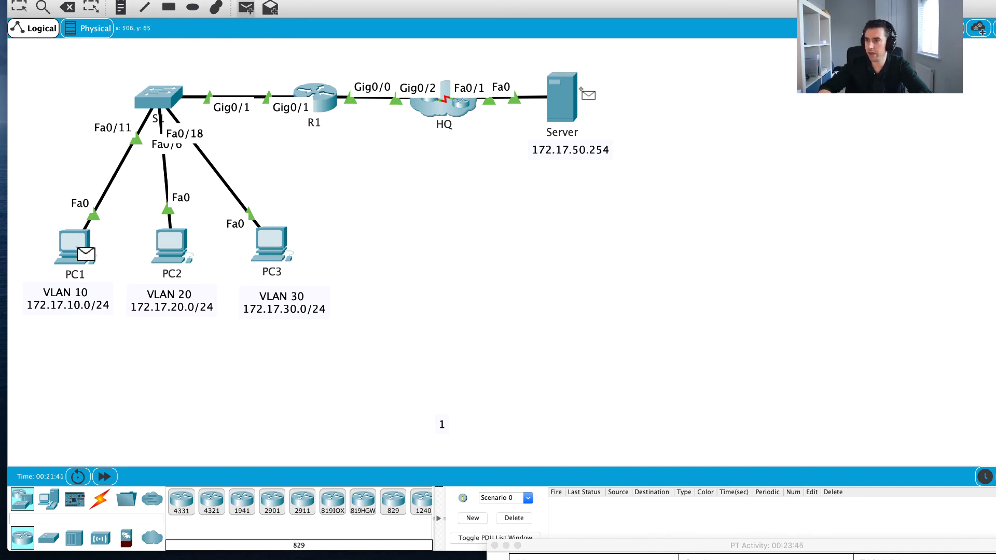
pyautogui.click(565, 102)
pyautogui.moveTo(566, 104)
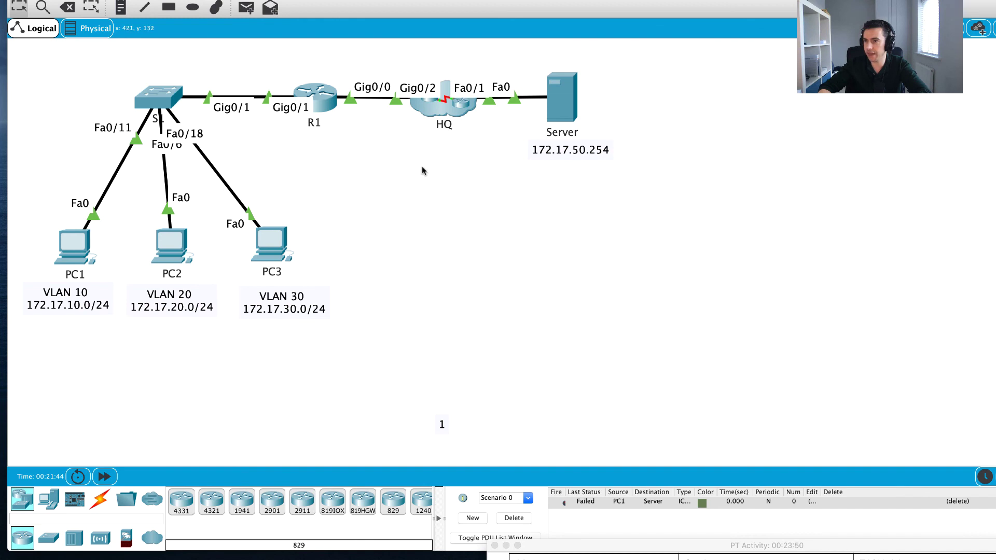
pyautogui.click(246, 7)
pyautogui.click(72, 247)
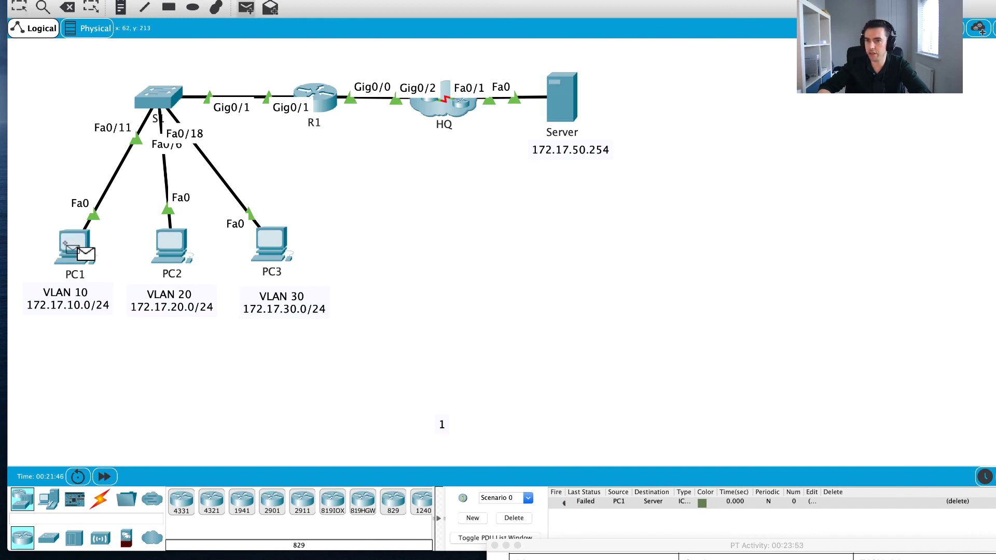
pyautogui.click(560, 107)
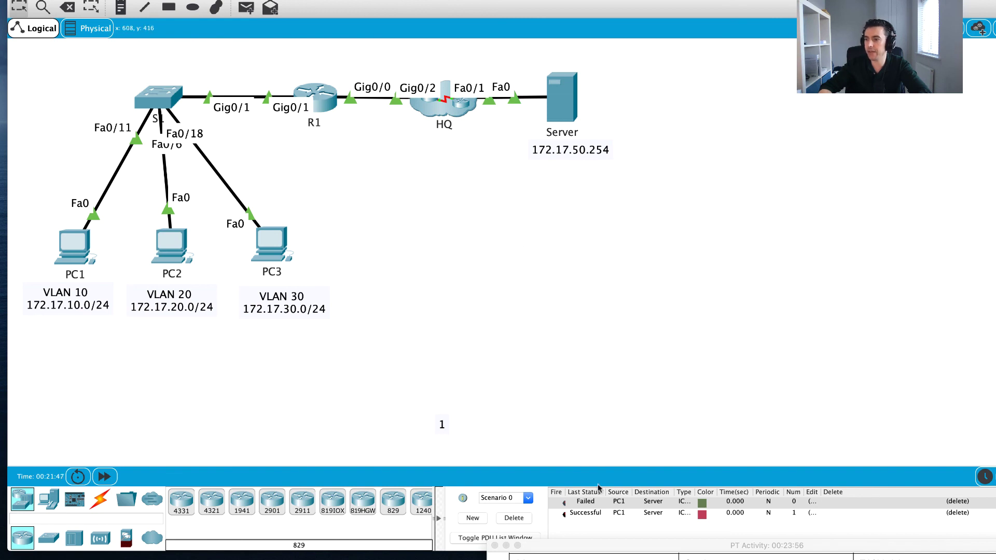
pyautogui.click(599, 514)
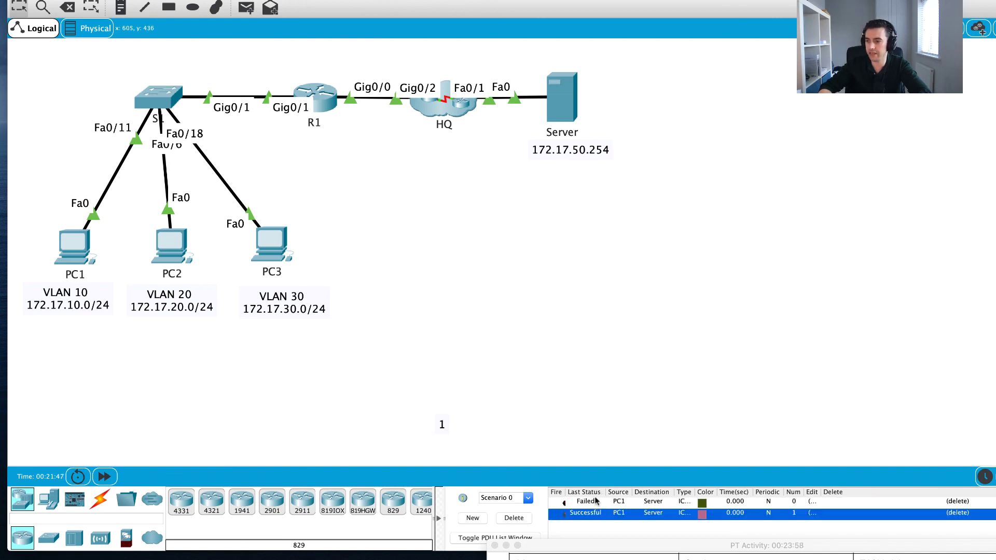
# Send one more simple PDU from PC1 to the Server and check its status in the PDU list
pyautogui.click(245, 14)
pyautogui.click(71, 249)
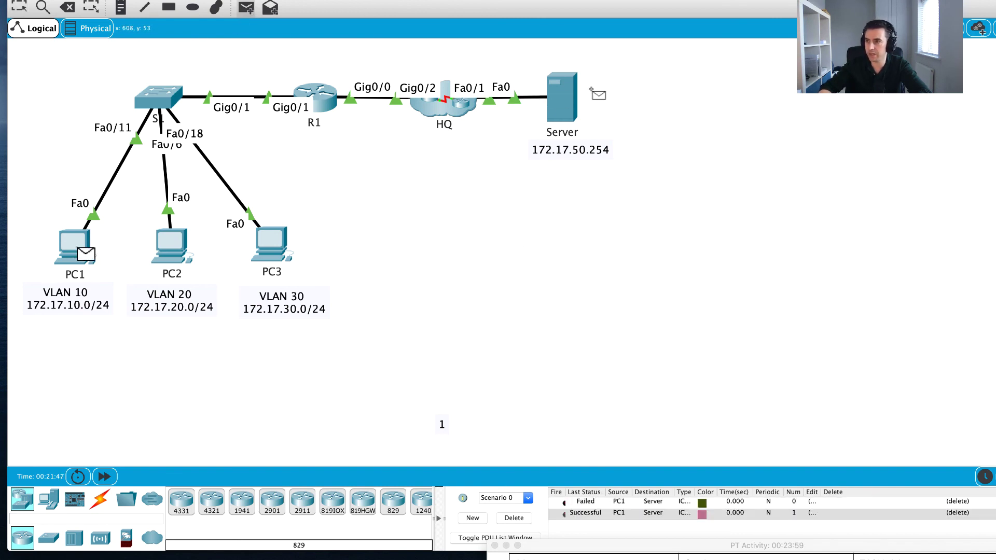
pyautogui.click(570, 102)
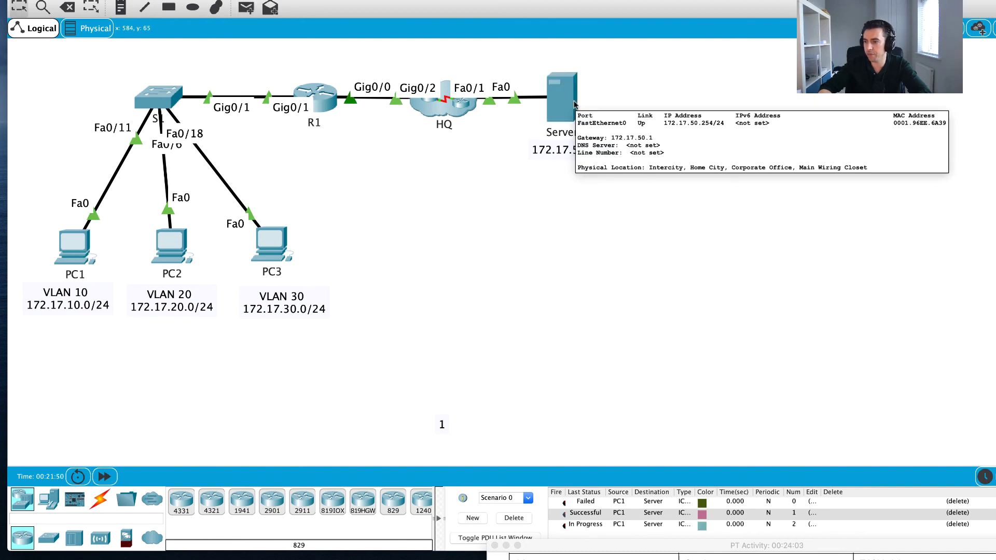
pyautogui.click(597, 524)
pyautogui.click(487, 232)
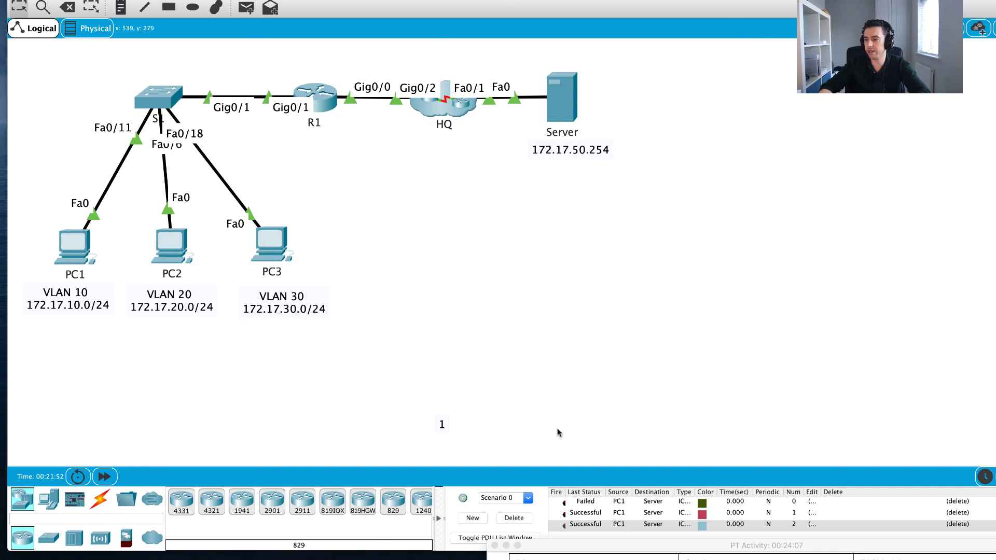
# Restore the activity window, review the Addressing Table, VLAN and Port Assignments Table and Instructions, and move the window fully into view below the Server
pyautogui.doubleClick(637, 548)
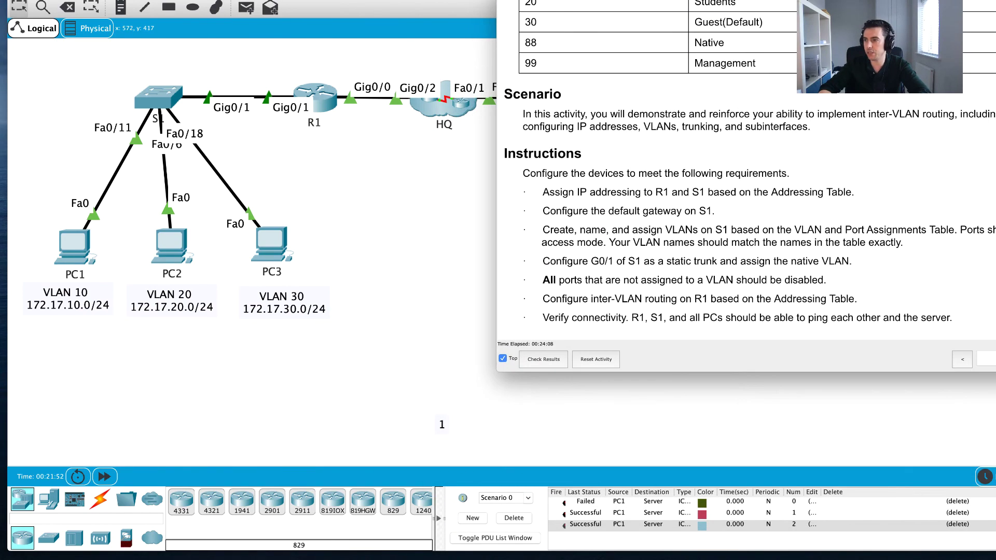
pyautogui.scroll(3, 762, 146)
pyautogui.scroll(5, 761, 147)
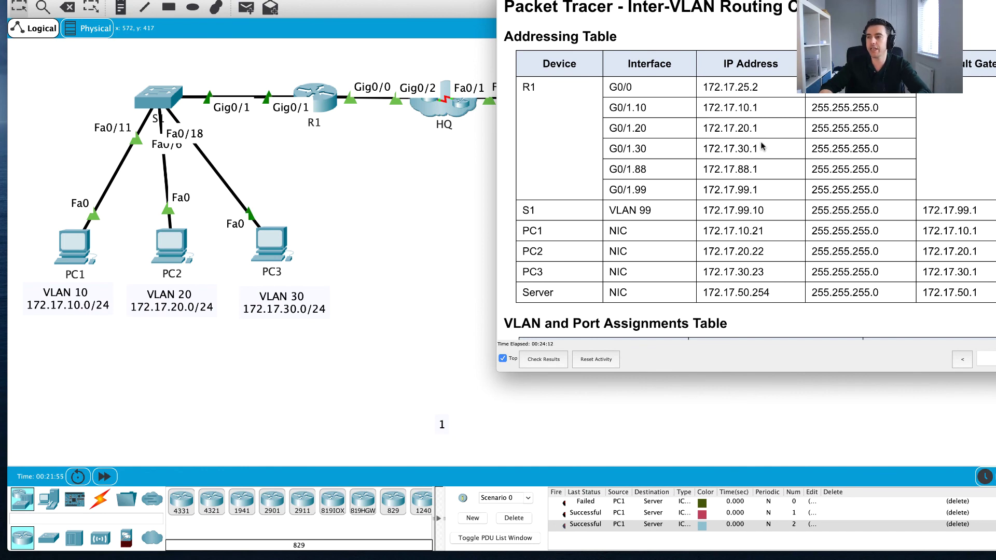
pyautogui.scroll(-5, 761, 146)
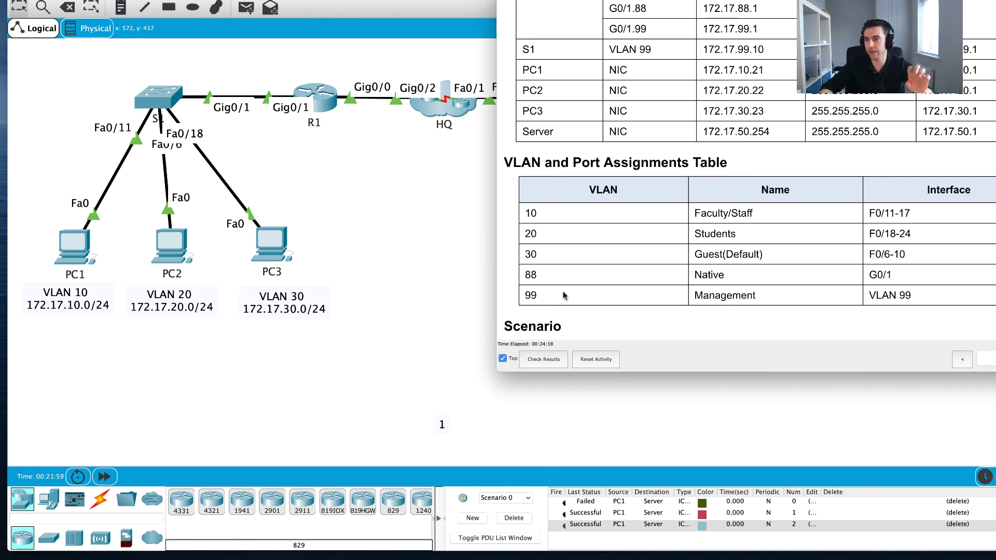
pyautogui.scroll(-2, 564, 292)
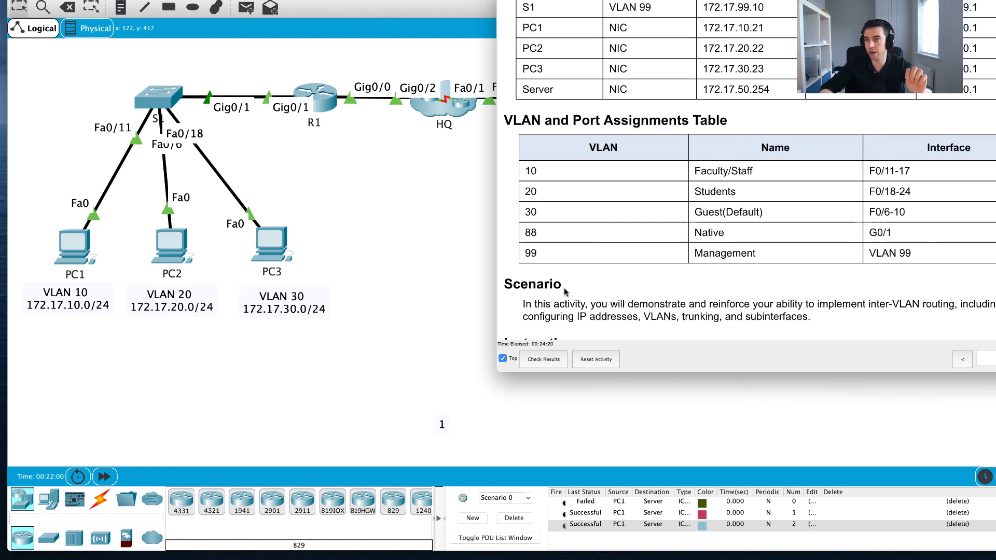
pyautogui.scroll(-6, 676, 255)
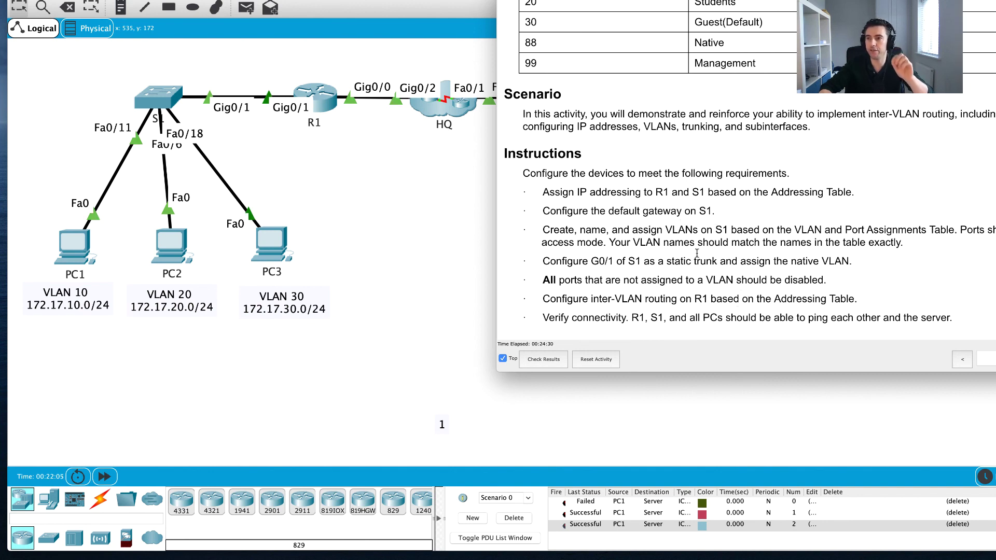
pyautogui.click(399, 184)
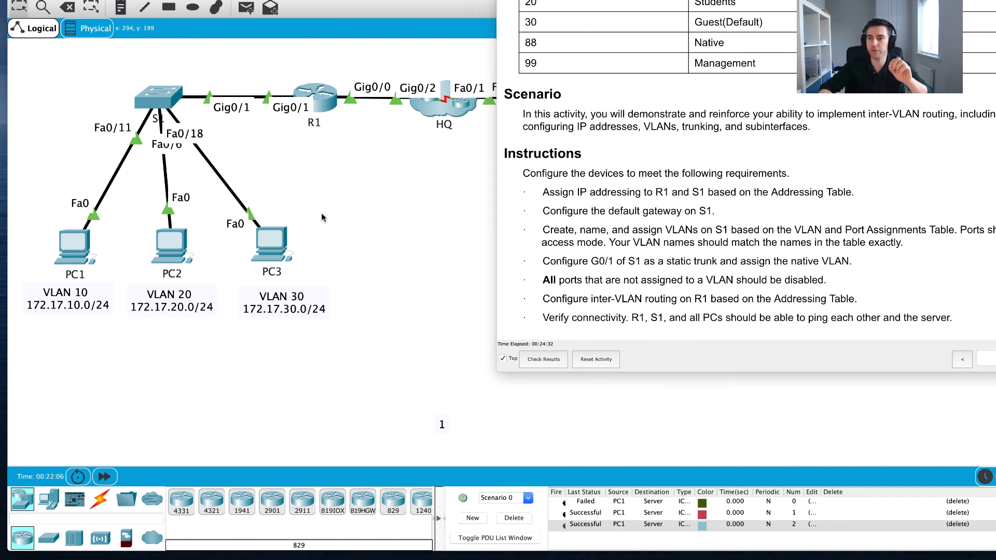
pyautogui.moveTo(658, 1); pyautogui.dragTo(537, 165)
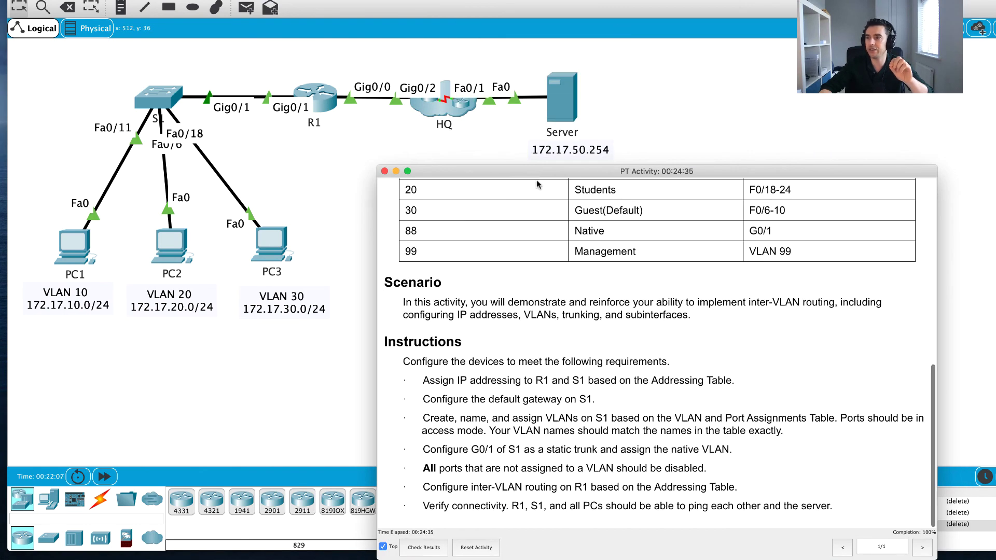